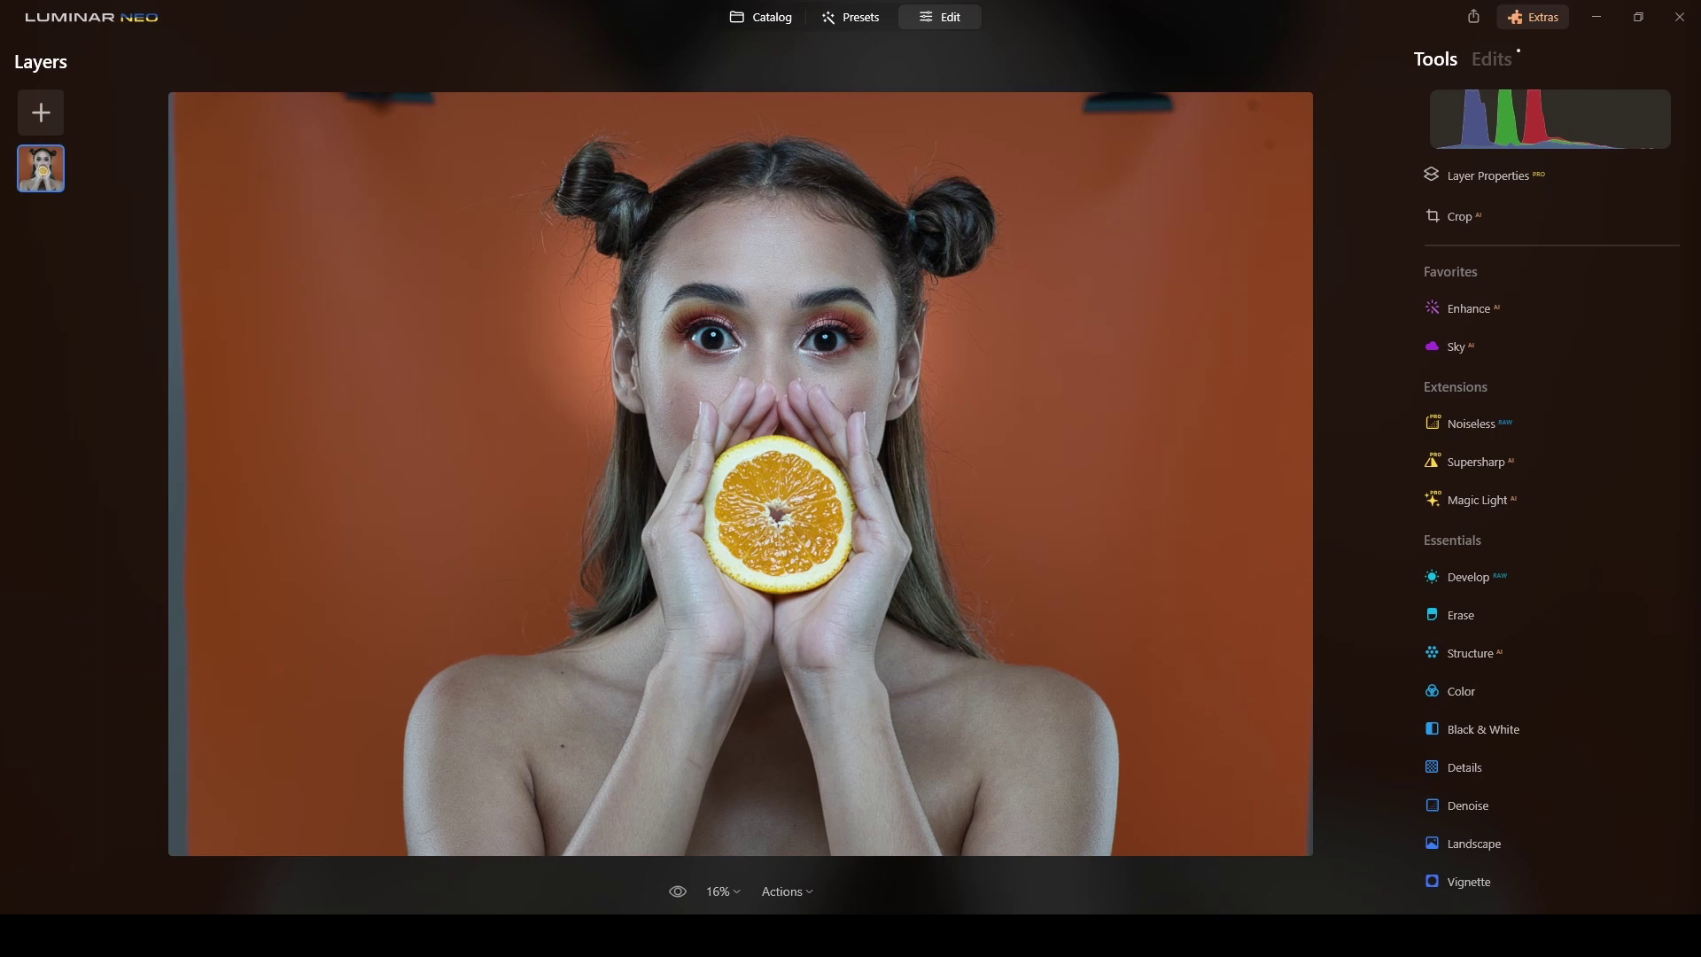
Apply the Camera Portrait profile in Develop
{"action": "scroll", "coordinate": [1507, 521], "scroll_direction": "down", "scroll_amount": 5}
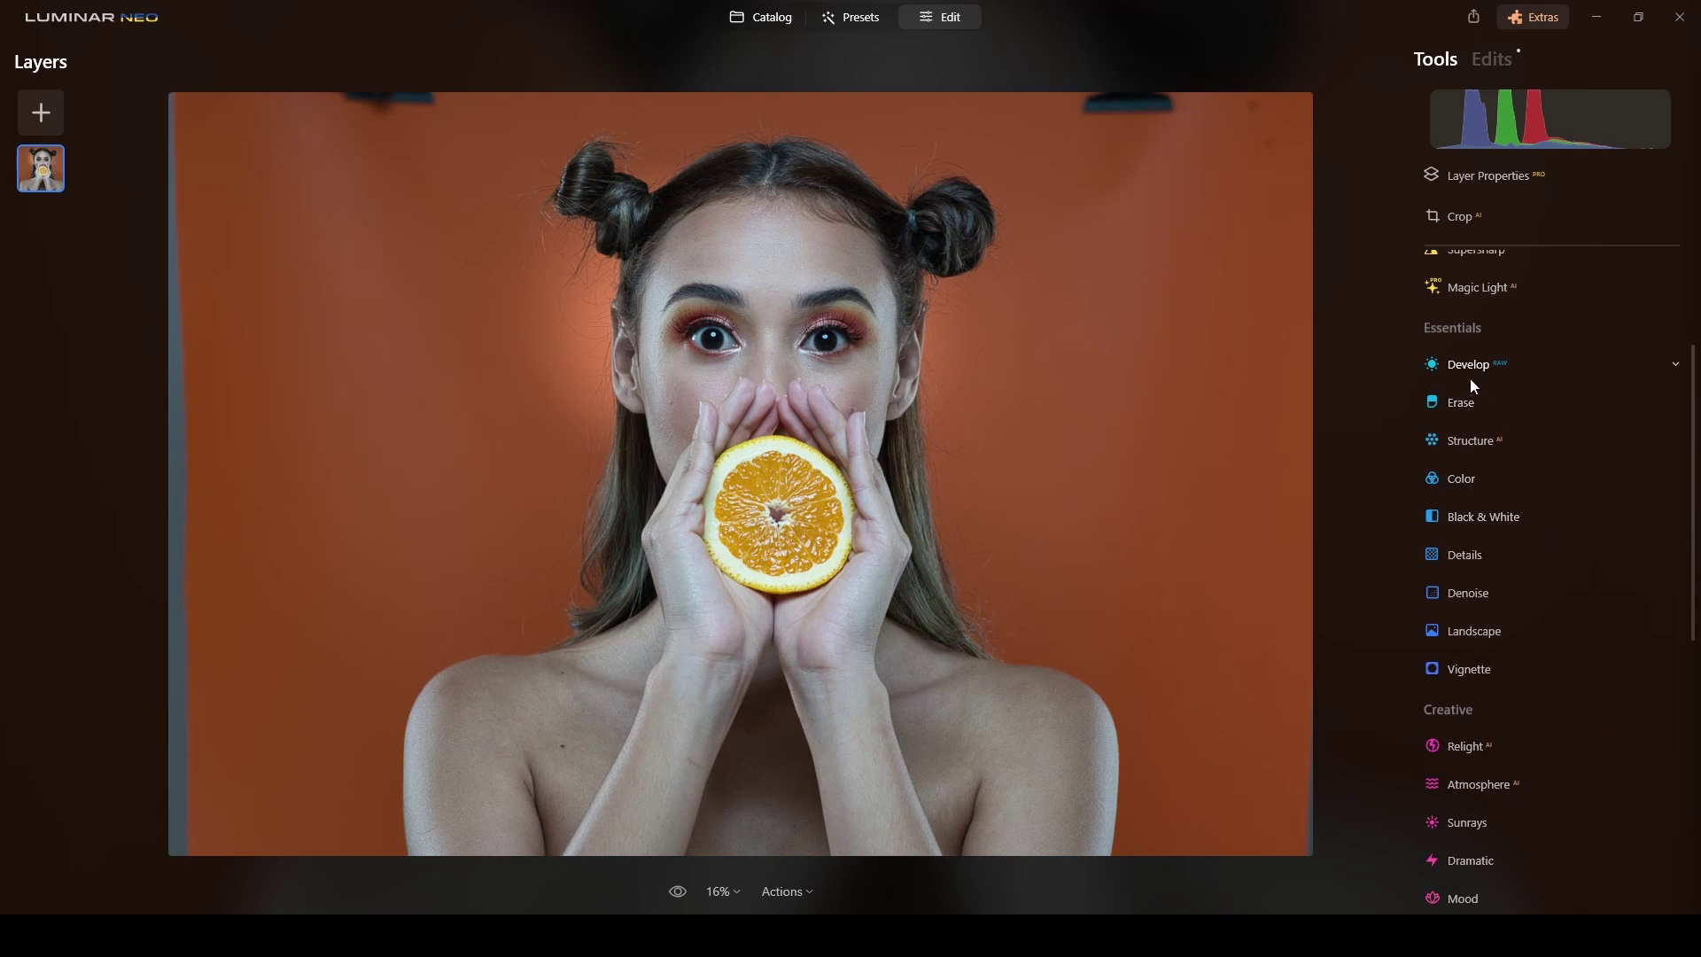
{"action": "left_click", "coordinate": [1470, 371]}
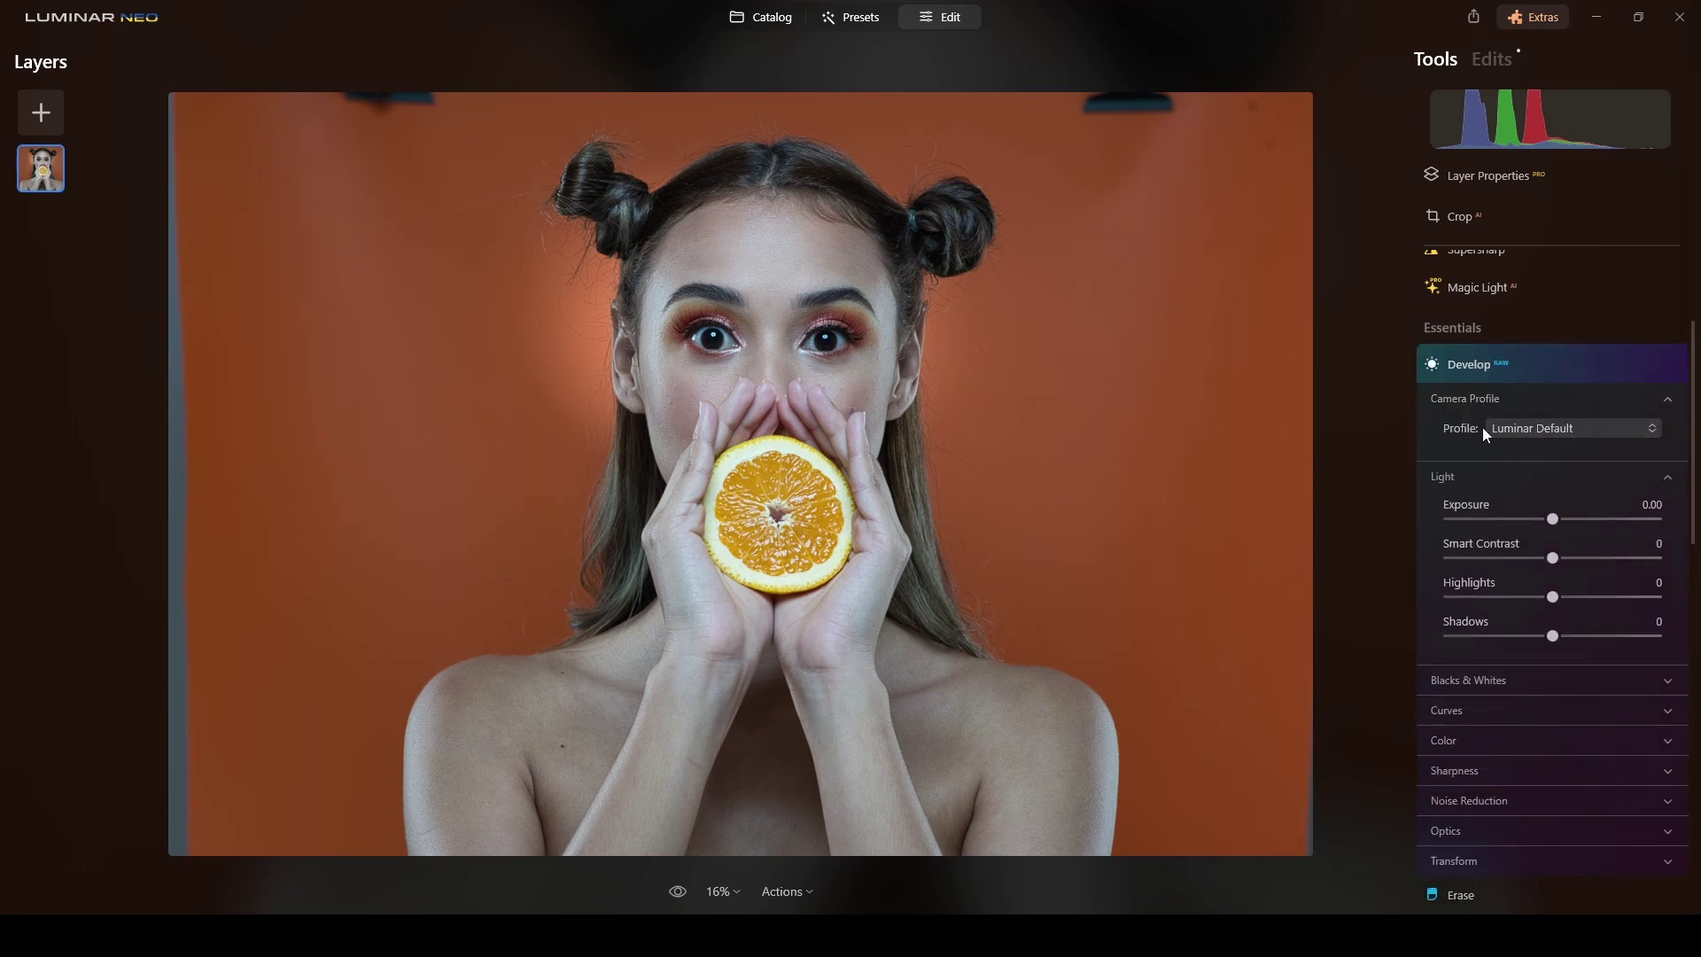
{"action": "left_click", "coordinate": [1578, 430]}
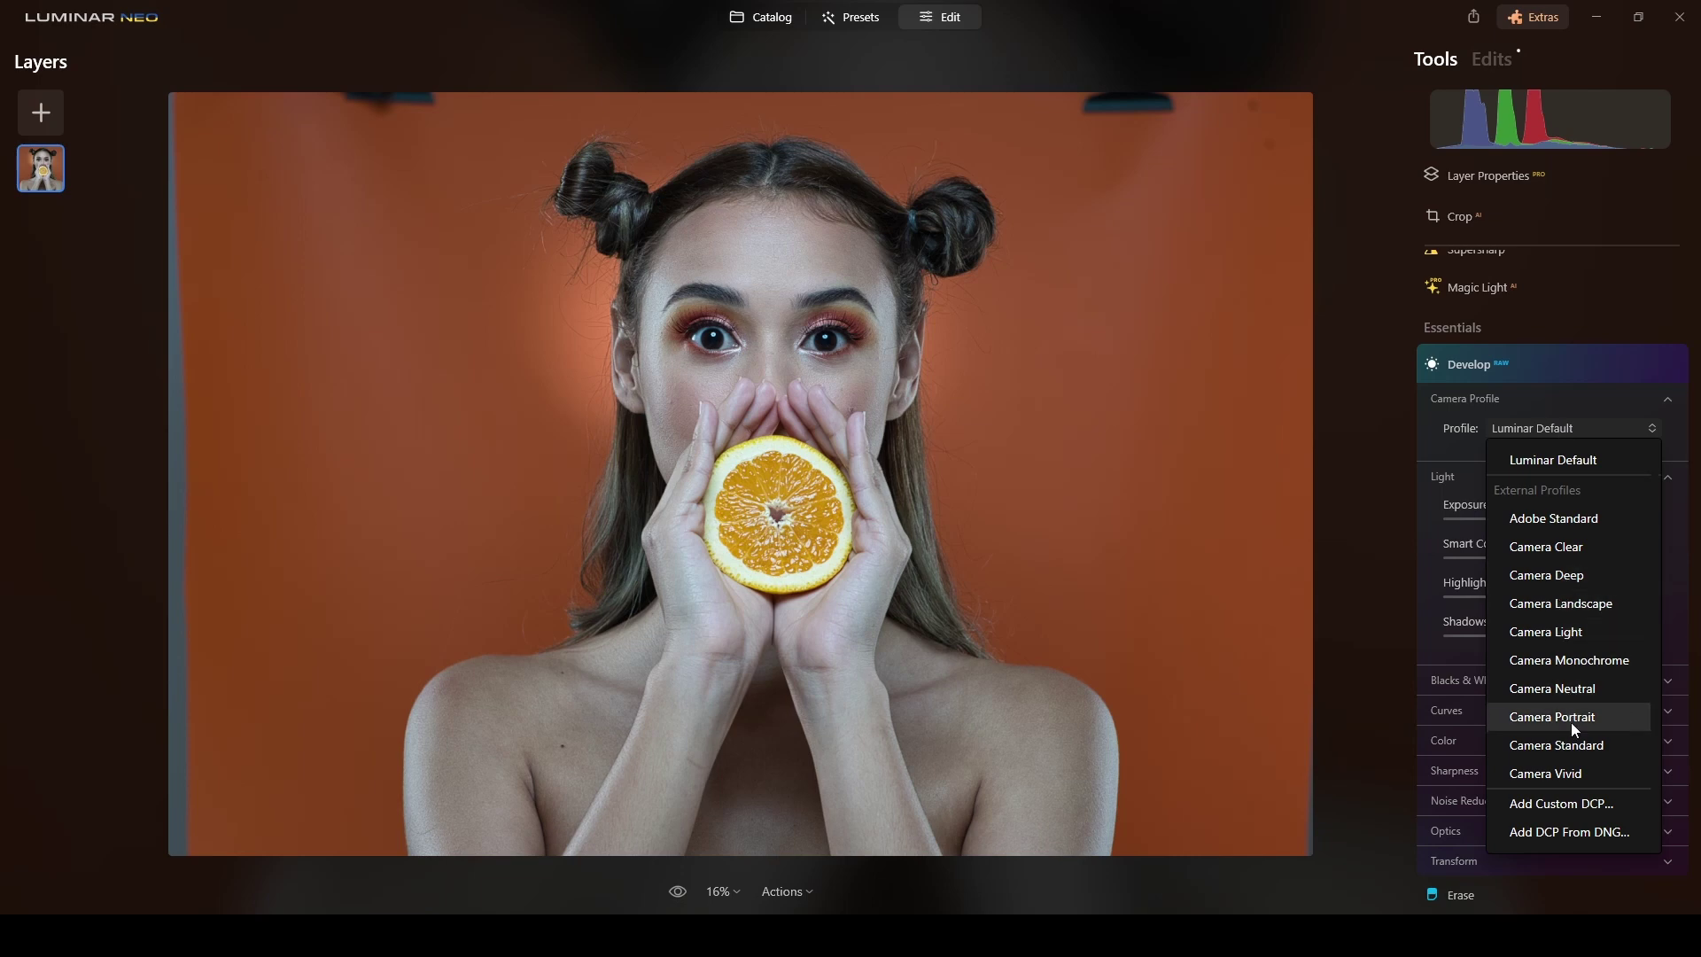
{"action": "left_click", "coordinate": [1571, 721]}
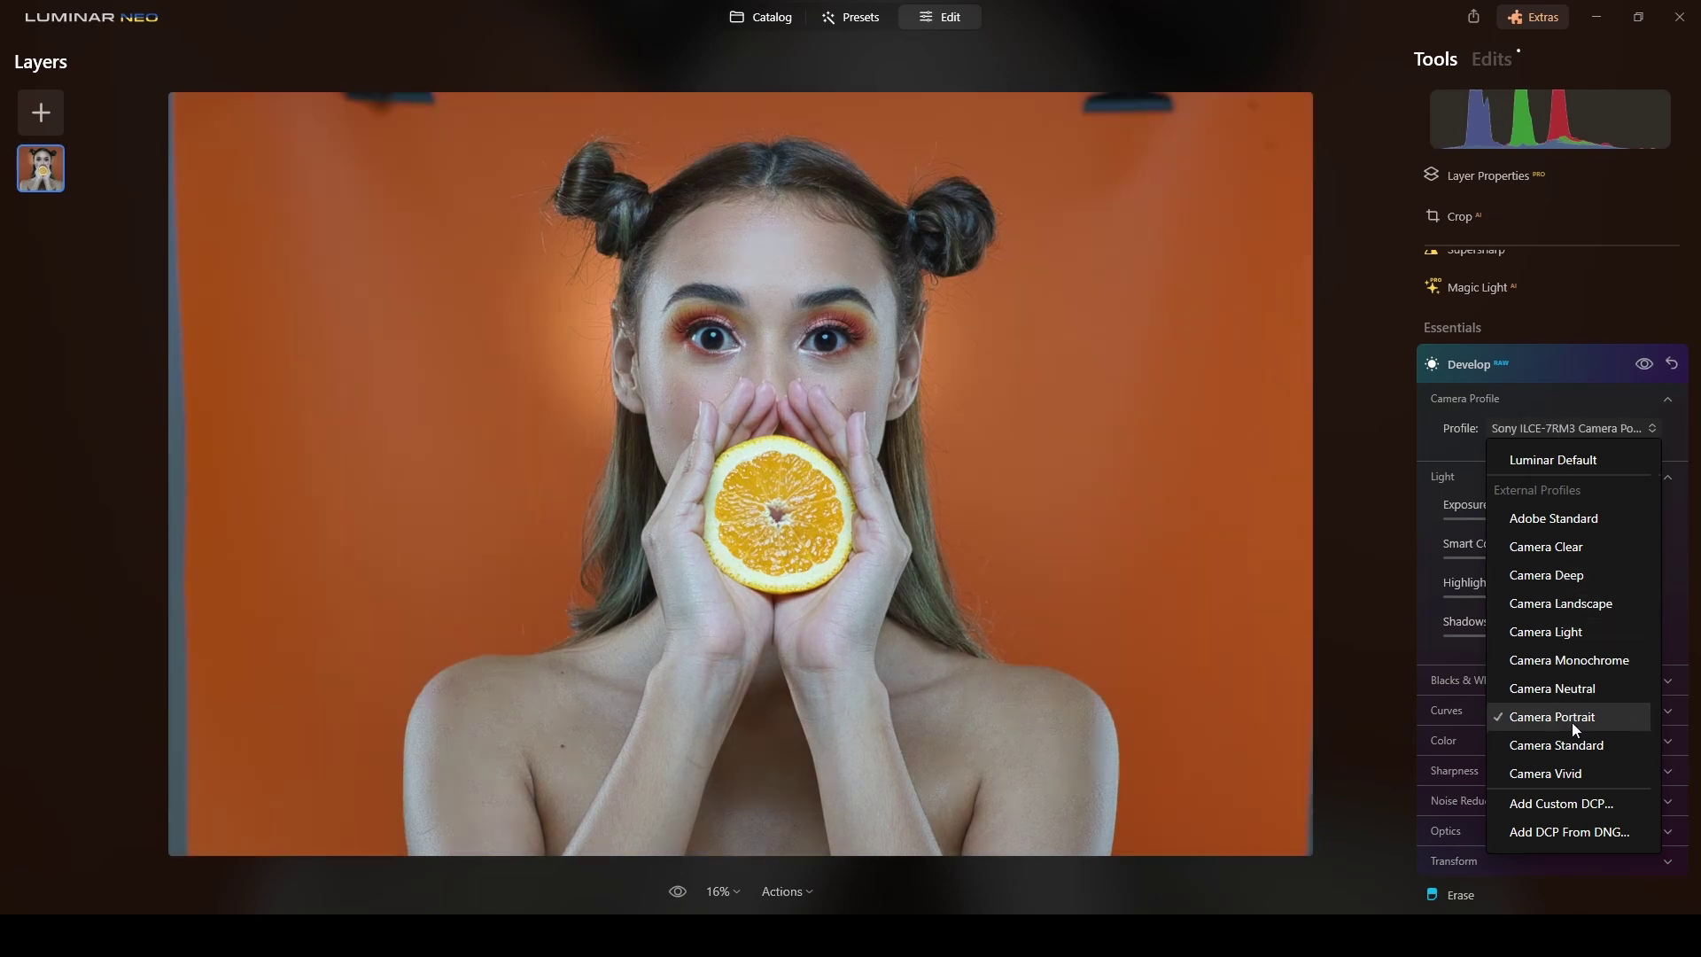
Set white balance from the Flash preset to temperature 5358 and tint 38
{"action": "left_click", "coordinate": [1669, 478]}
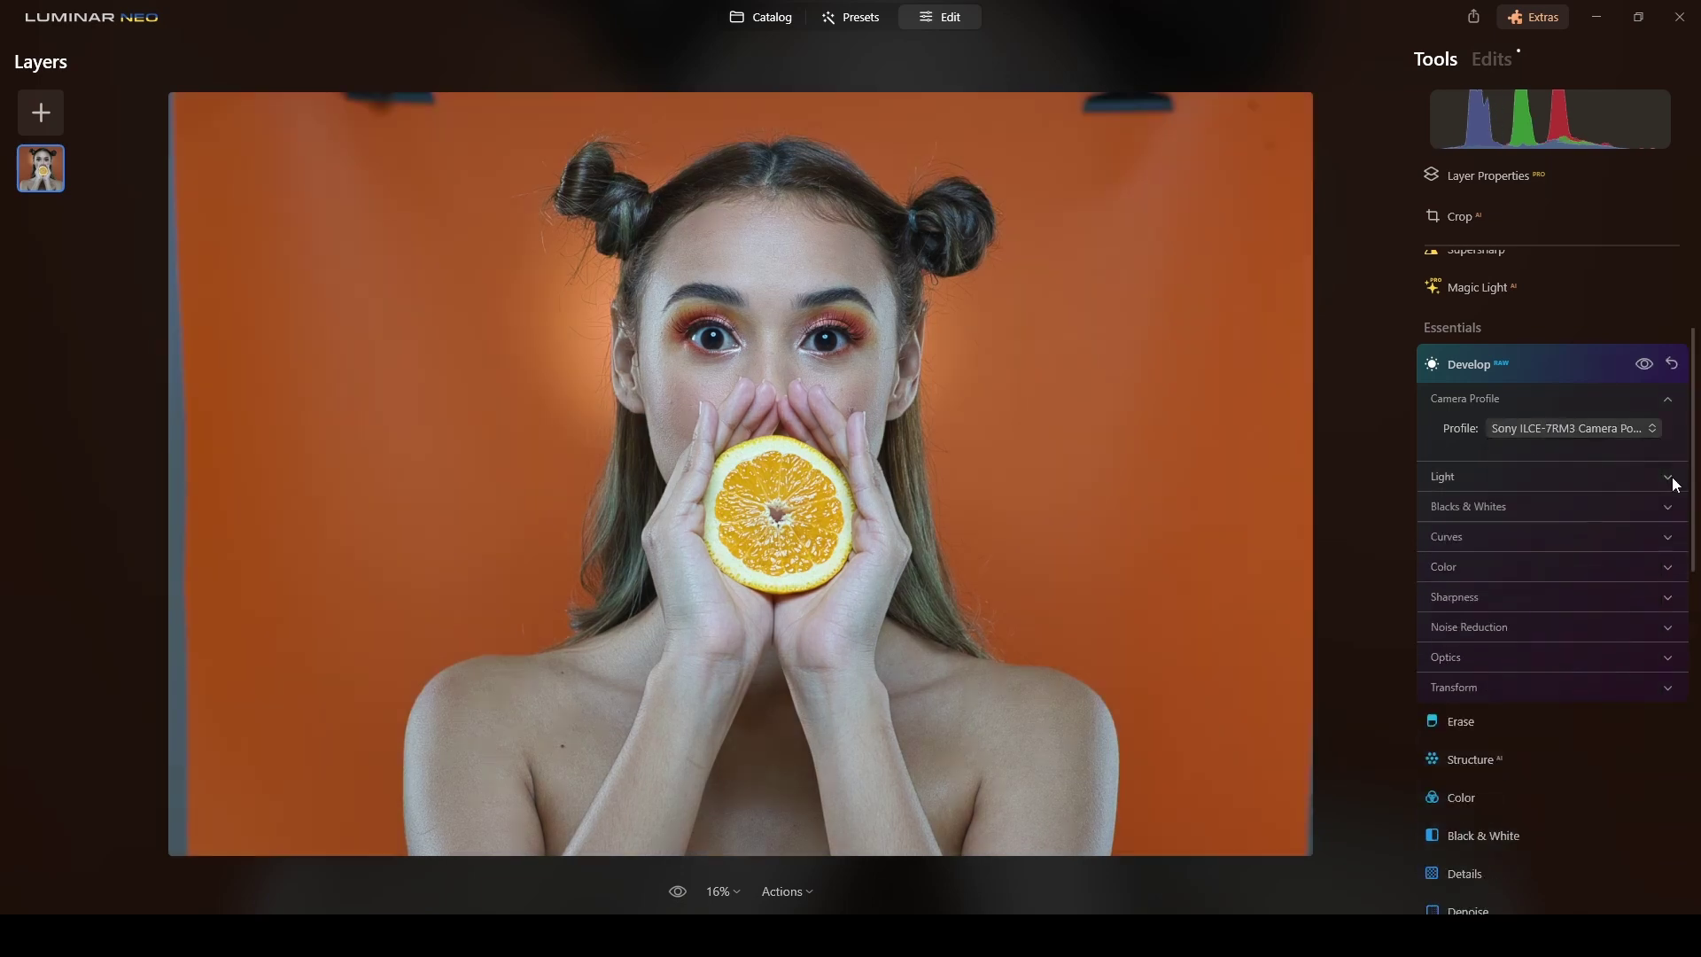
{"action": "left_click", "coordinate": [1669, 567]}
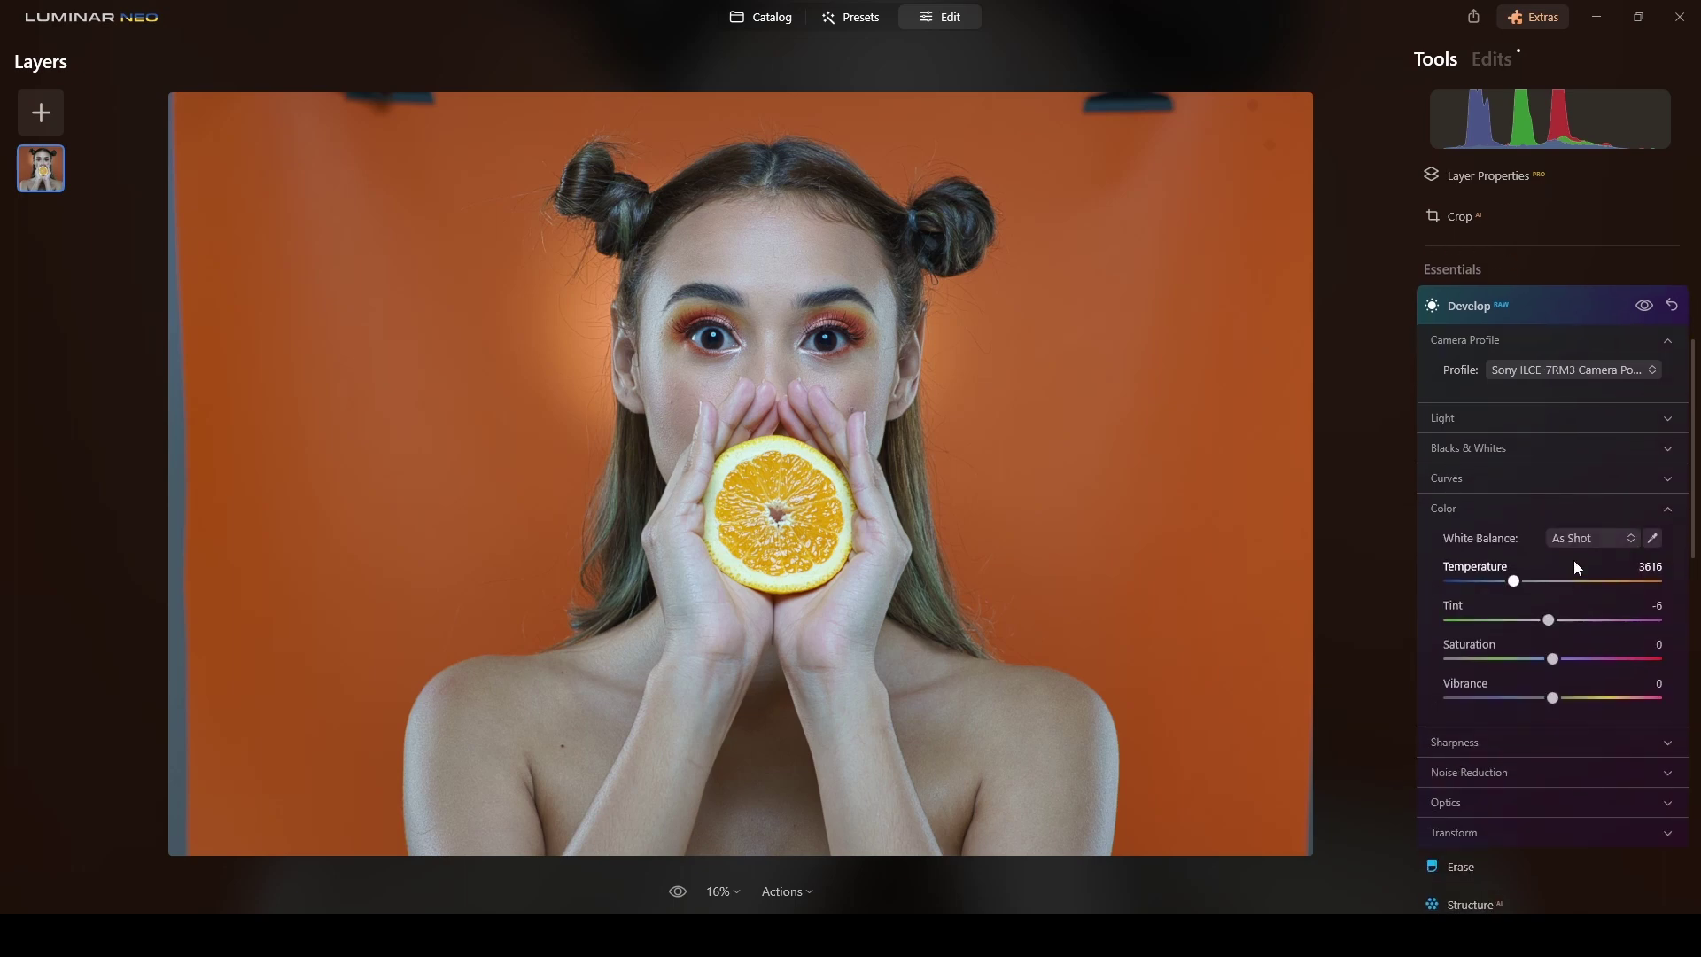
{"action": "left_click", "coordinate": [1582, 539]}
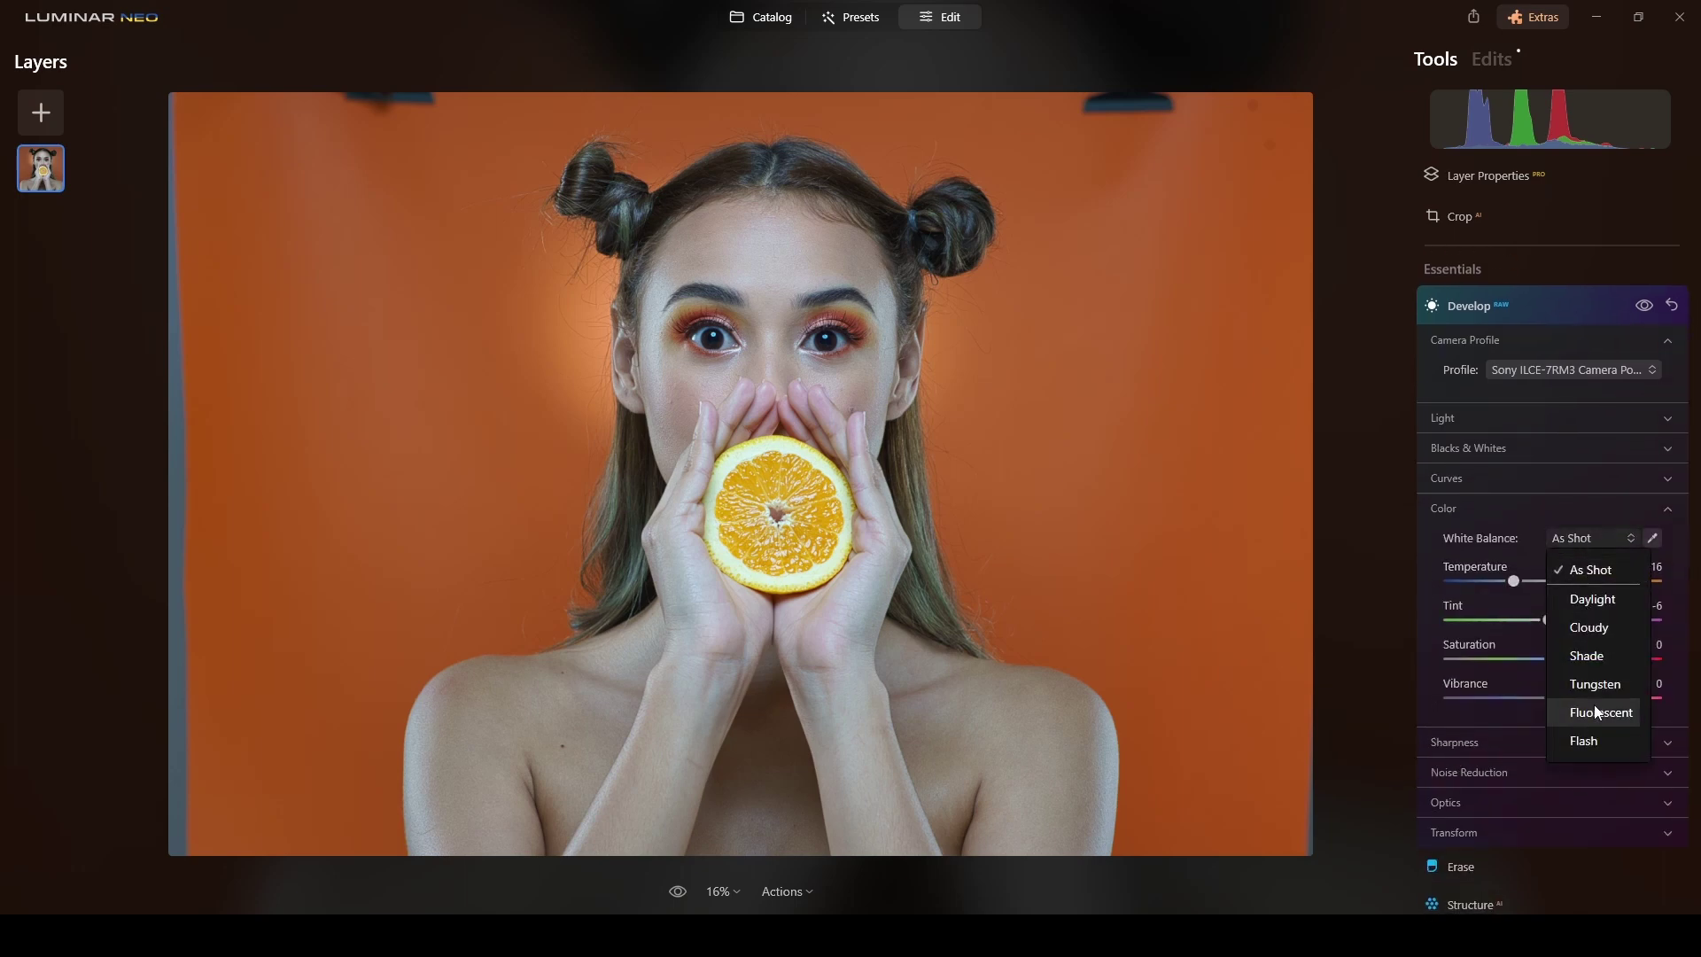
{"action": "left_click", "coordinate": [1591, 742]}
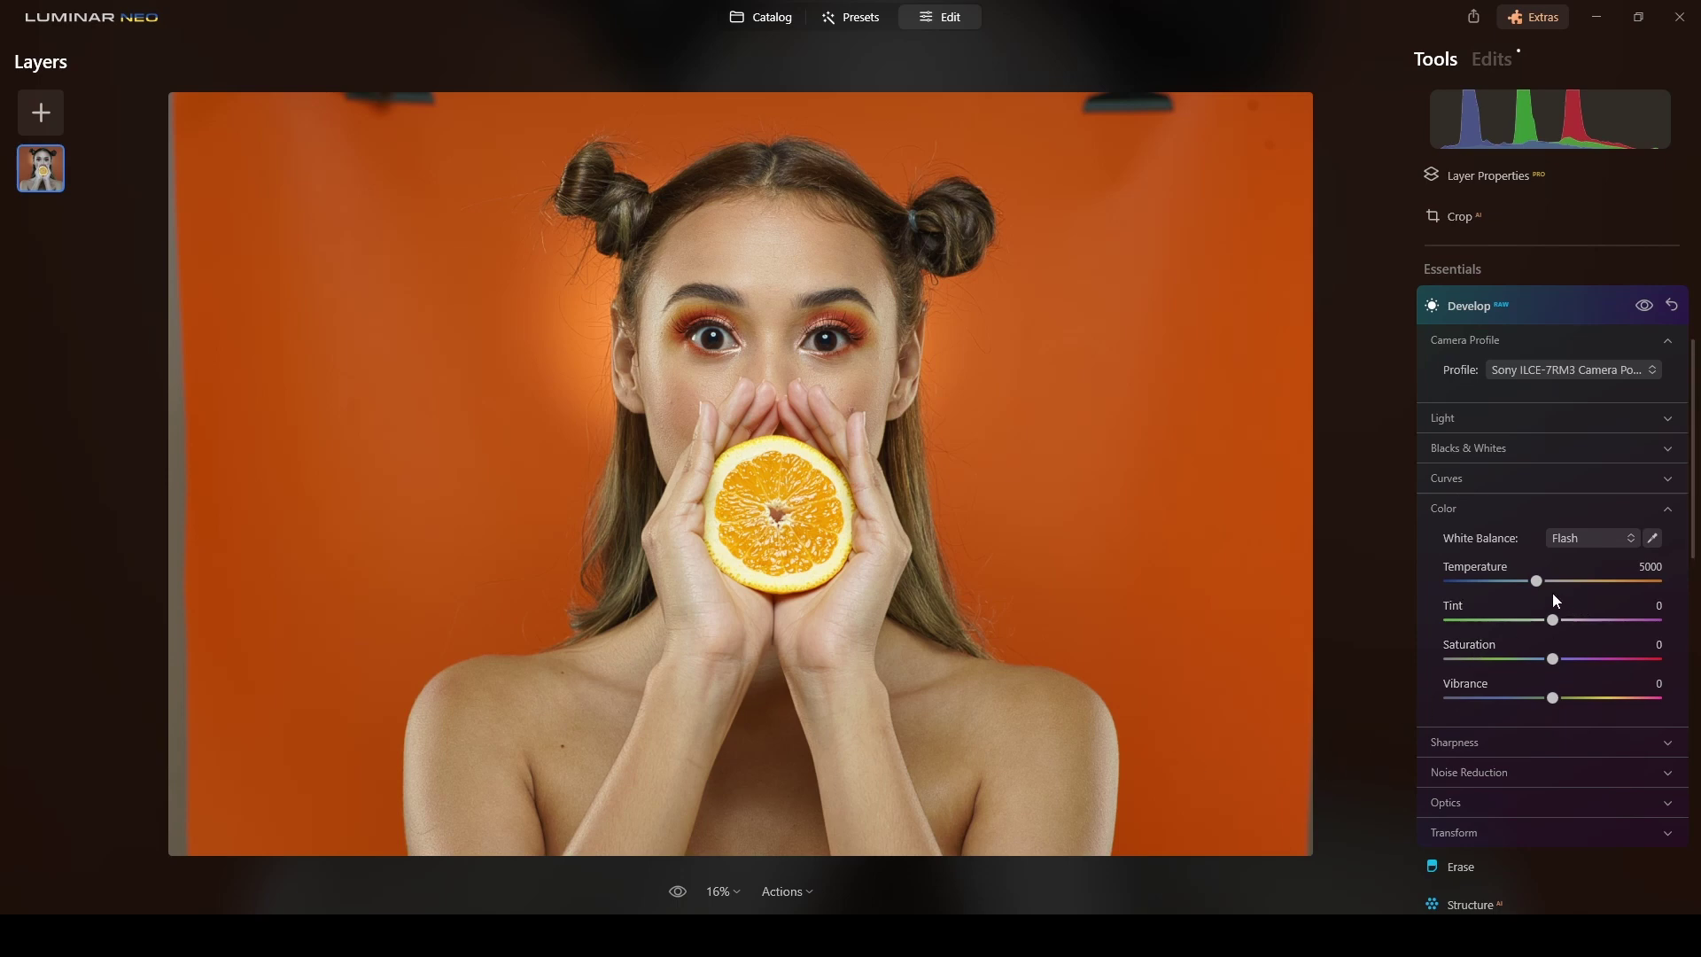
{"action": "left_click_drag", "start_coordinate": [1541, 588], "coordinate": [1581, 624]}
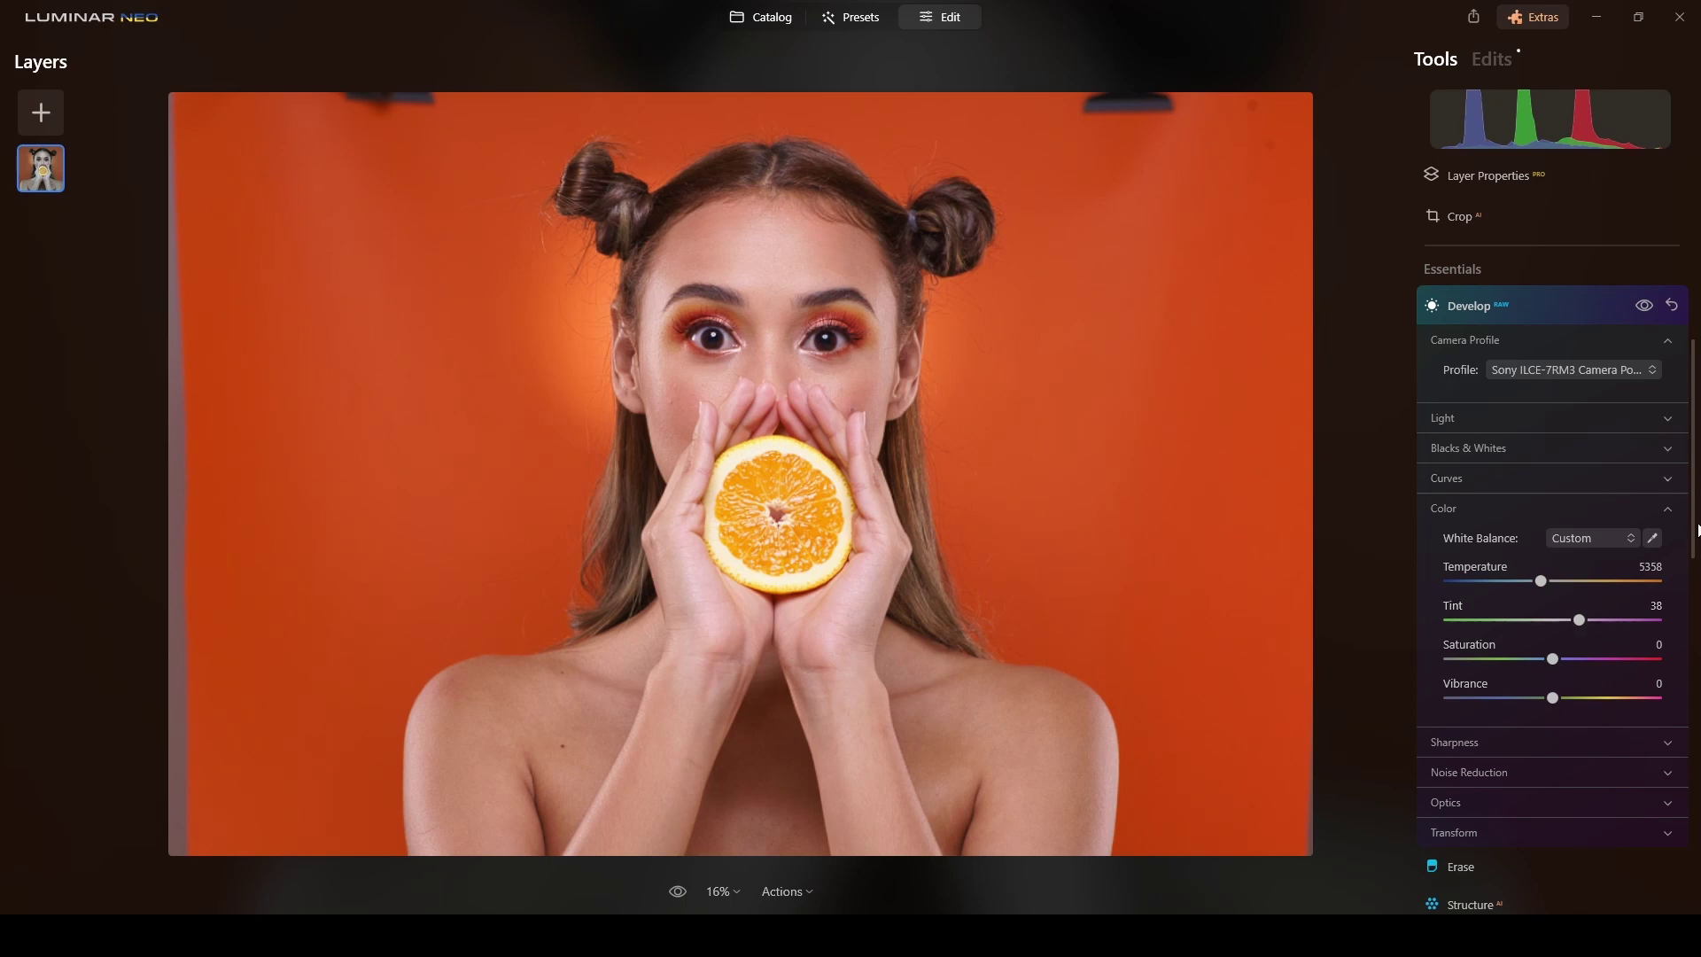
{"action": "left_click", "coordinate": [1667, 508]}
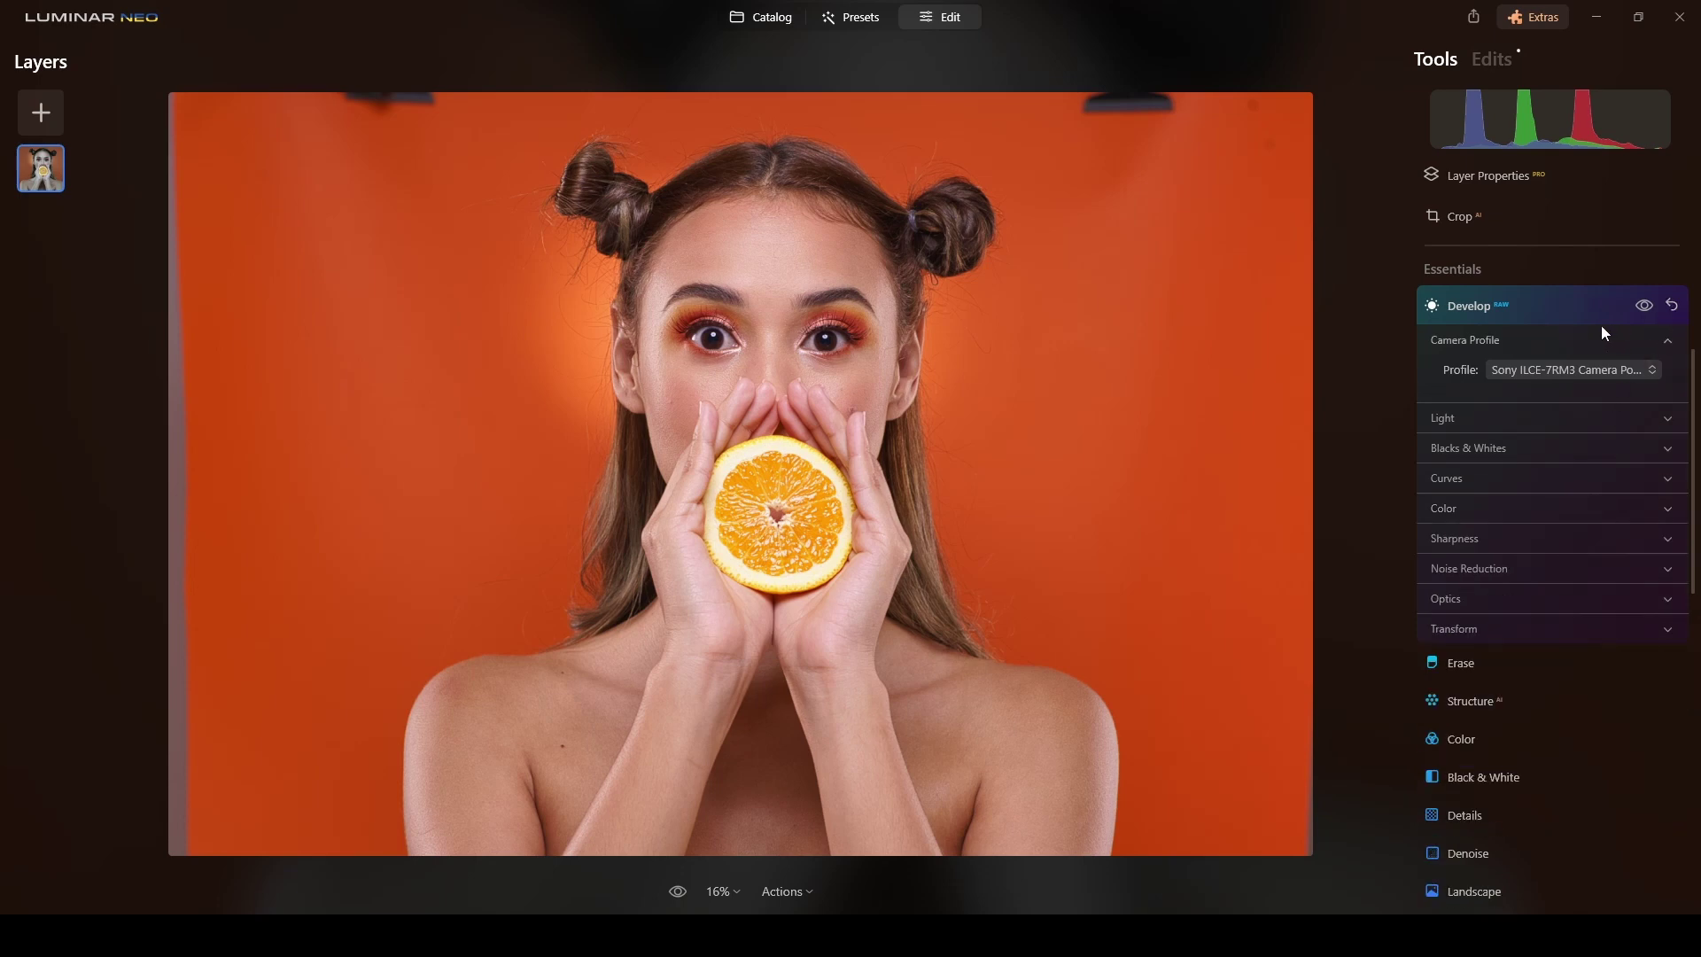
{"action": "left_click", "coordinate": [1541, 310]}
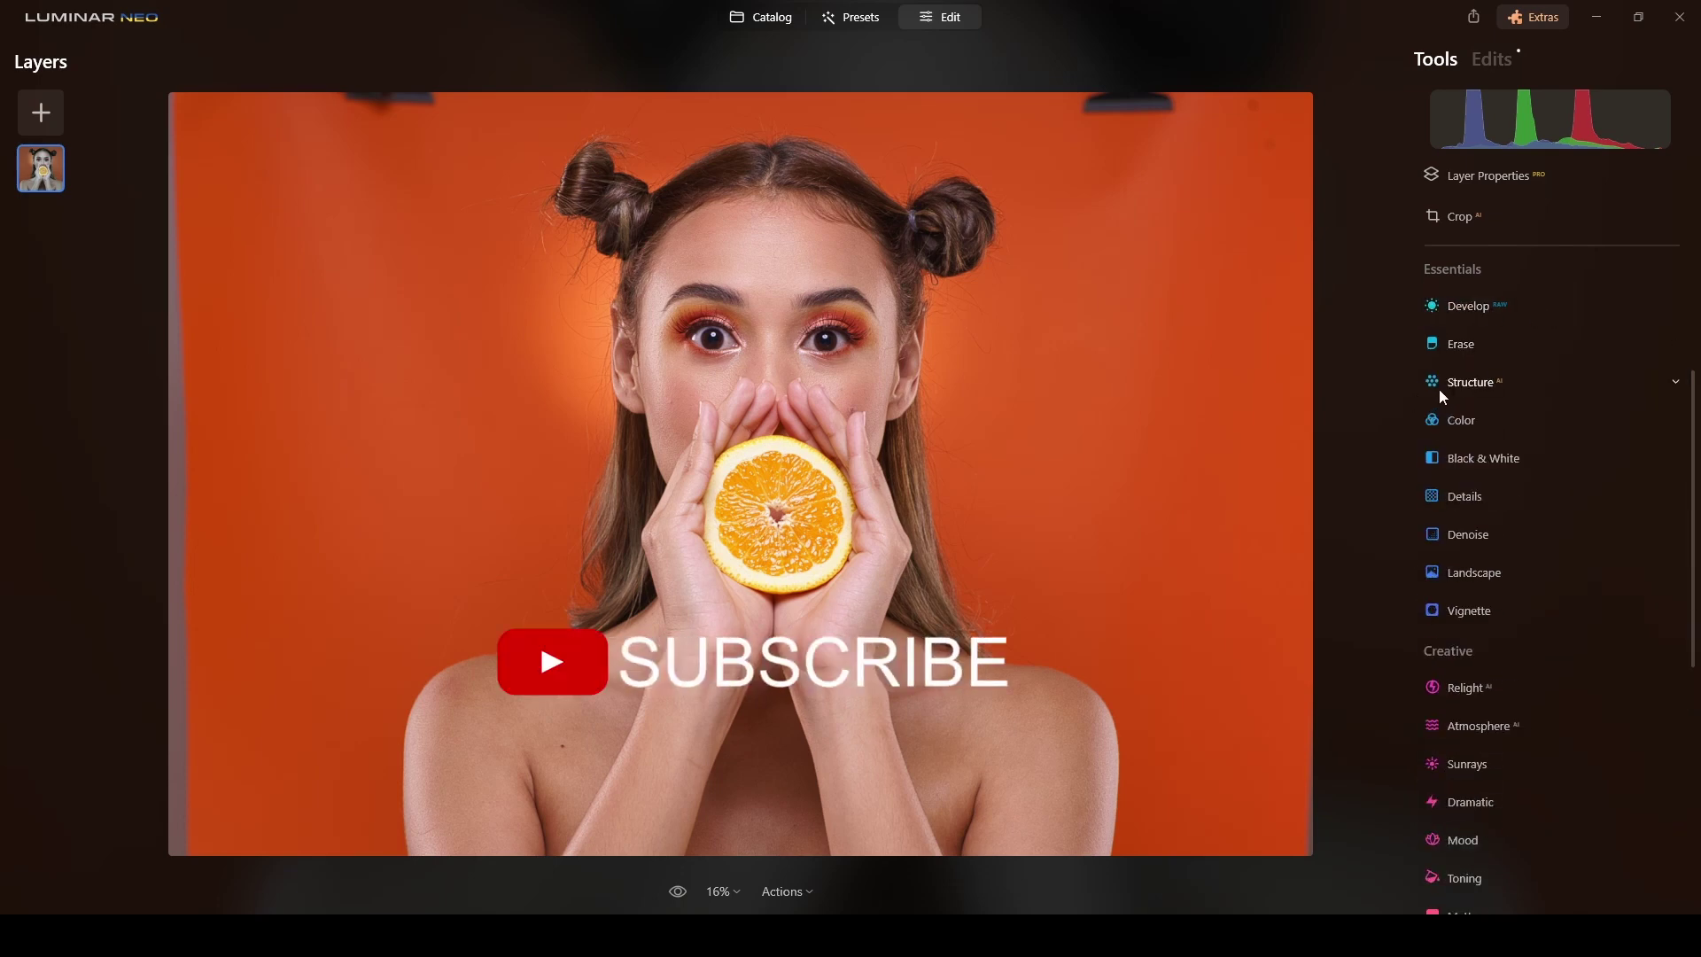
Set the Enhance AI Accent slider to 39, then zoom in on the hair buns
{"action": "scroll", "coordinate": [1506, 386], "scroll_direction": "up", "scroll_amount": 3}
{"action": "left_click", "coordinate": [1474, 308]}
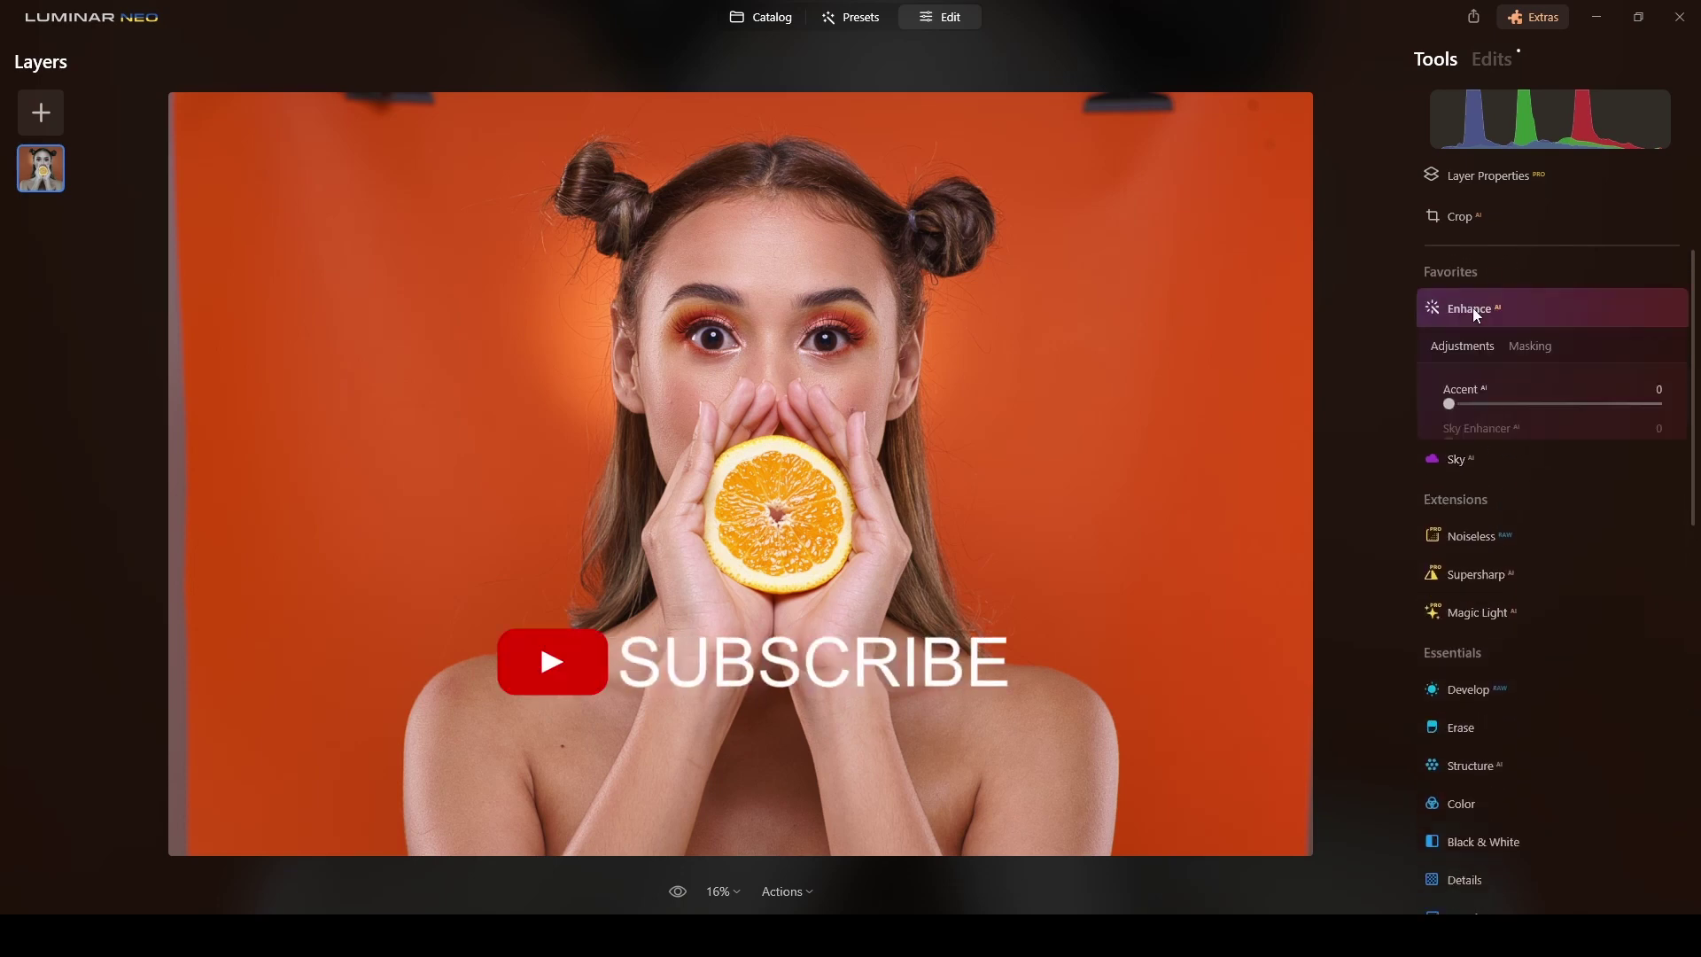
{"action": "left_click_drag", "start_coordinate": [1452, 402], "coordinate": [1535, 413]}
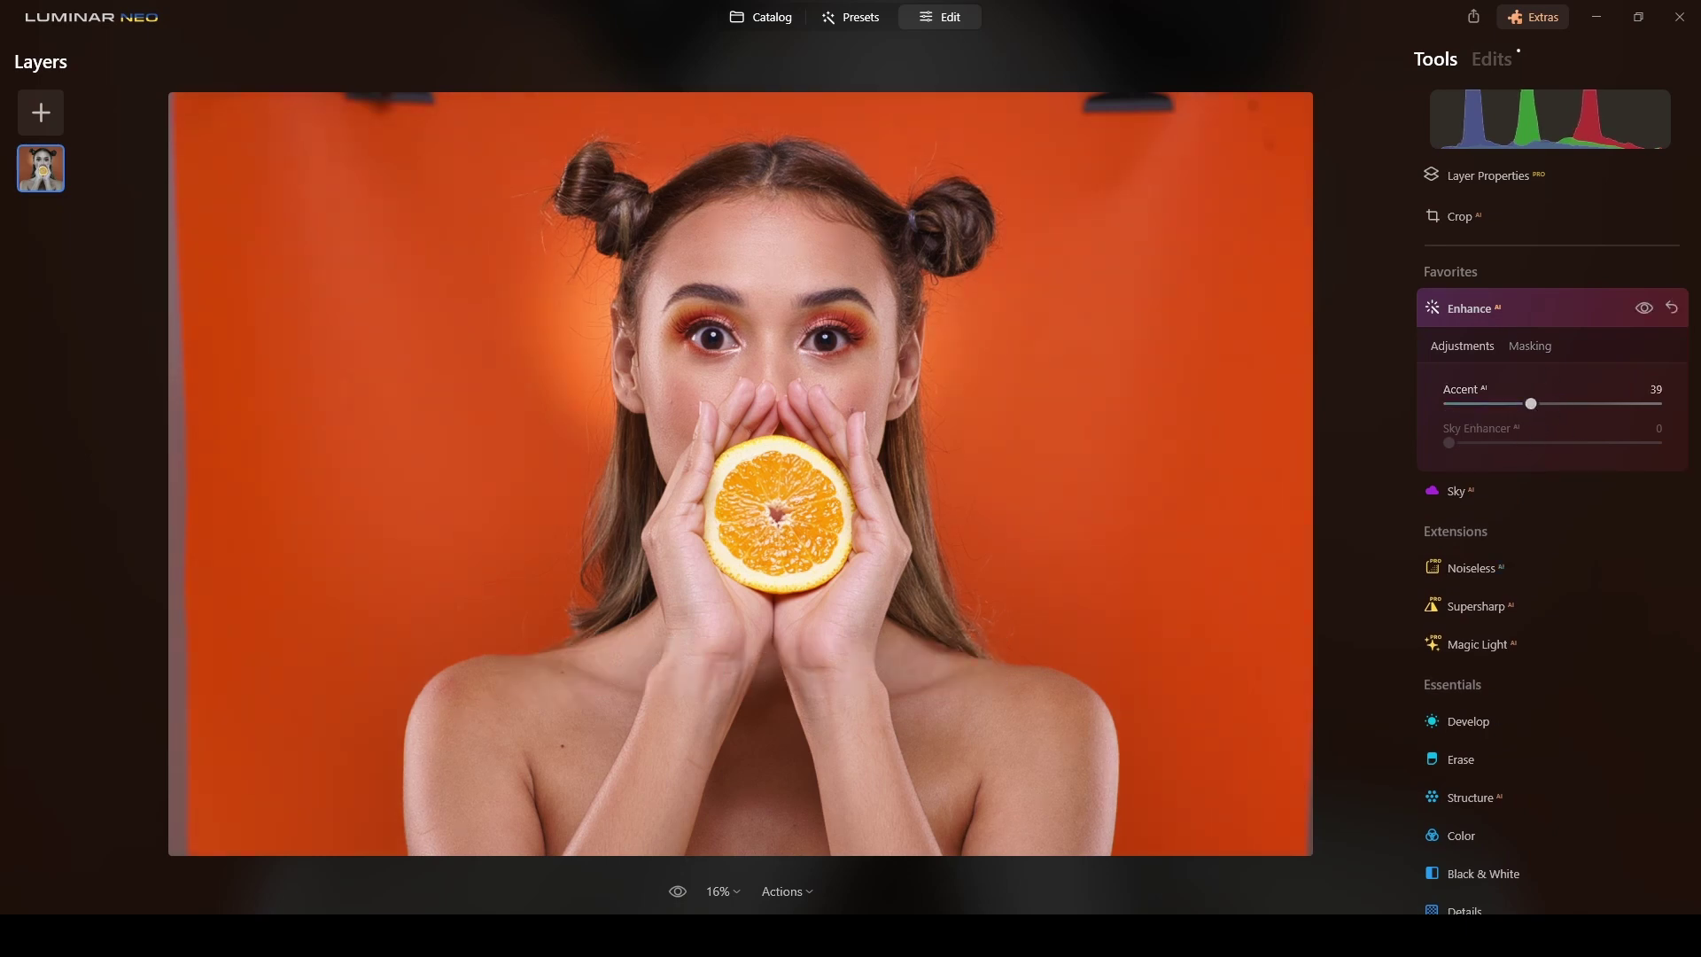
{"action": "left_click", "coordinate": [1571, 303]}
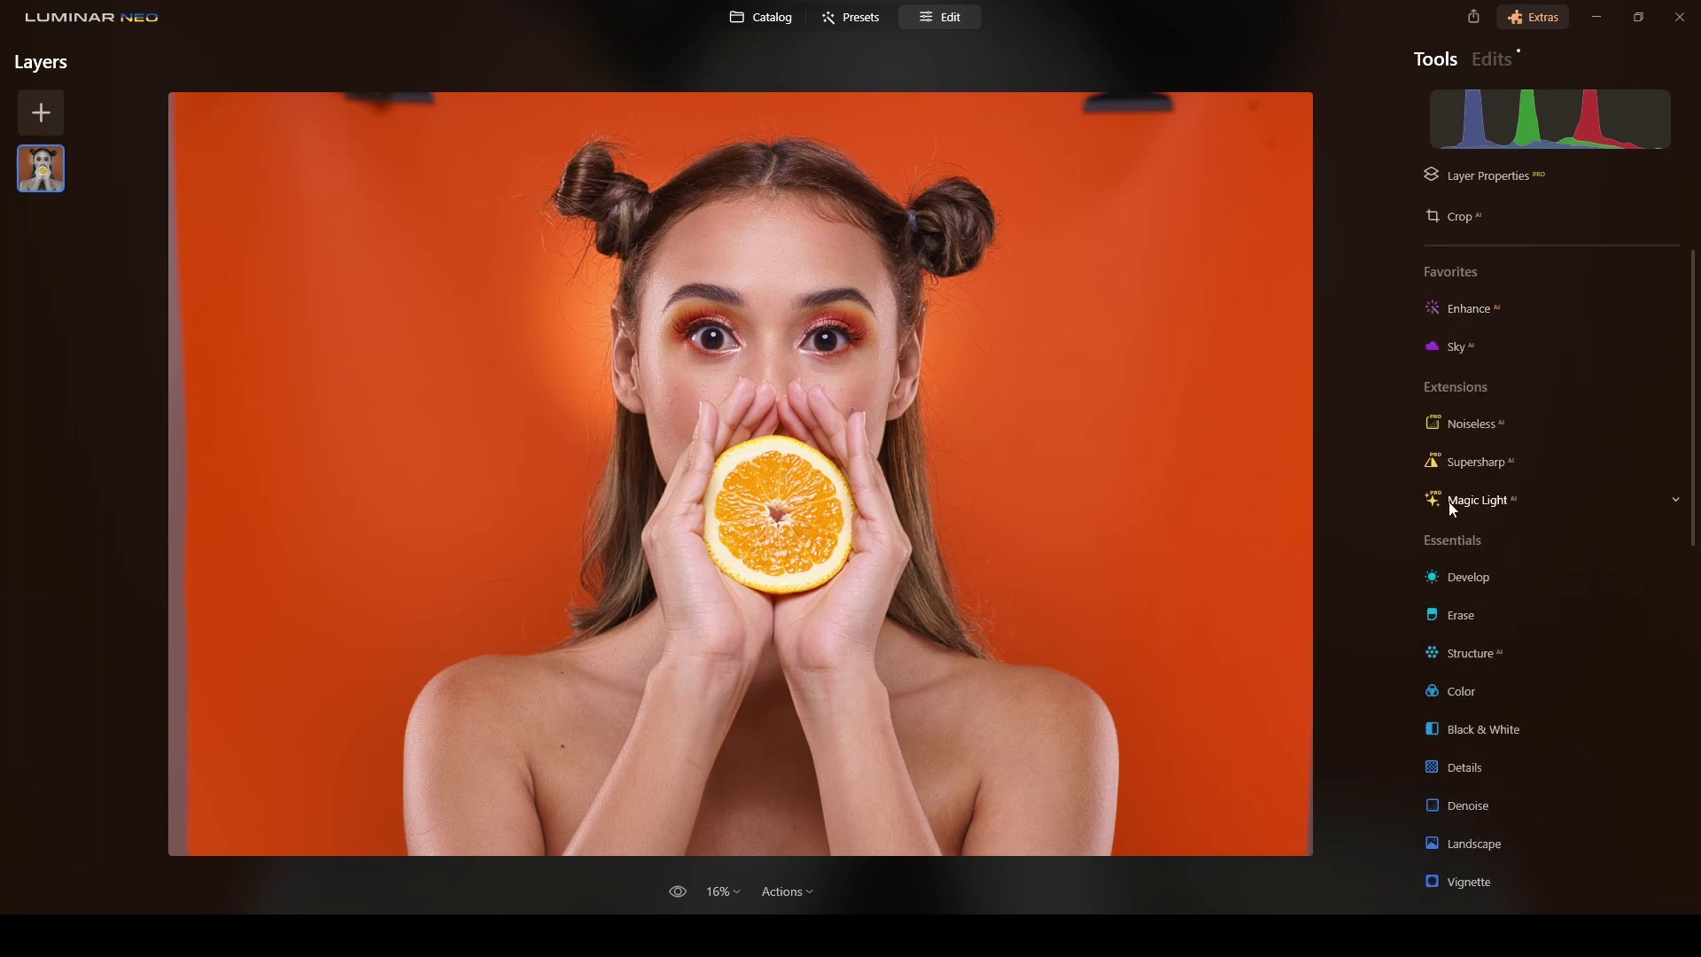
{"action": "scroll", "coordinate": [1462, 497], "scroll_direction": "down", "scroll_amount": 3}
{"action": "left_click", "coordinate": [720, 350]}
{"action": "left_click_drag", "start_coordinate": [720, 349], "coordinate": [807, 545]}
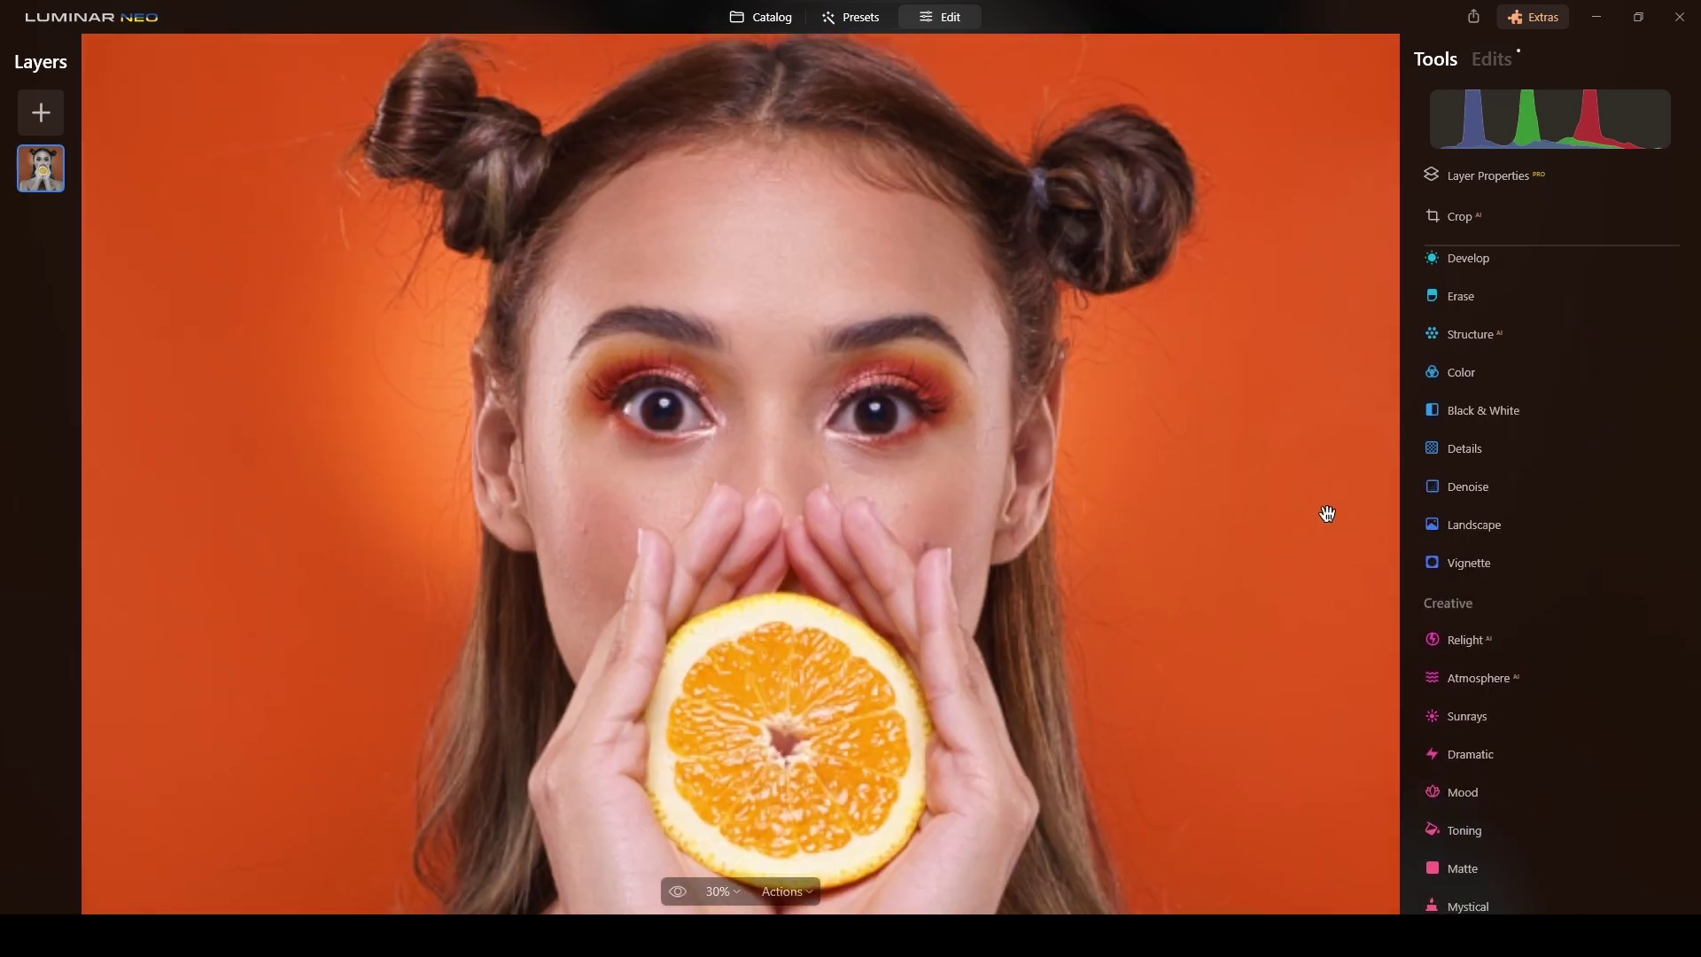
In Face AI, set Face Light 20 and Eye Enhancer 45, and lightly reduce dark circles
{"action": "scroll", "coordinate": [1491, 597], "scroll_direction": "down", "scroll_amount": 5}
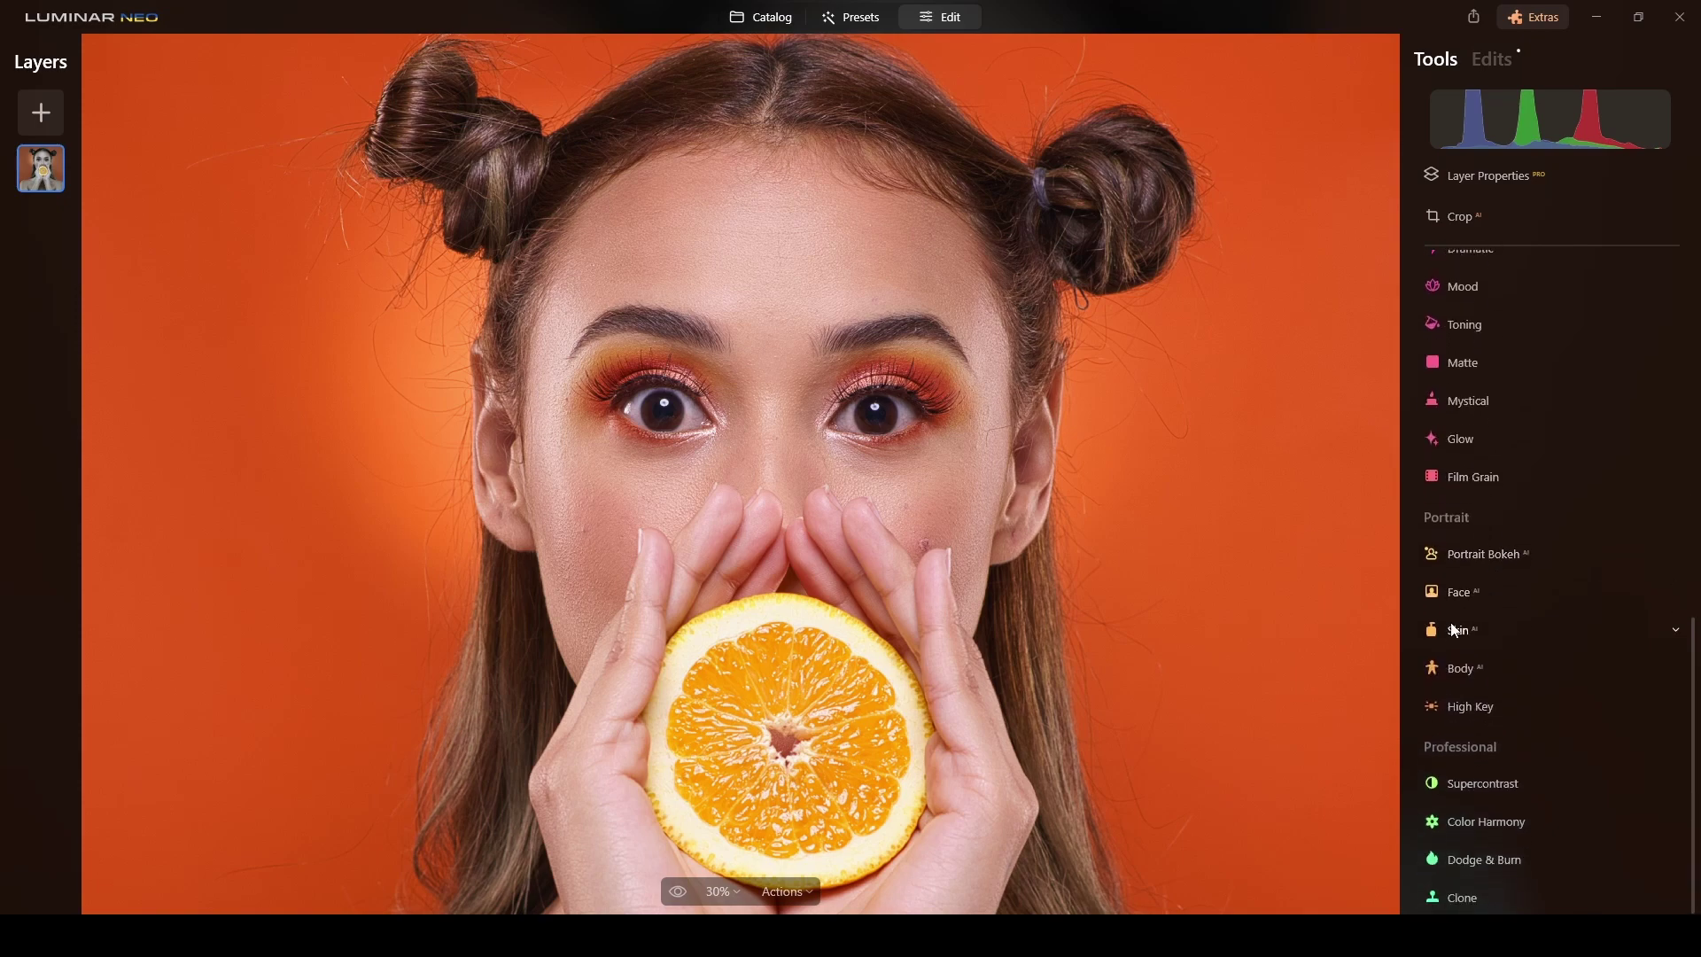
{"action": "left_click", "coordinate": [1466, 590]}
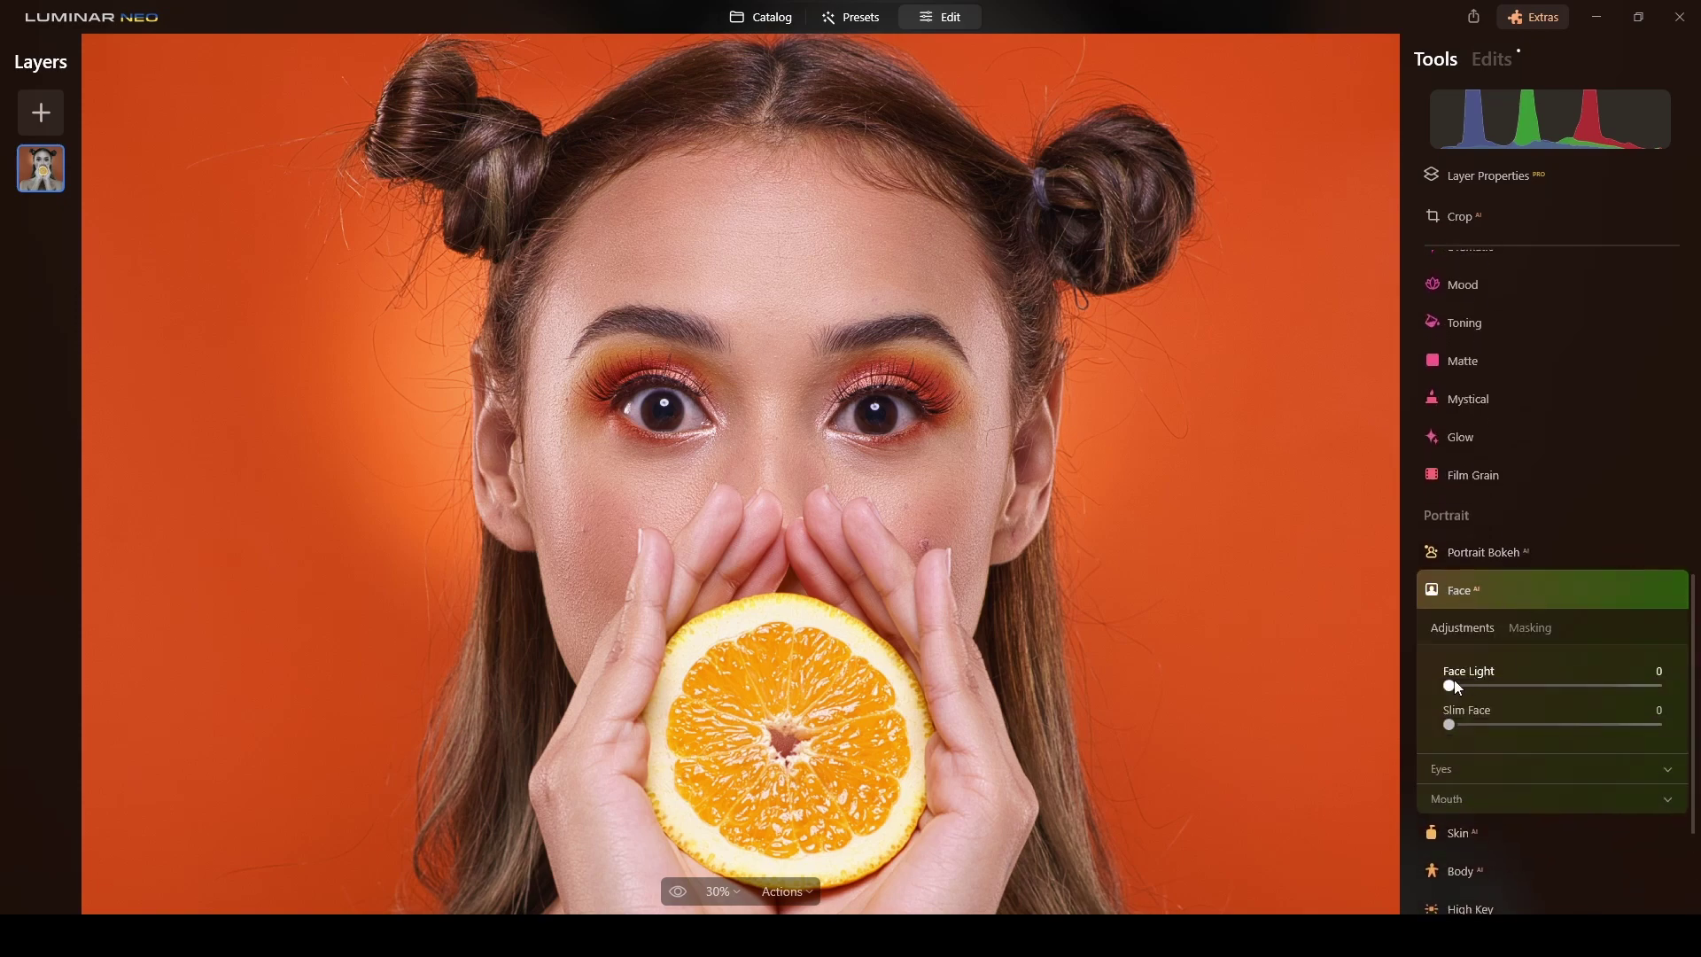
{"action": "left_click_drag", "start_coordinate": [1457, 687], "coordinate": [1490, 691]}
{"action": "left_click", "coordinate": [1496, 779]}
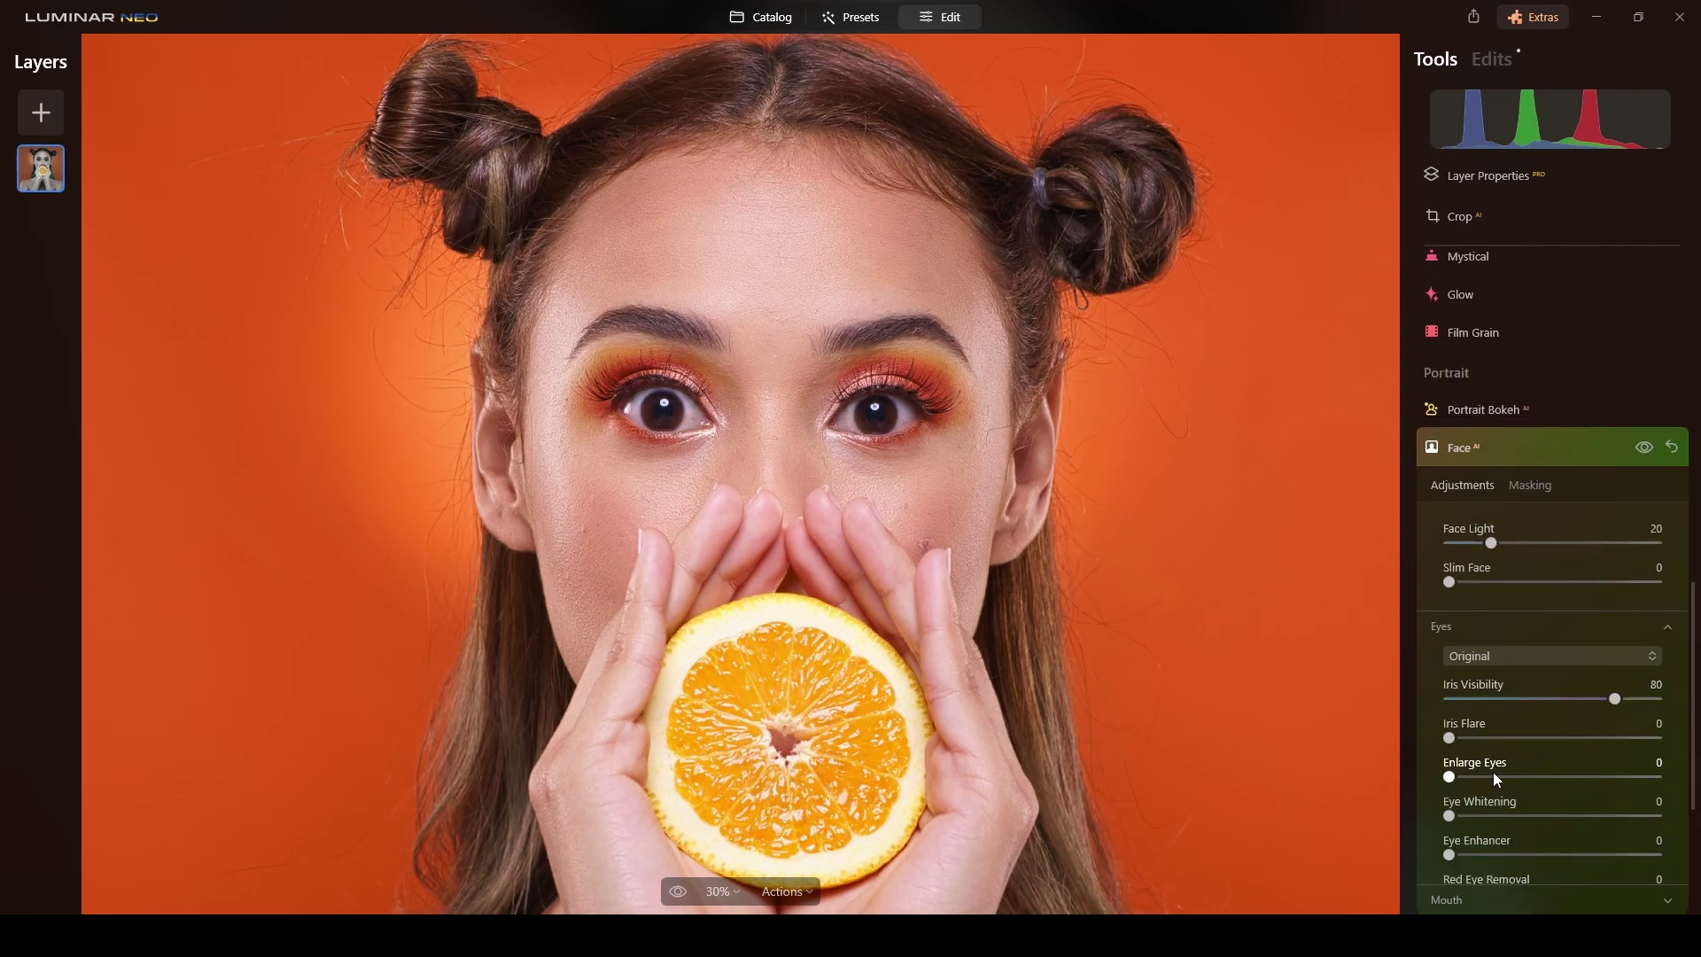
{"action": "left_click", "coordinate": [1450, 734]}
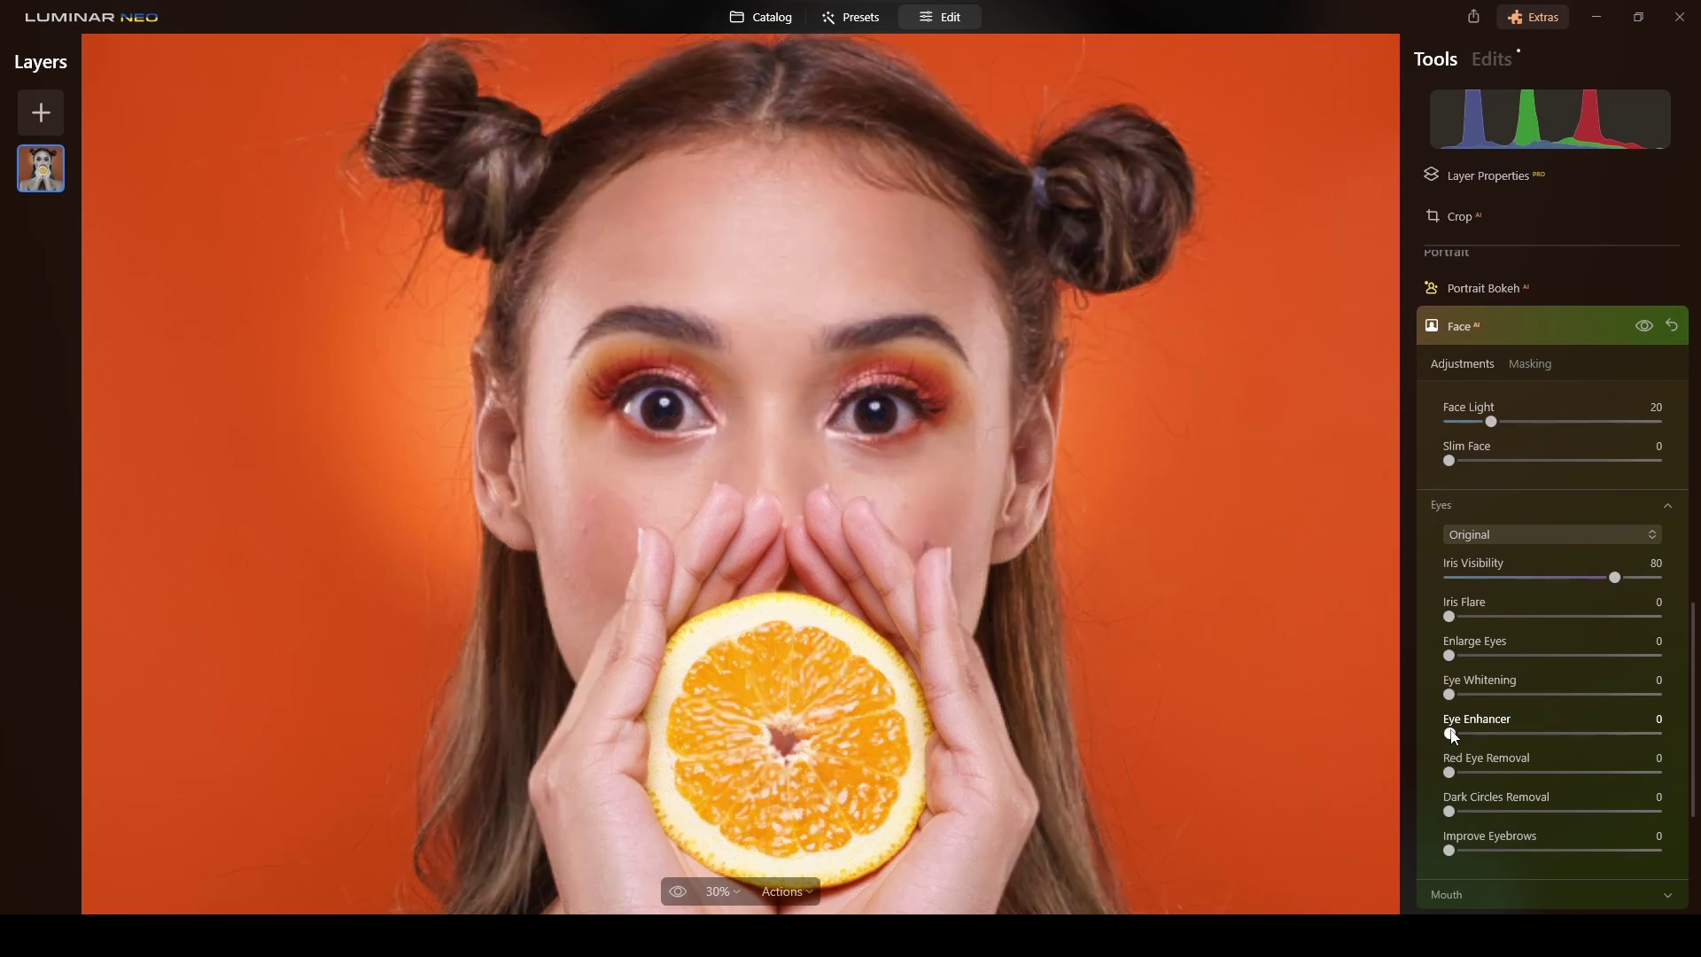
{"action": "left_click_drag", "start_coordinate": [1530, 745], "coordinate": [1539, 745]}
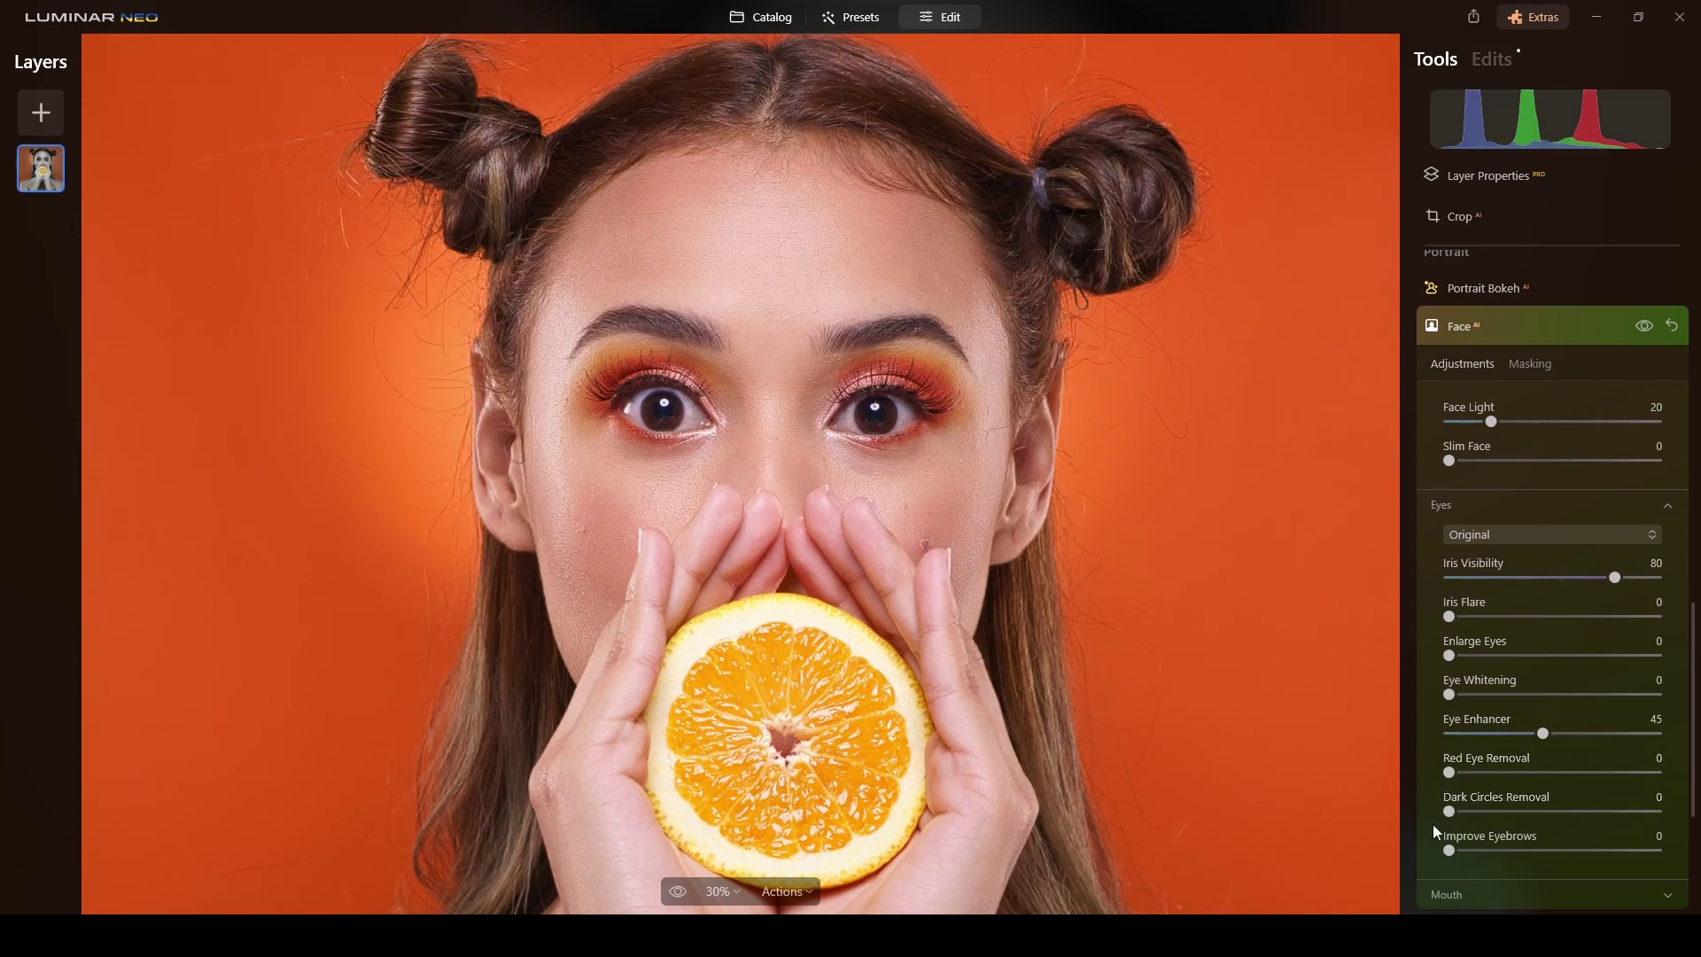
{"action": "left_click_drag", "start_coordinate": [1449, 811], "coordinate": [1498, 851]}
{"action": "left_click", "coordinate": [1559, 329]}
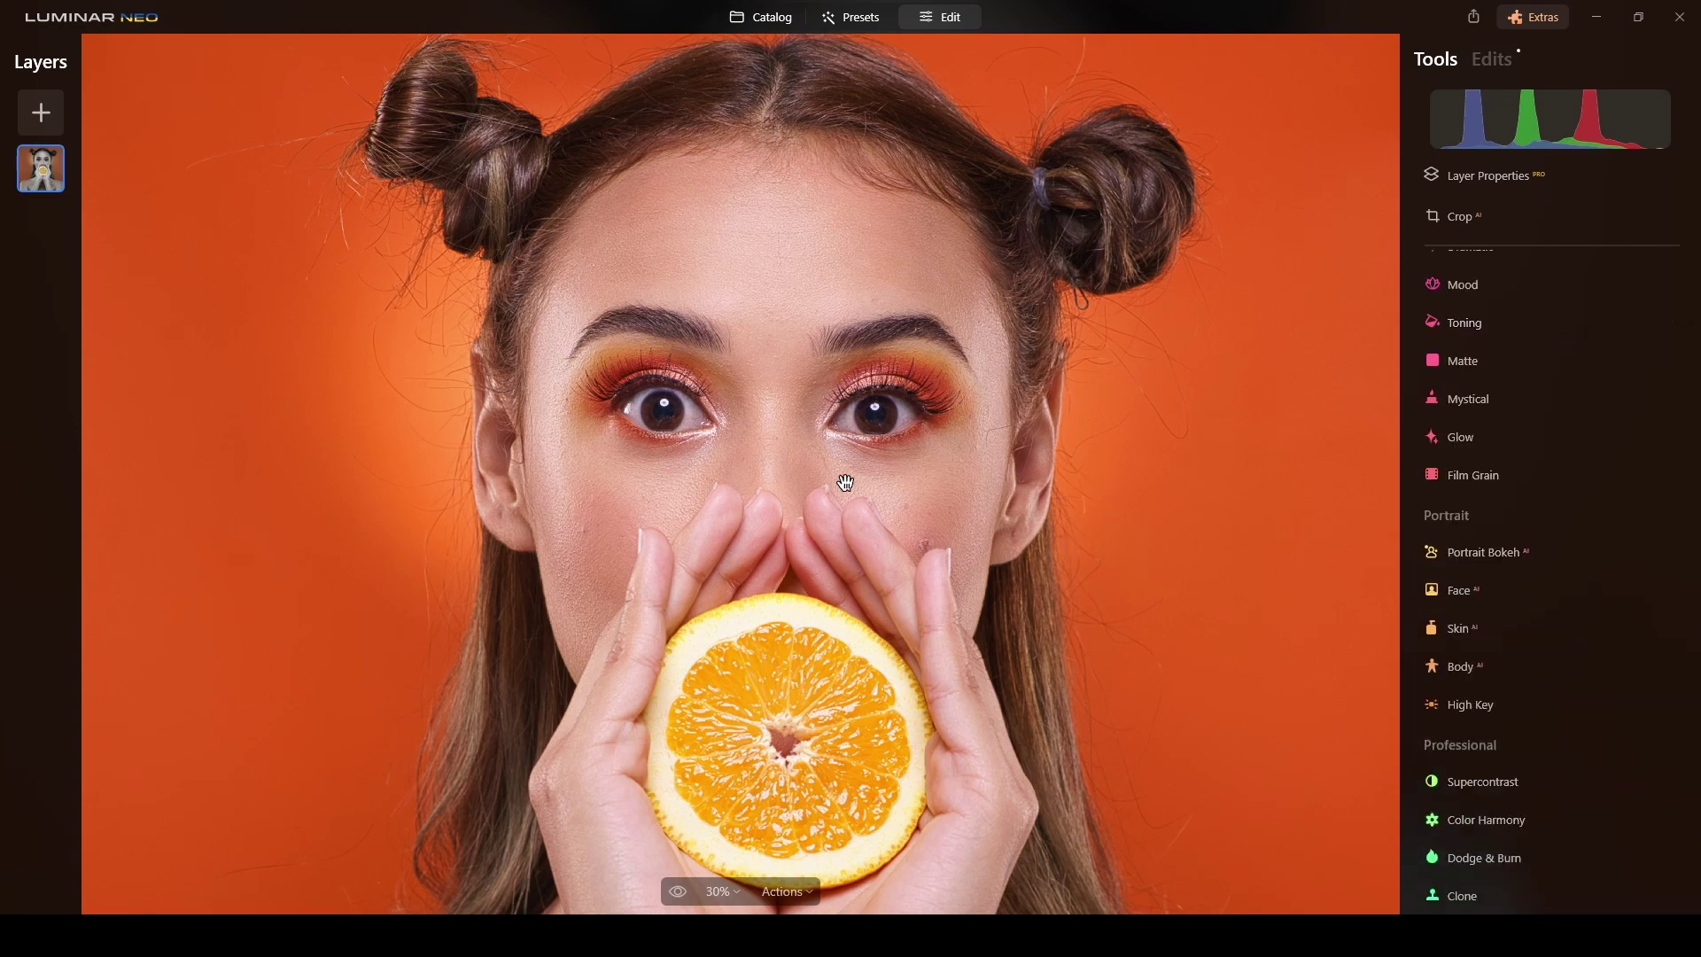
Set Details to Small Details 13, Medium Details -31 and Sharpen 12
{"action": "scroll", "coordinate": [842, 483], "scroll_direction": "up", "scroll_amount": 2}
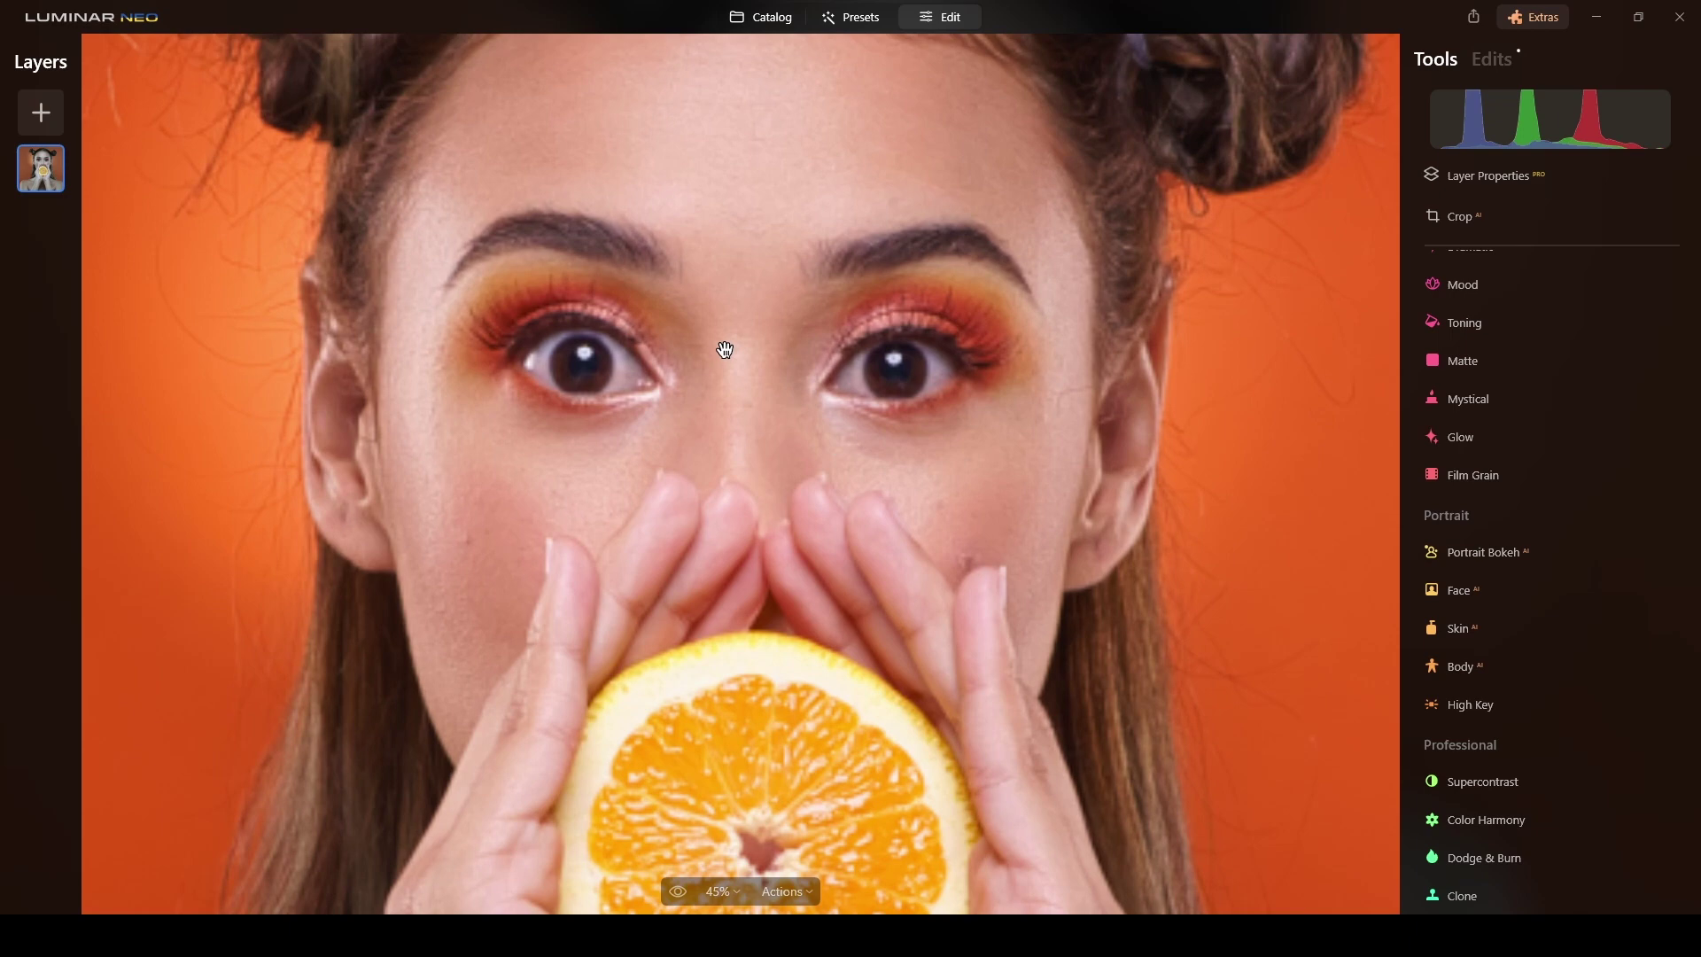
{"action": "left_click_drag", "start_coordinate": [725, 350], "coordinate": [767, 455]}
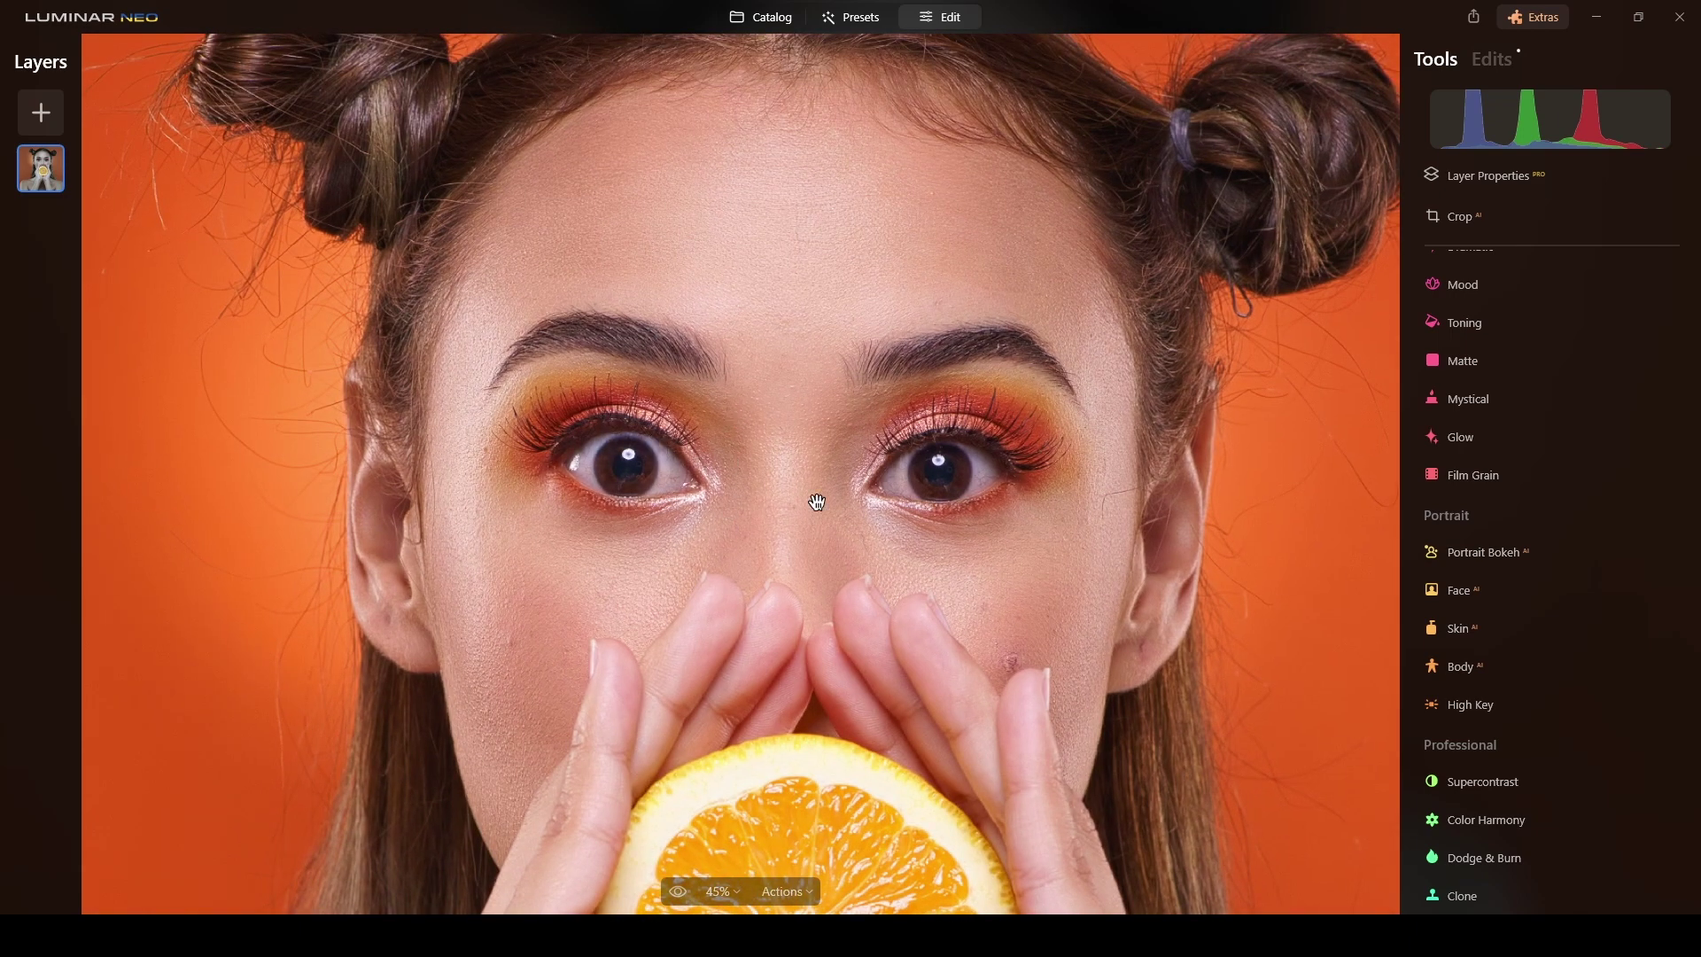
{"action": "scroll", "coordinate": [1529, 507], "scroll_direction": "up", "scroll_amount": 3}
{"action": "scroll", "coordinate": [1530, 513], "scroll_direction": "up", "scroll_amount": 2}
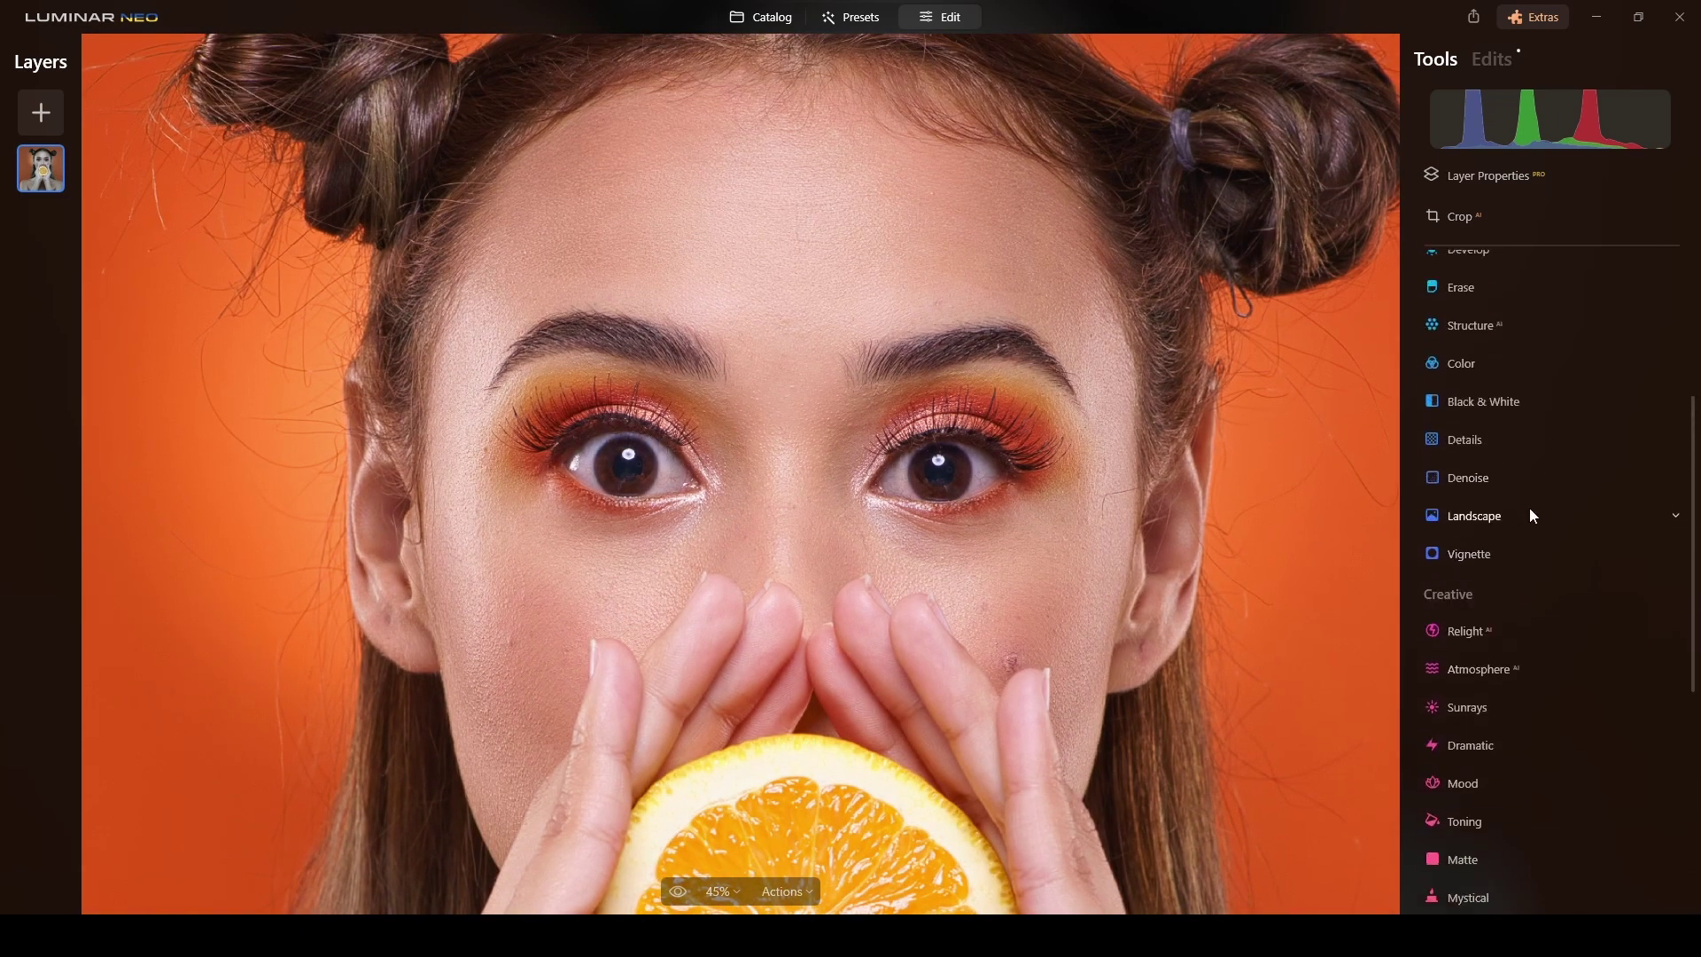
{"action": "left_click", "coordinate": [1456, 470]}
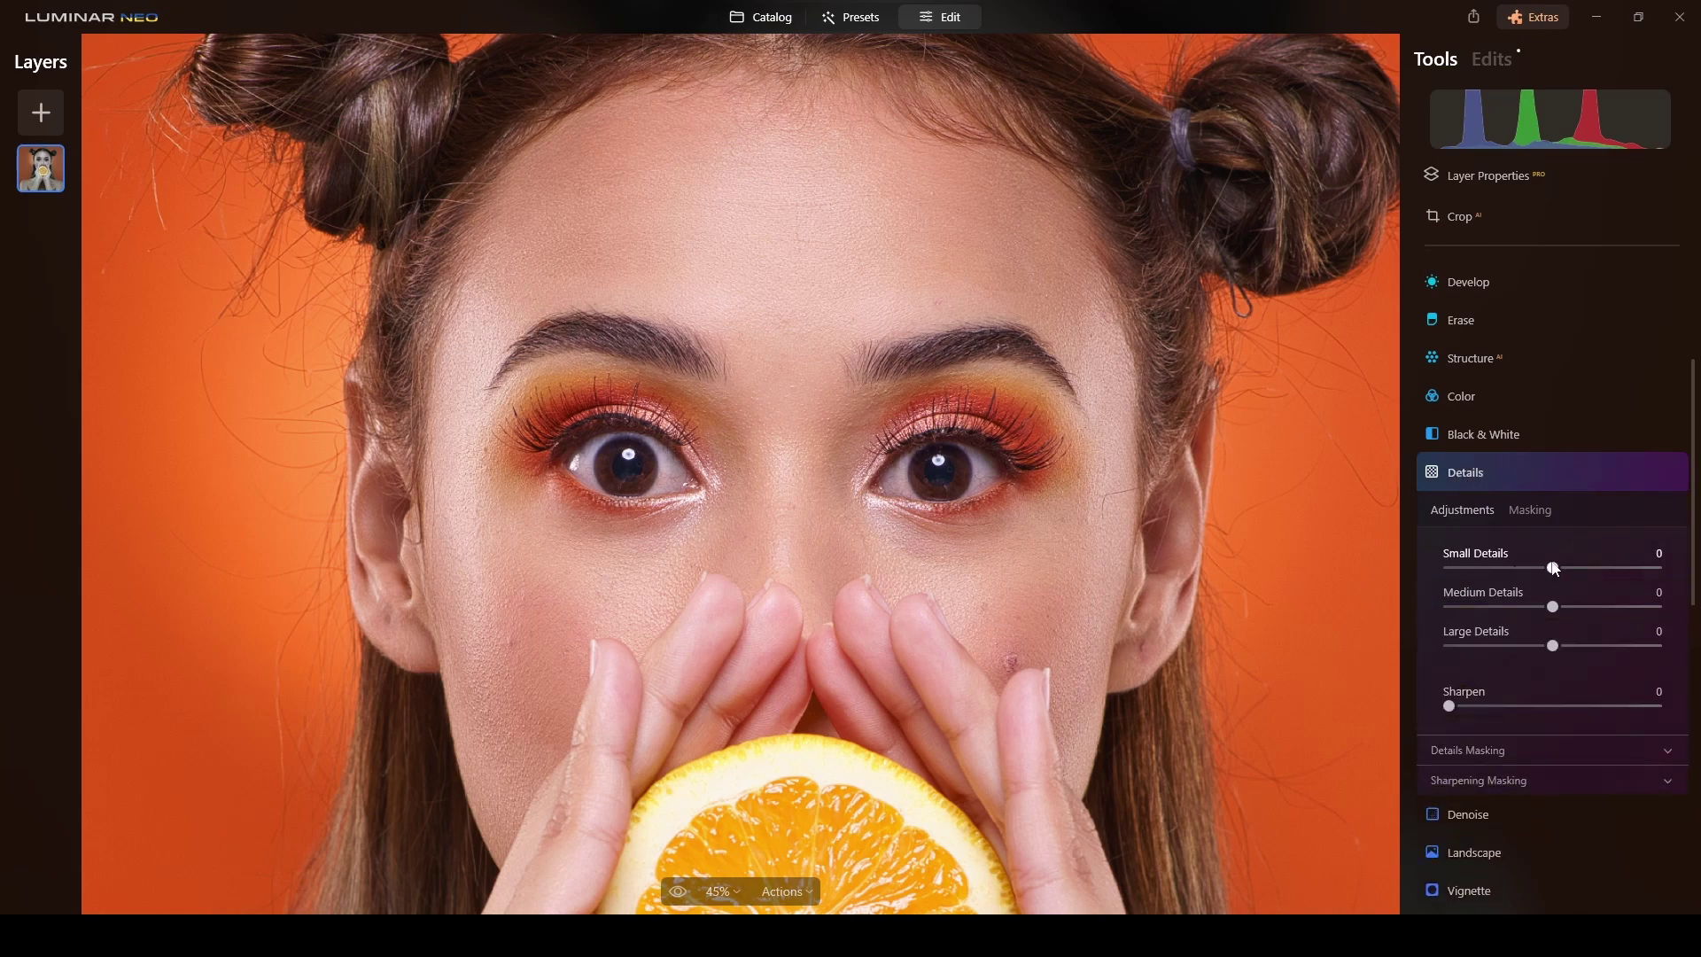
{"action": "left_click_drag", "start_coordinate": [1552, 566], "coordinate": [1570, 571]}
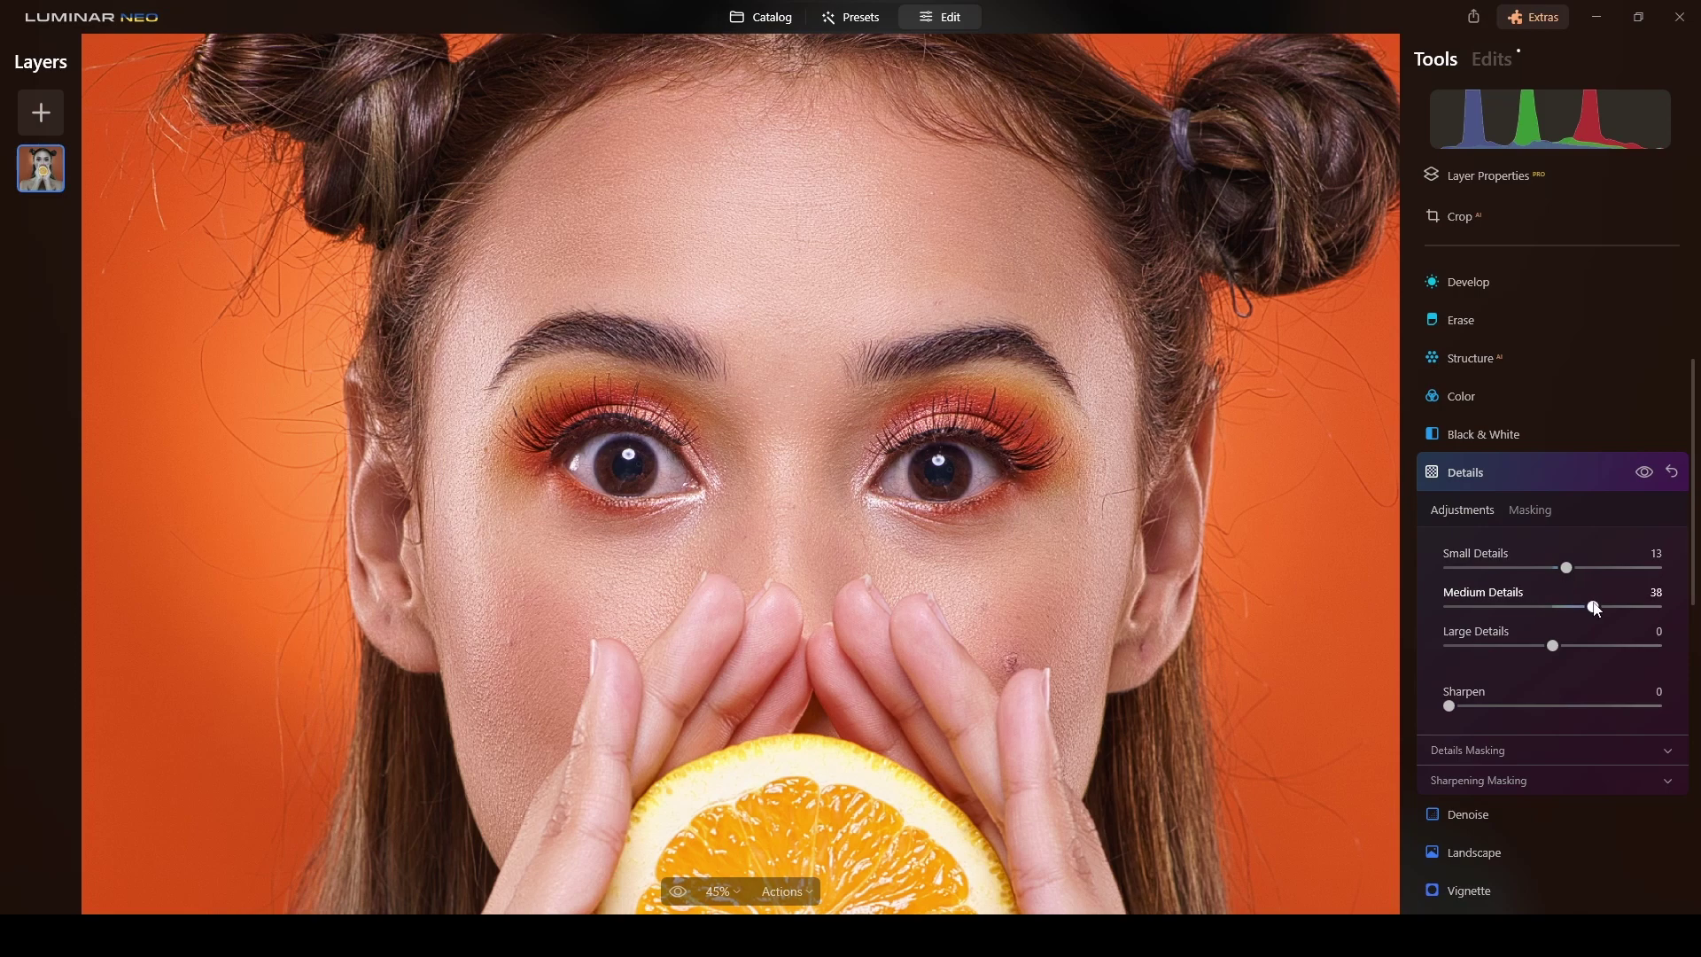
{"action": "left_click_drag", "start_coordinate": [1596, 609], "coordinate": [1520, 614]}
{"action": "left_click_drag", "start_coordinate": [1455, 706], "coordinate": [1481, 707]}
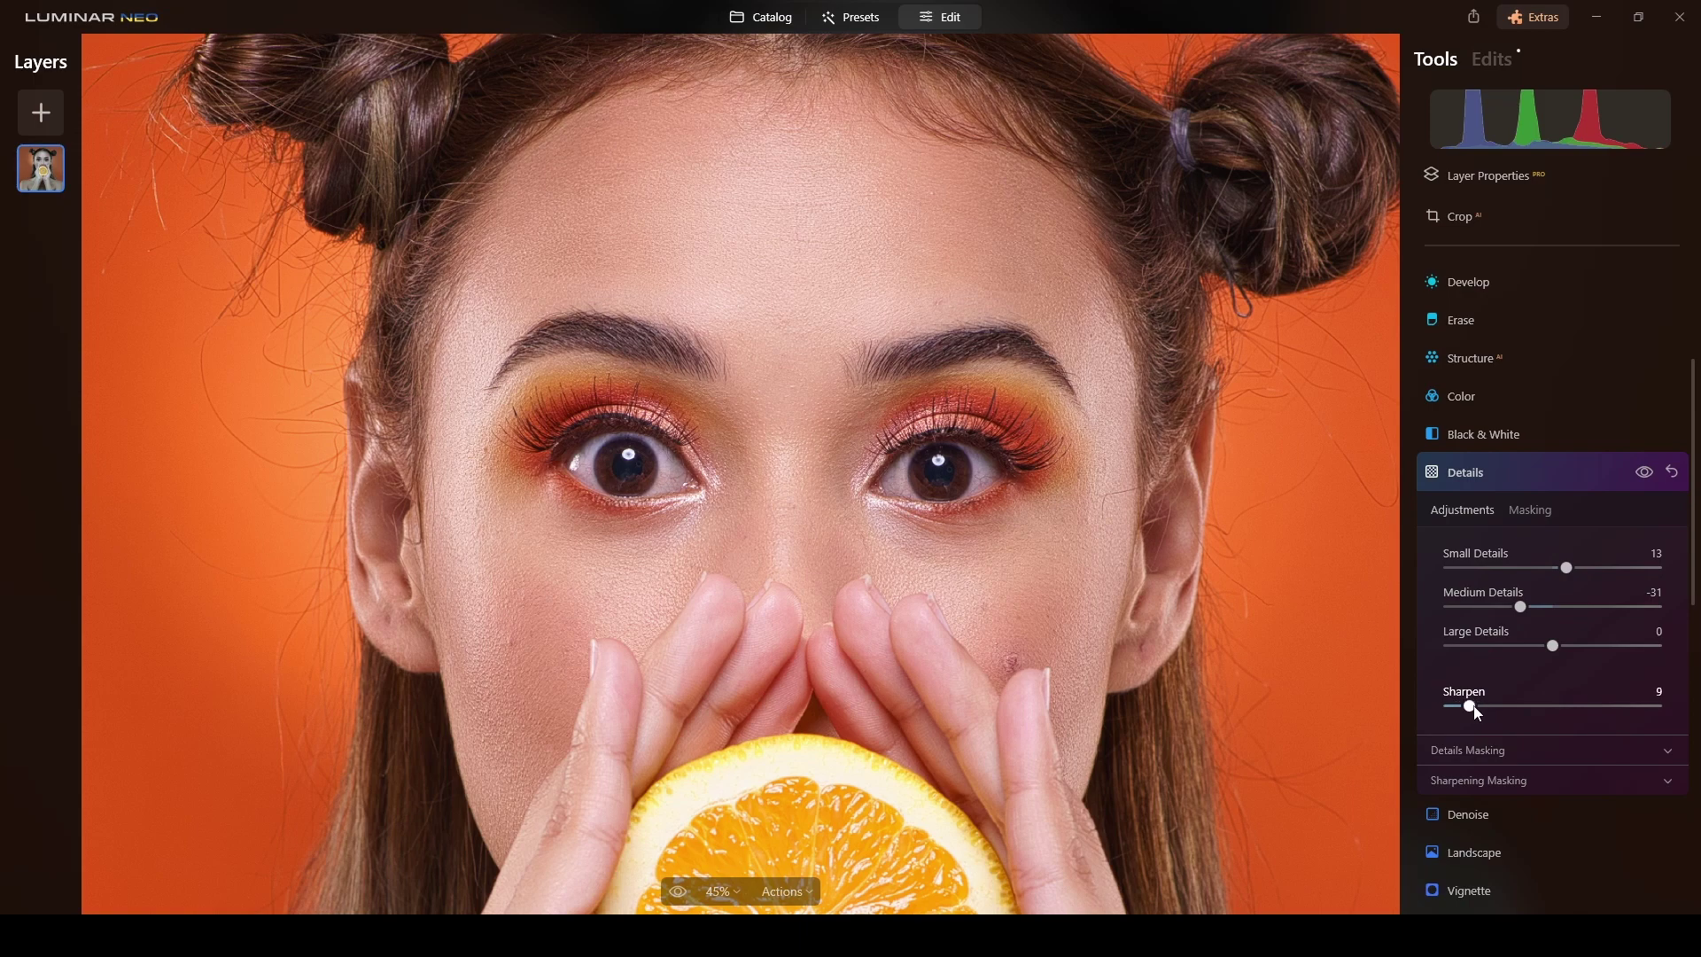
{"action": "left_click_drag", "start_coordinate": [1481, 705], "coordinate": [1476, 714]}
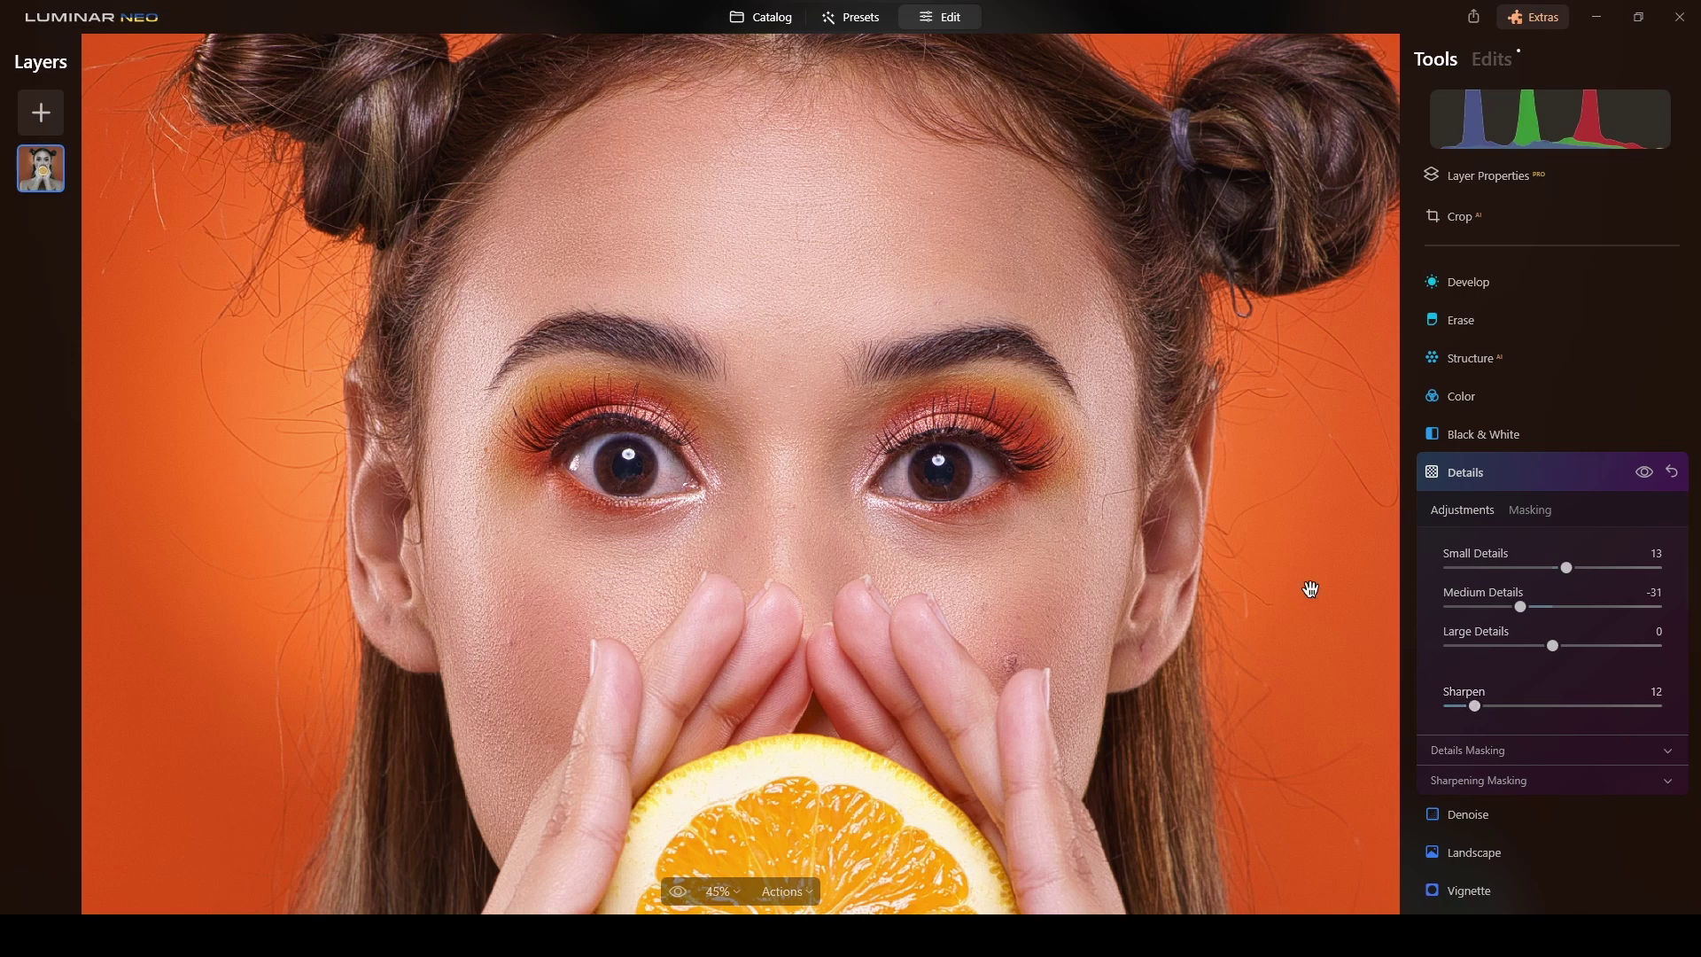
{"action": "scroll", "coordinate": [1046, 454], "scroll_direction": "down", "scroll_amount": 3}
{"action": "scroll", "coordinate": [1046, 453], "scroll_direction": "down", "scroll_amount": 2}
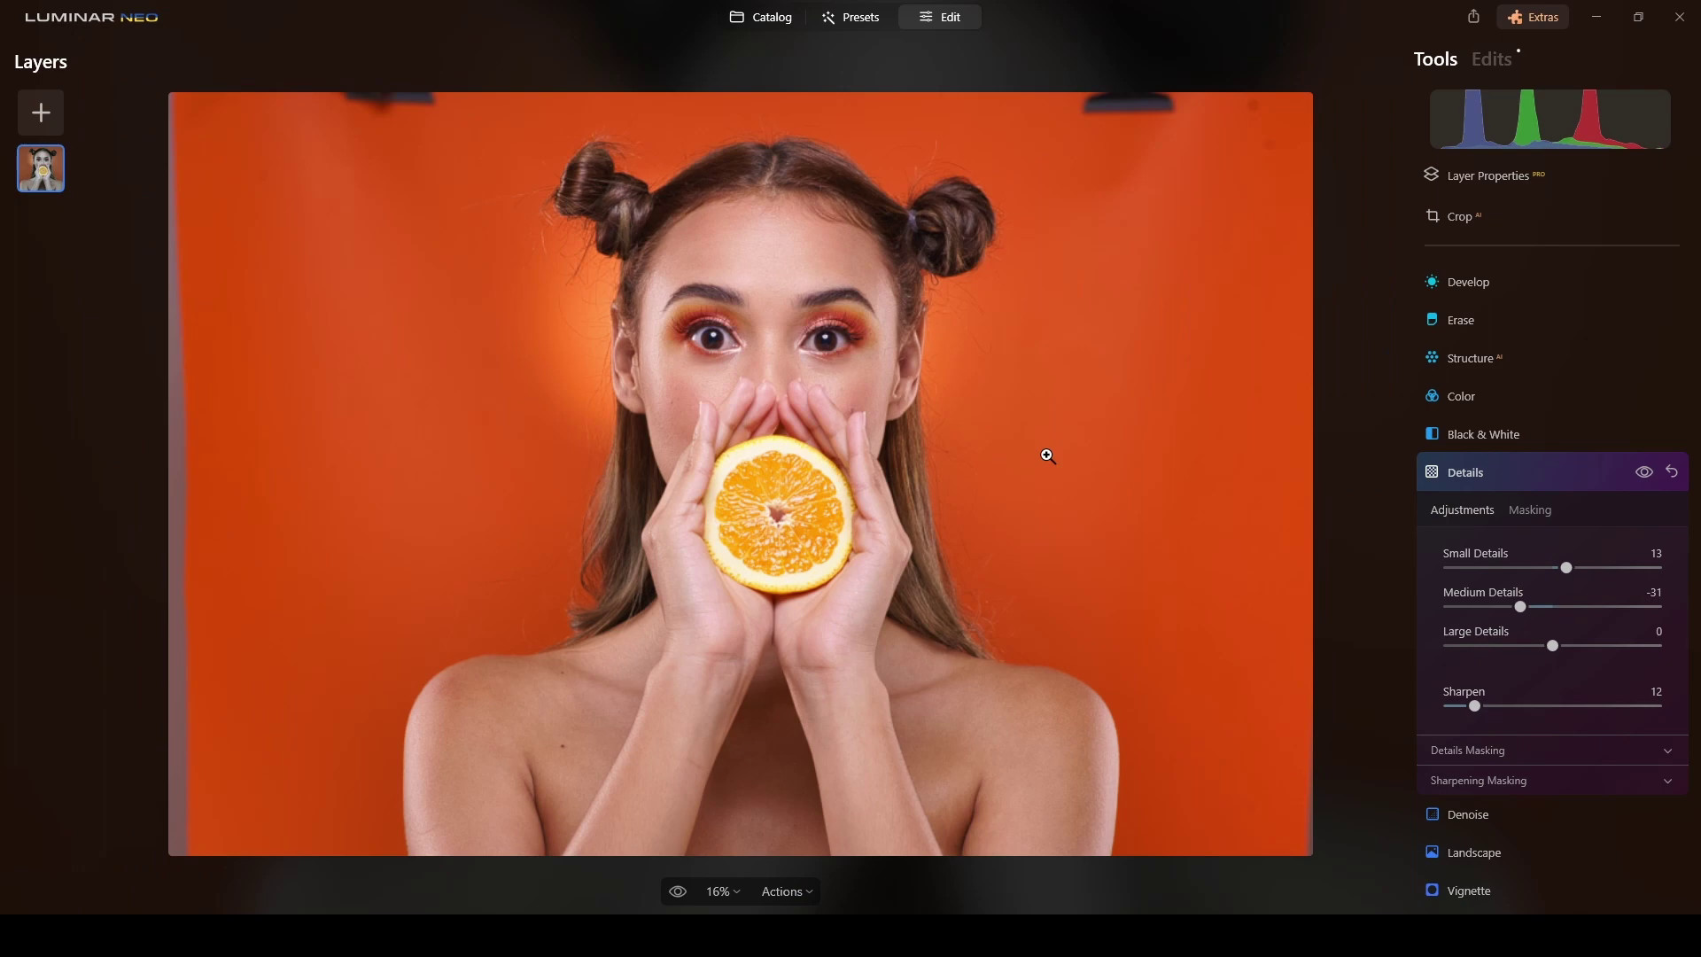
{"action": "scroll", "coordinate": [1046, 456], "scroll_direction": "up", "scroll_amount": 1}
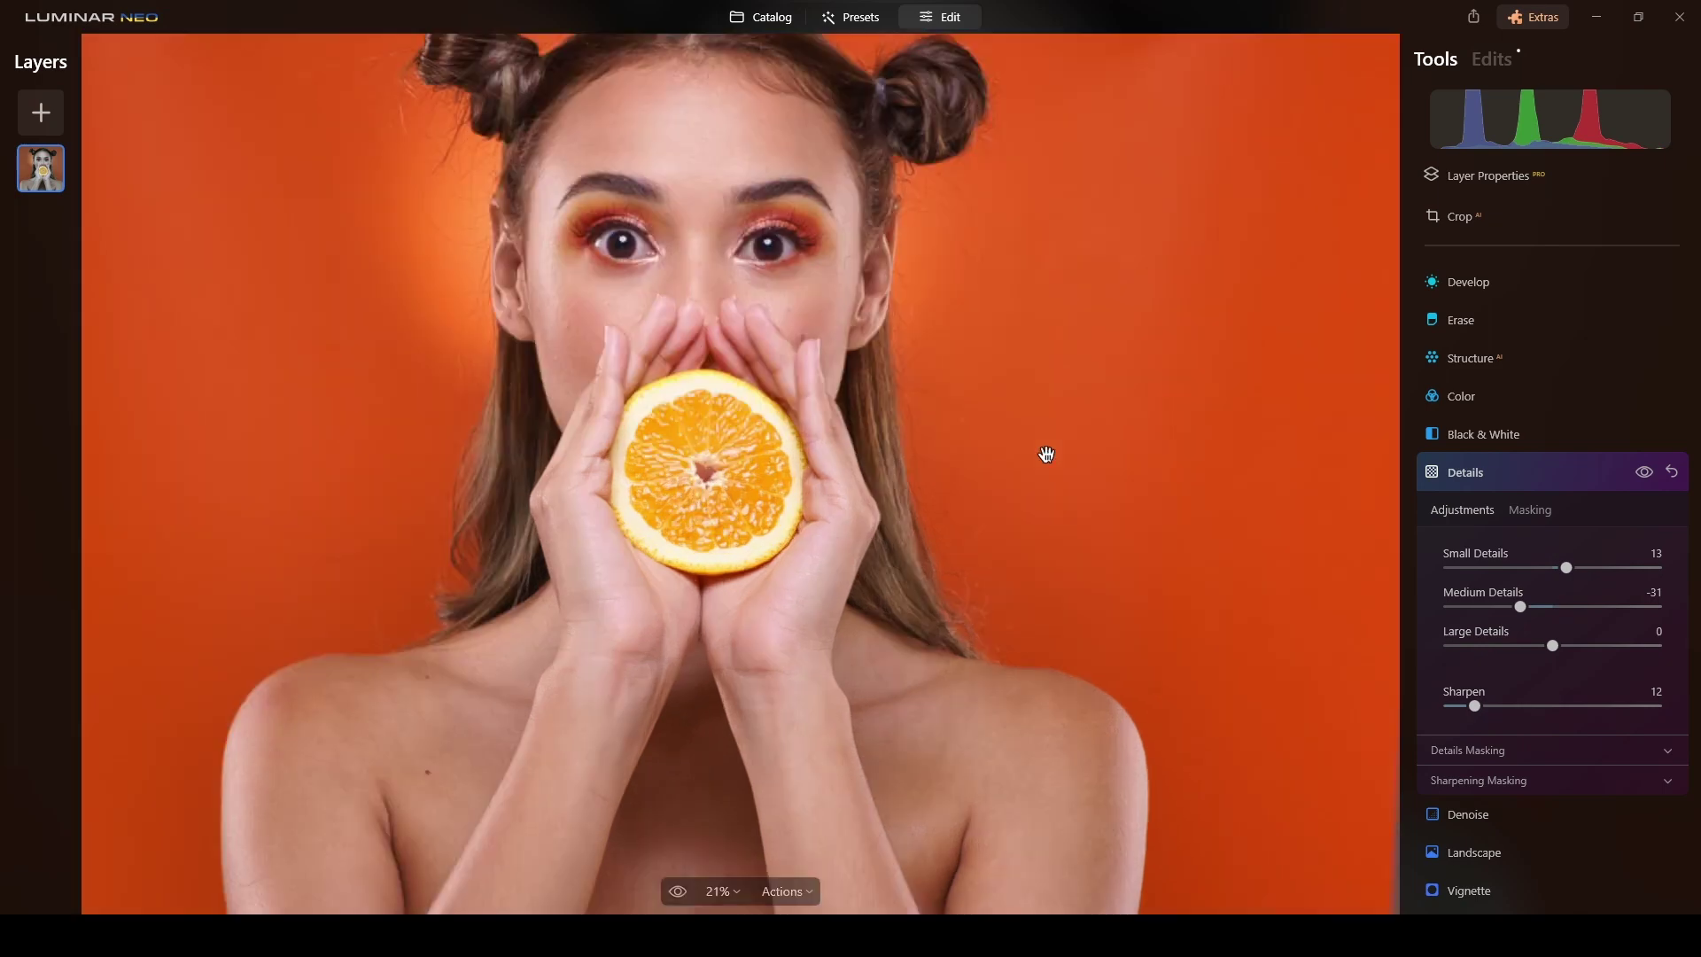
Collapse Details and zoom out to 16% to see the full portrait
{"action": "left_click", "coordinate": [1559, 472]}
{"action": "scroll", "coordinate": [930, 463], "scroll_direction": "down", "scroll_amount": 1}
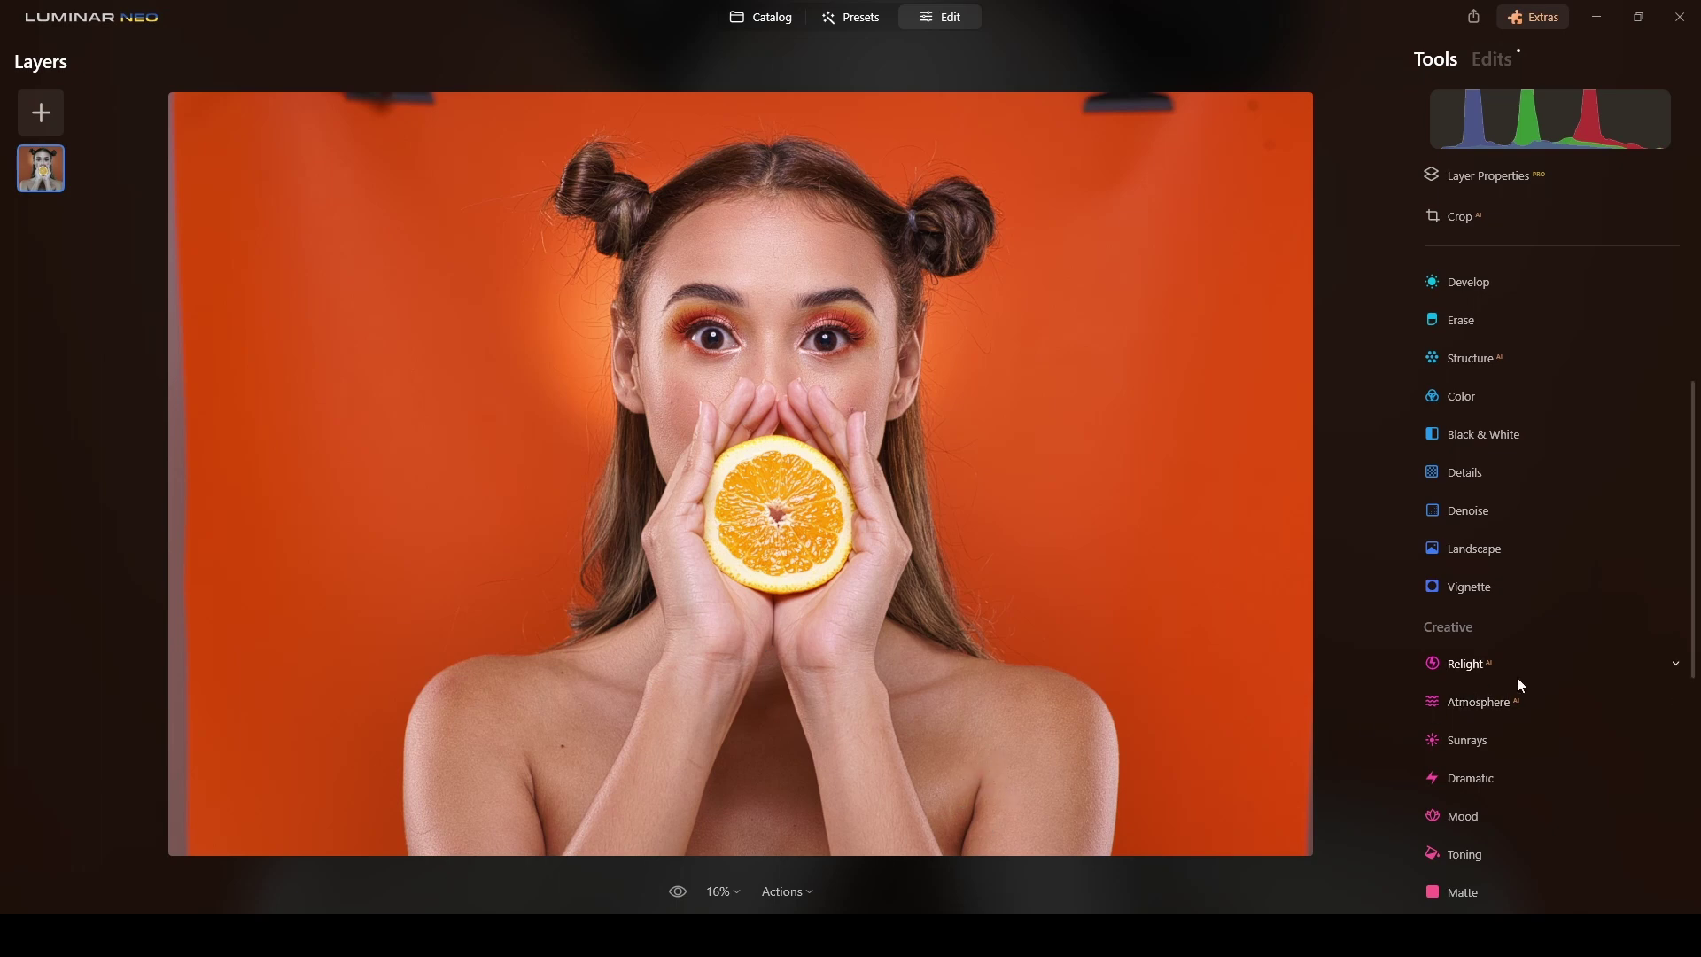
Switch the Glow tool from Soft Focus to Glow style at Amount 50
{"action": "scroll", "coordinate": [1516, 677], "scroll_direction": "down", "scroll_amount": 3}
{"action": "scroll", "coordinate": [1521, 688], "scroll_direction": "down", "scroll_amount": 2}
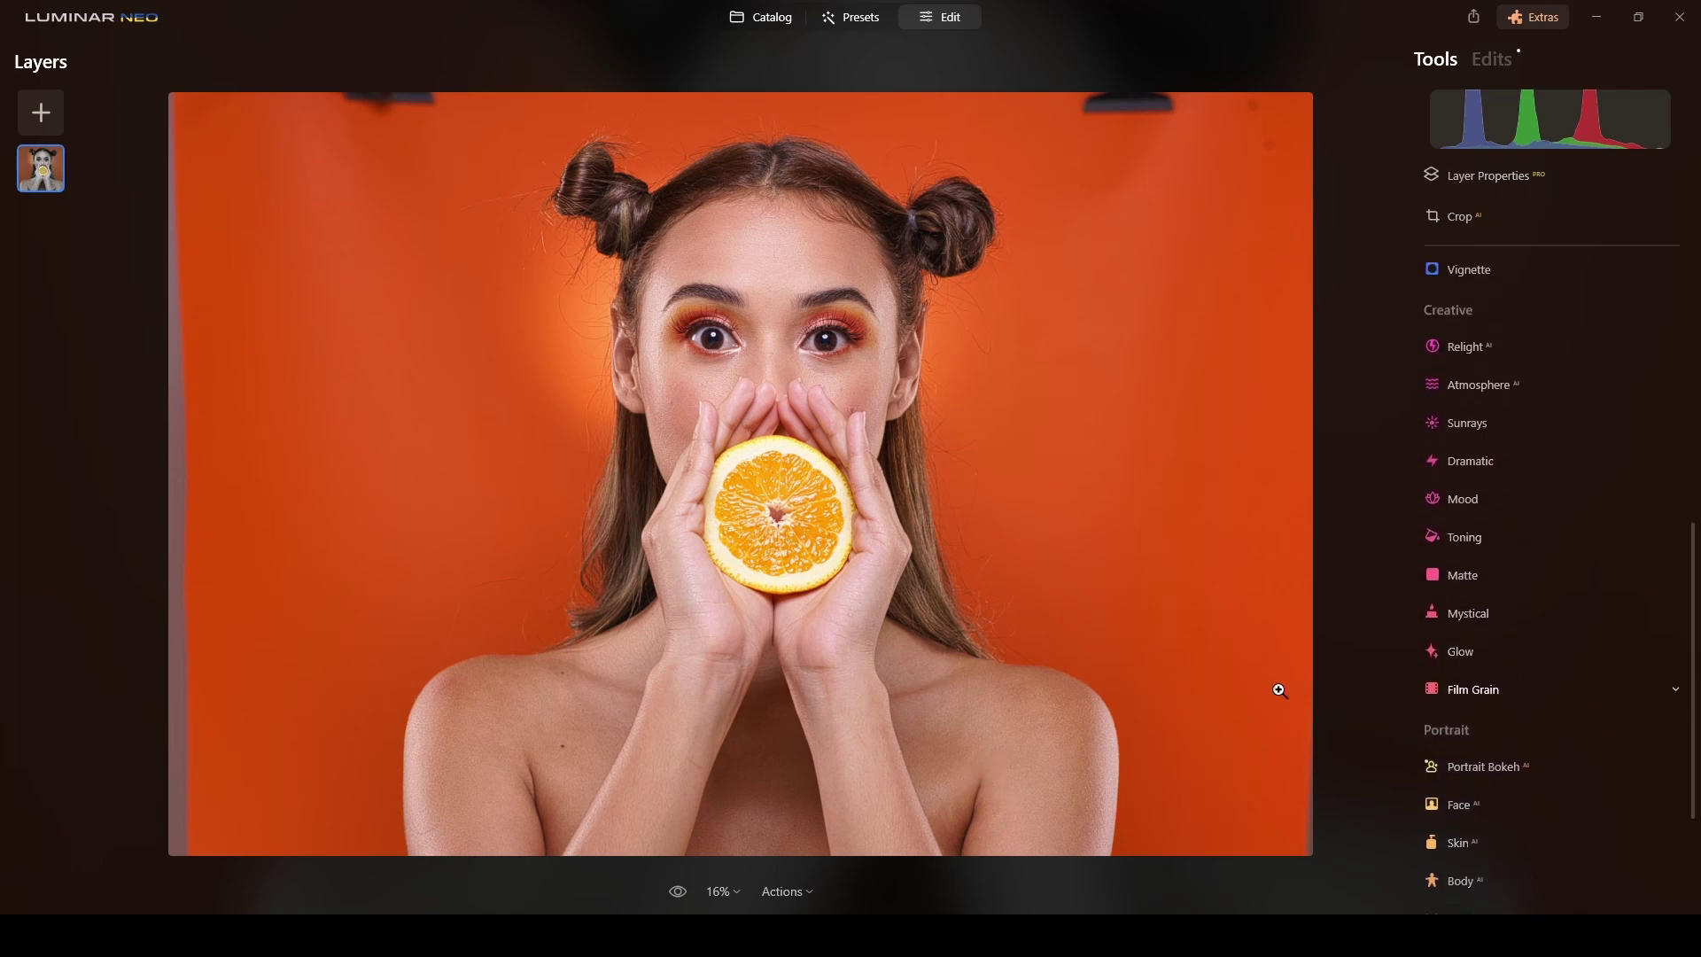
{"action": "left_click", "coordinate": [1477, 652]}
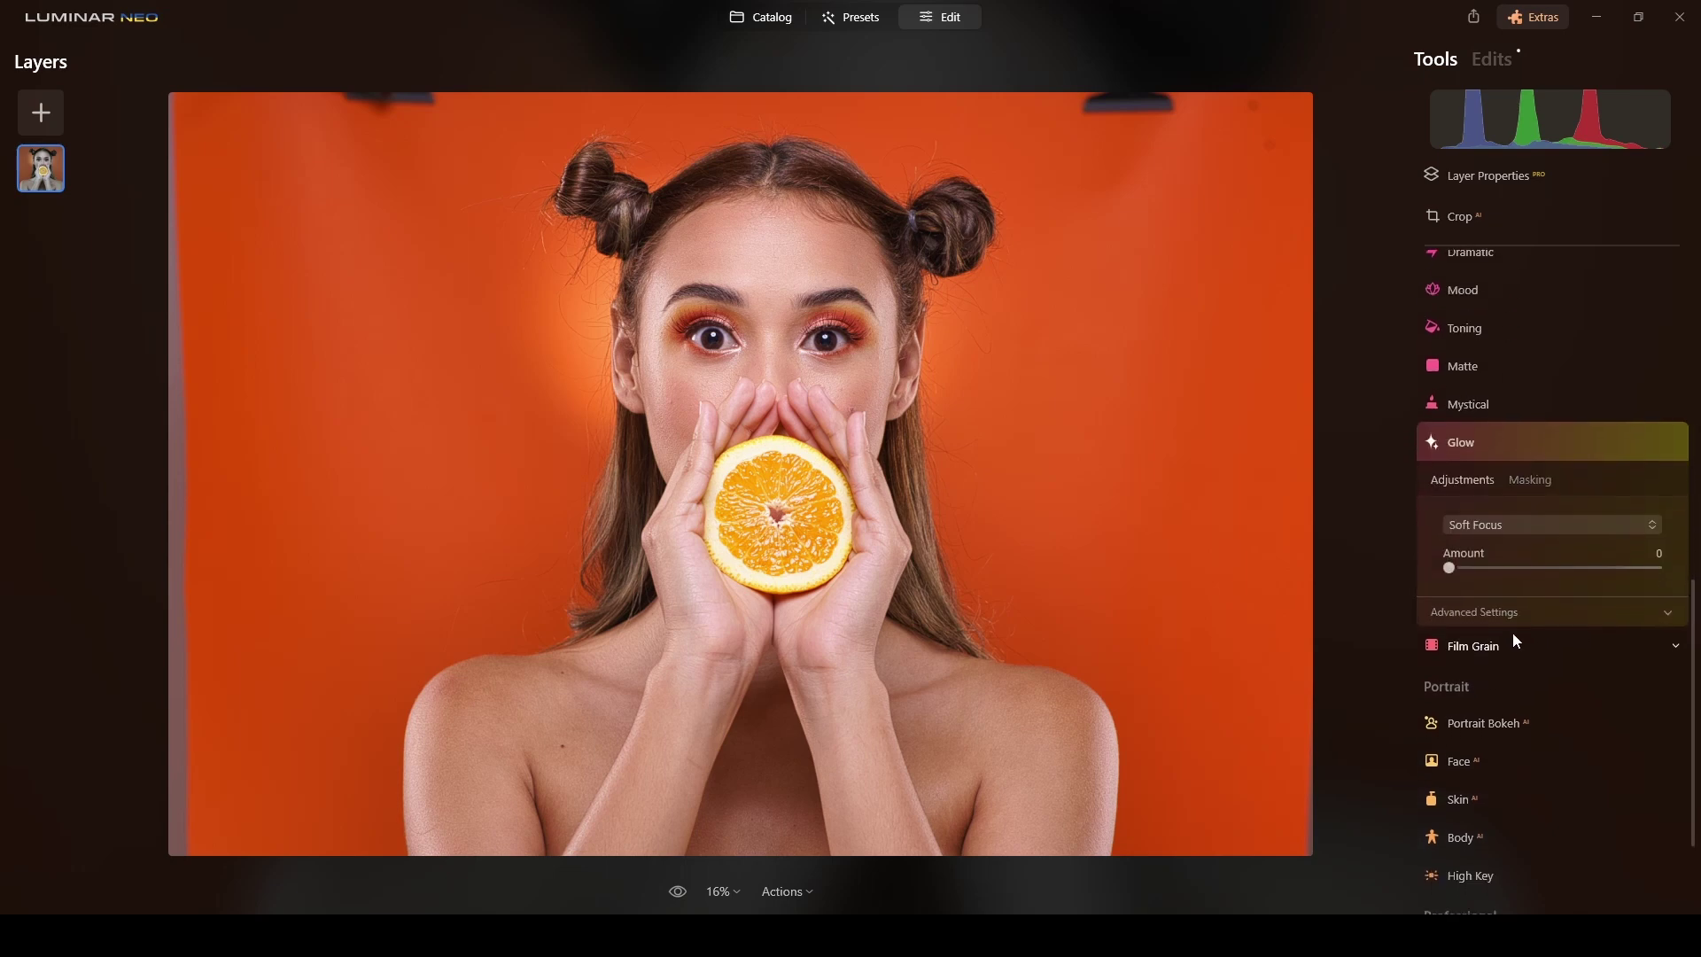
{"action": "left_click", "coordinate": [1516, 519]}
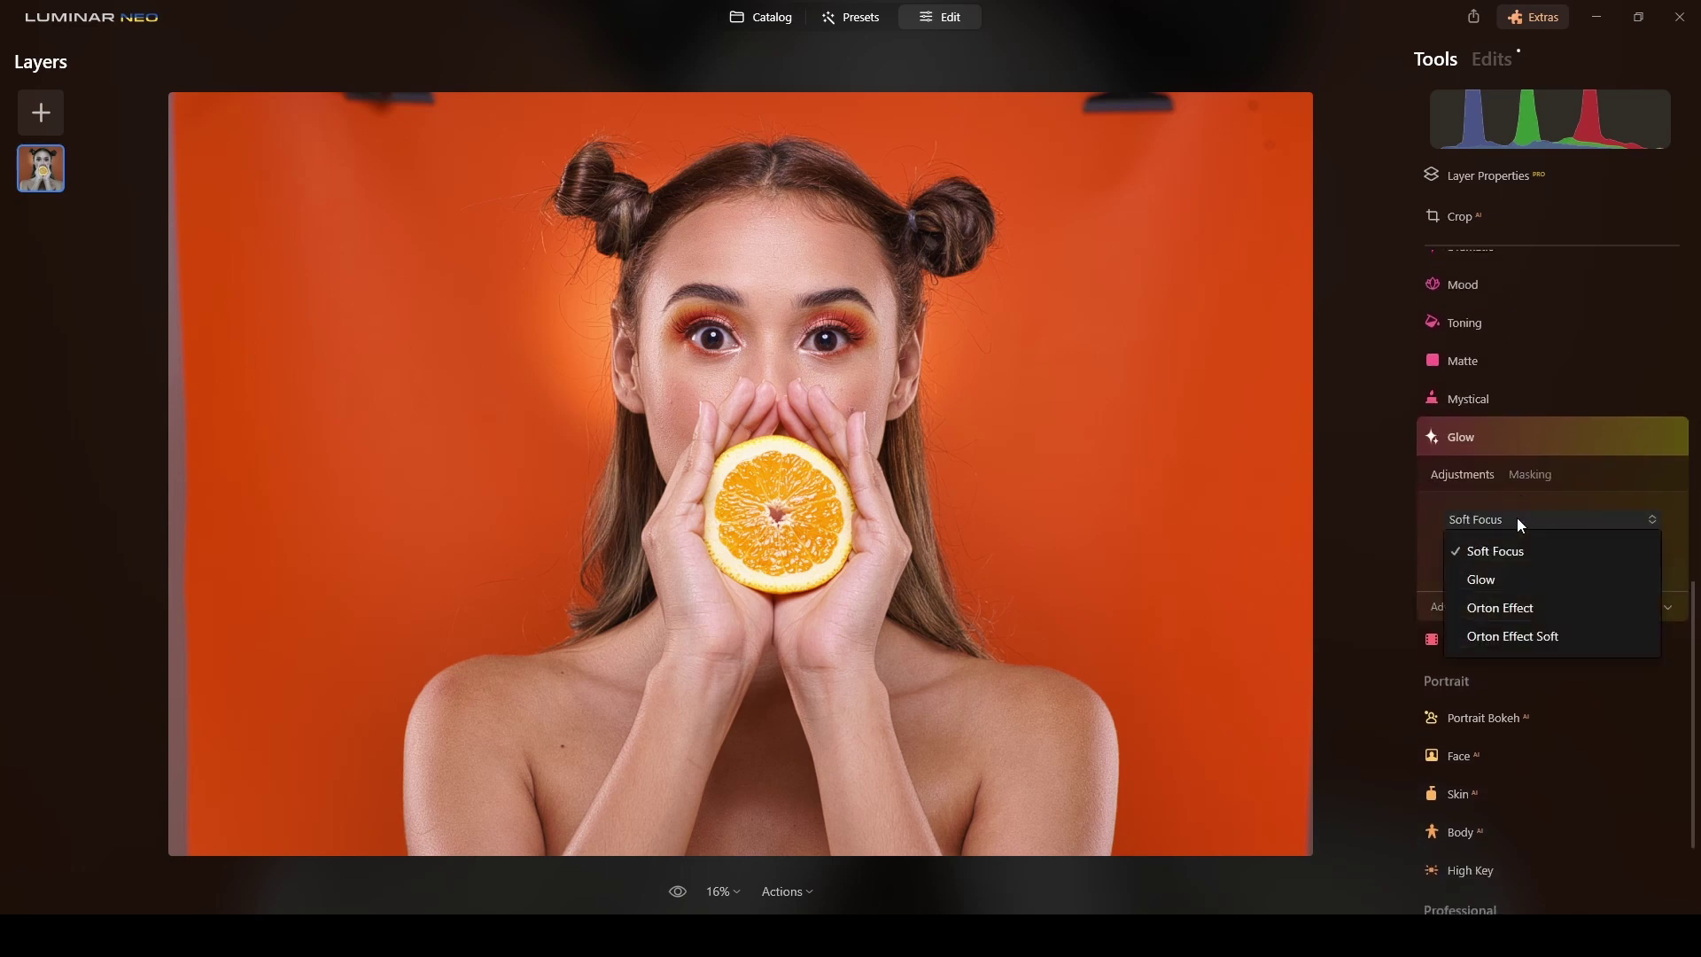
{"action": "left_click", "coordinate": [1500, 577]}
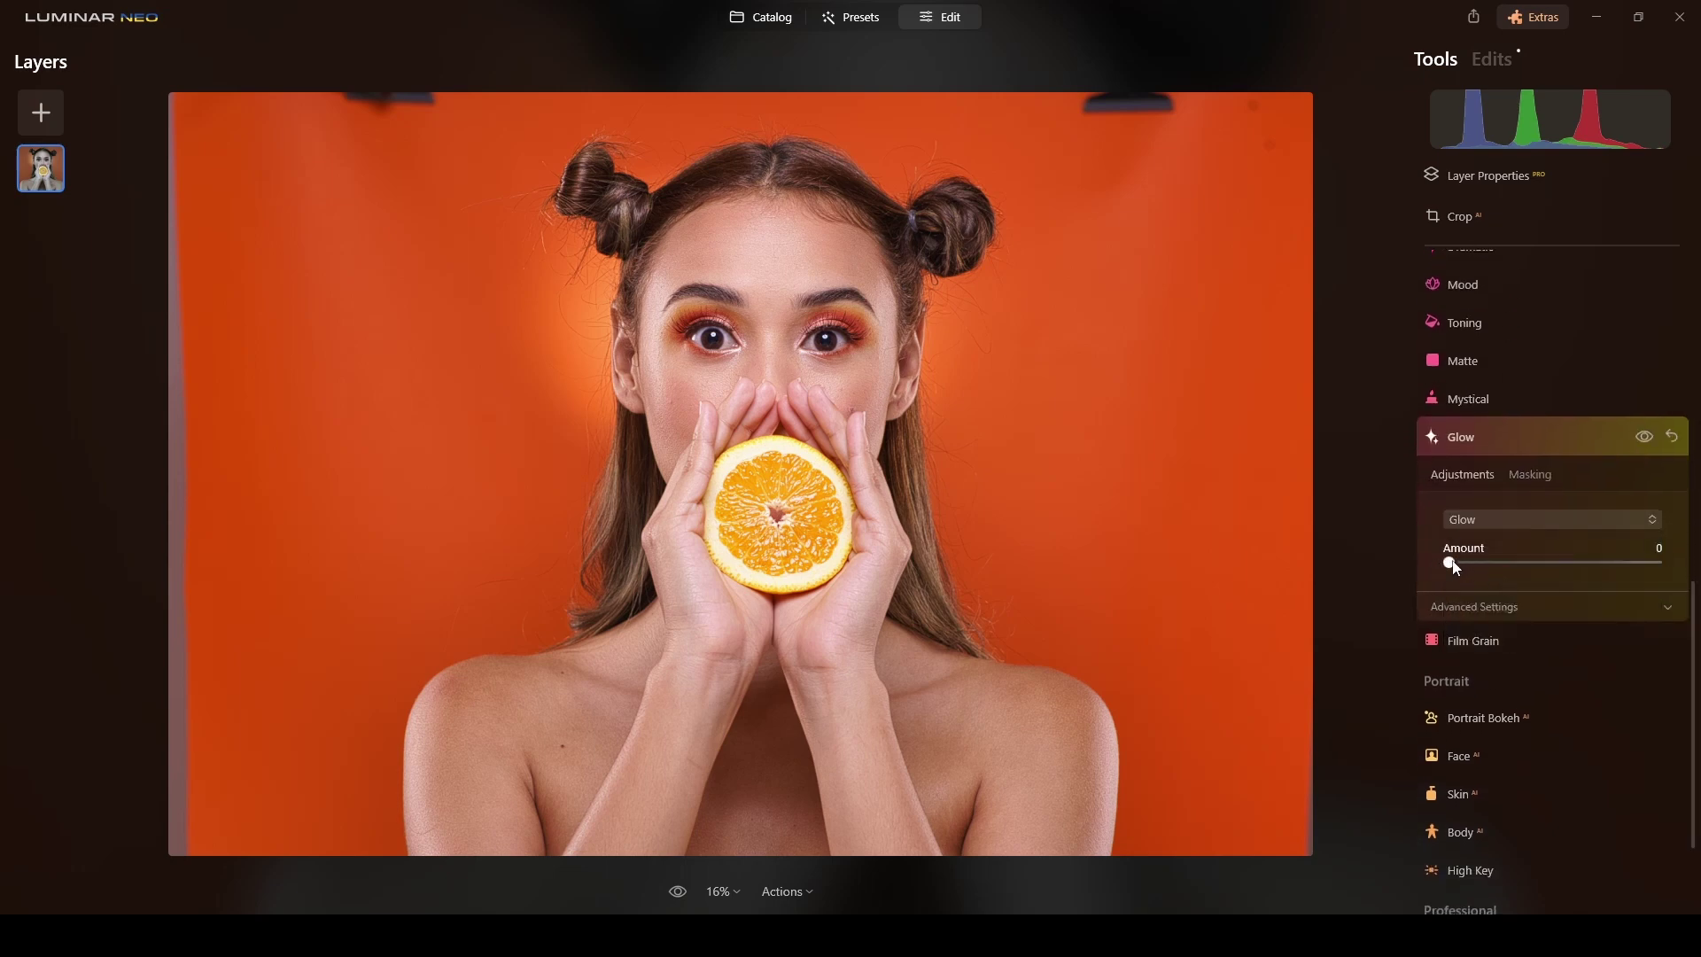
{"action": "left_click_drag", "start_coordinate": [1453, 565], "coordinate": [1557, 567]}
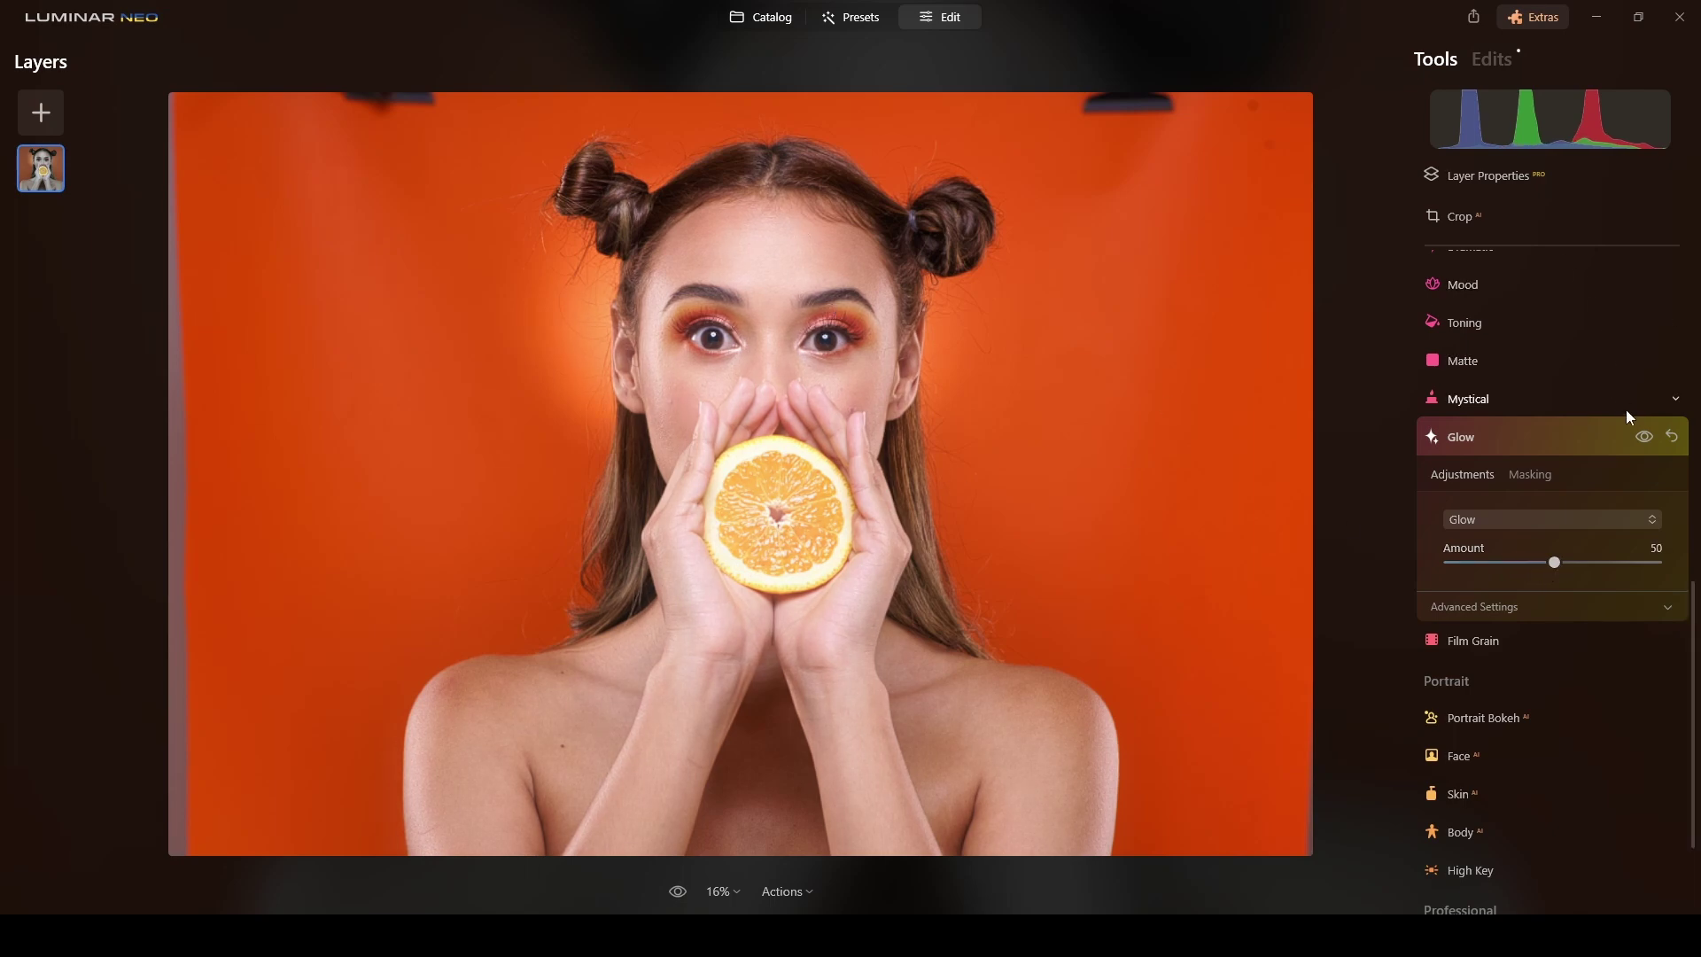
Toggle Glow off and on to compare, leaving it enabled
{"action": "left_click", "coordinate": [1645, 437]}
{"action": "left_click", "coordinate": [1645, 437]}
{"action": "left_click", "coordinate": [1646, 440]}
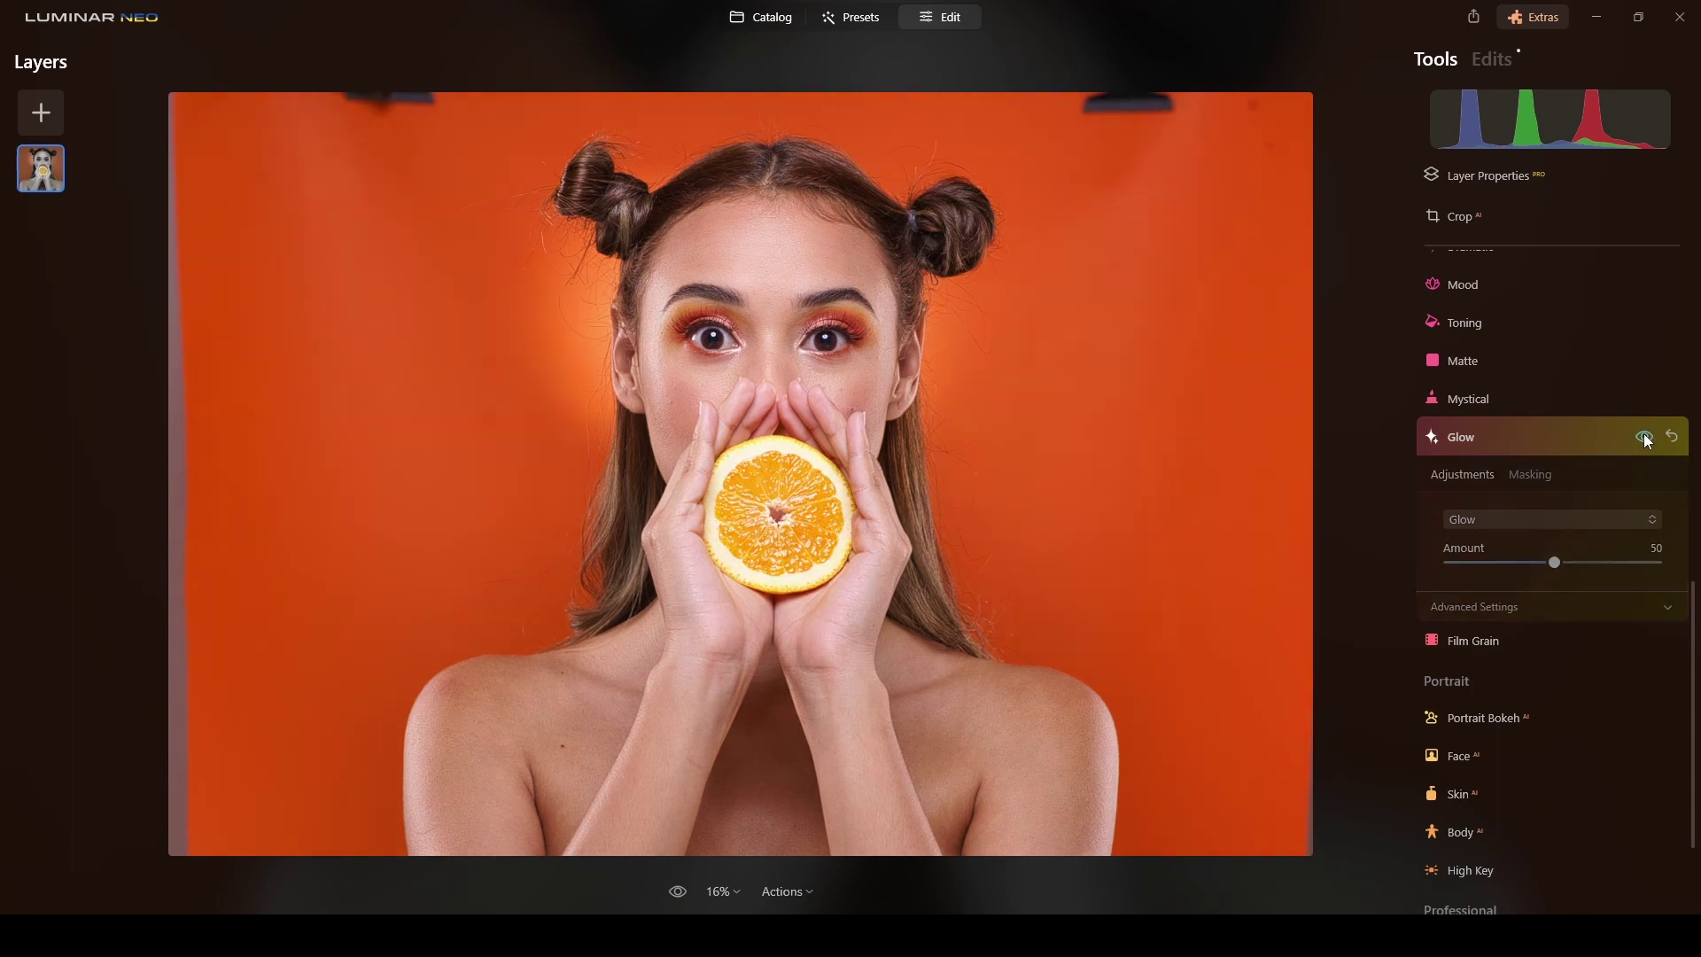
{"action": "left_click", "coordinate": [1646, 439]}
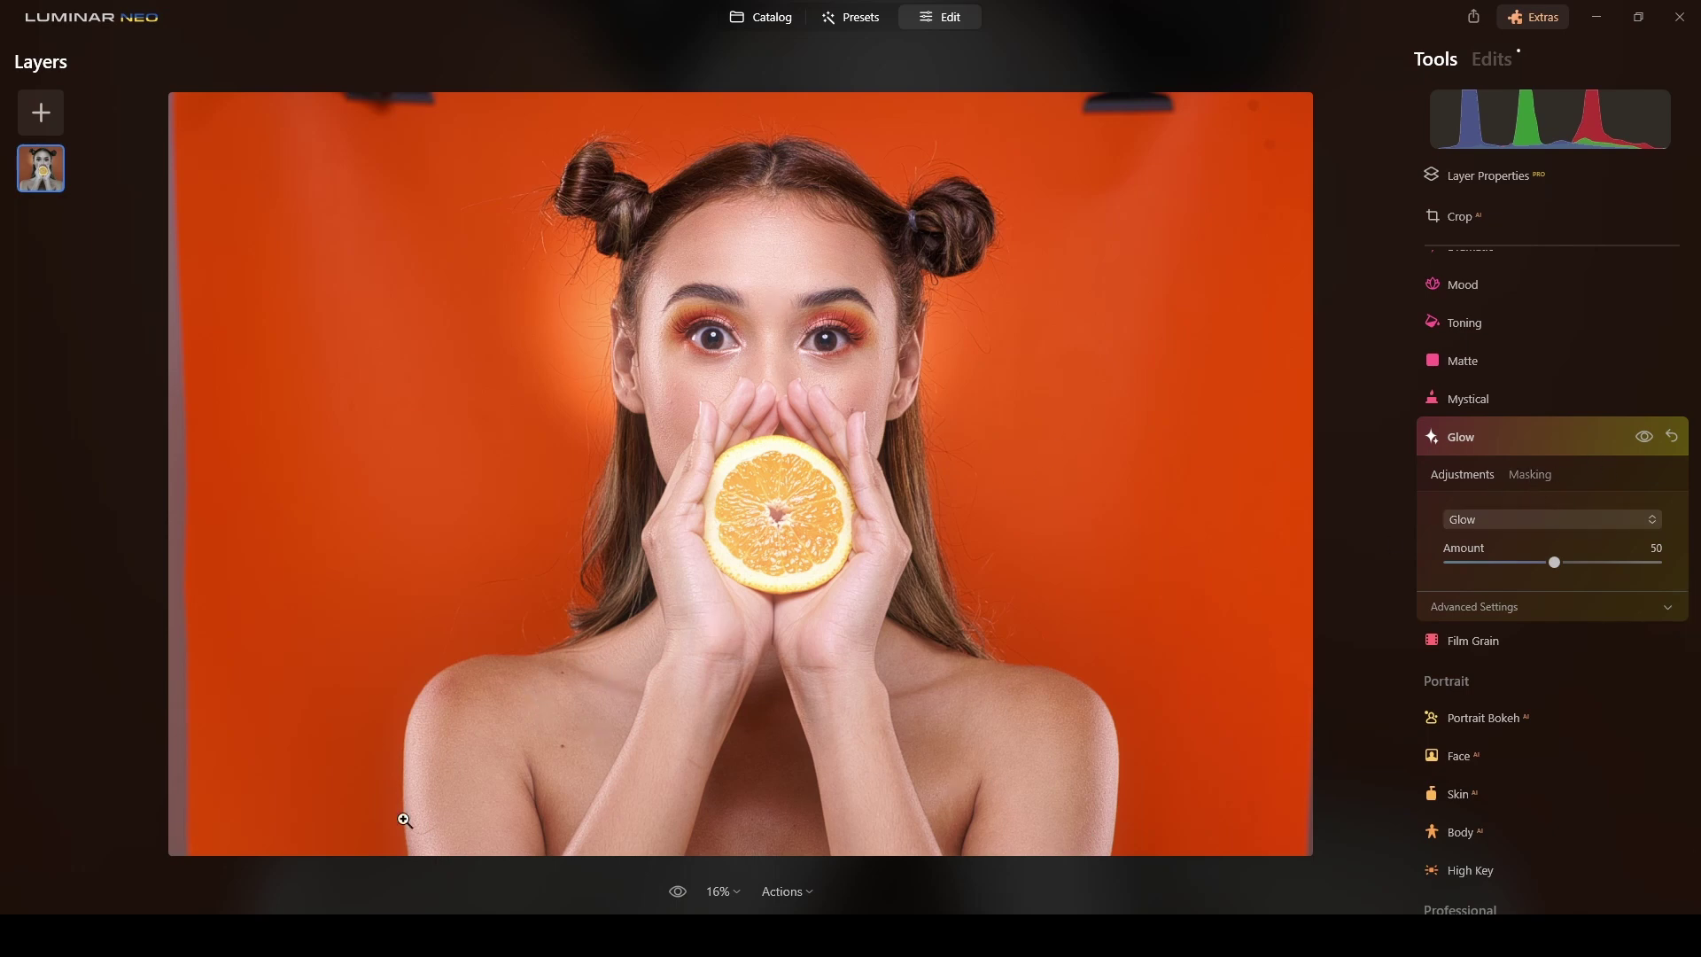
Brush-mask Glow onto the shoulder and chest, then lower its Amount to 41
{"action": "left_click", "coordinate": [1534, 476]}
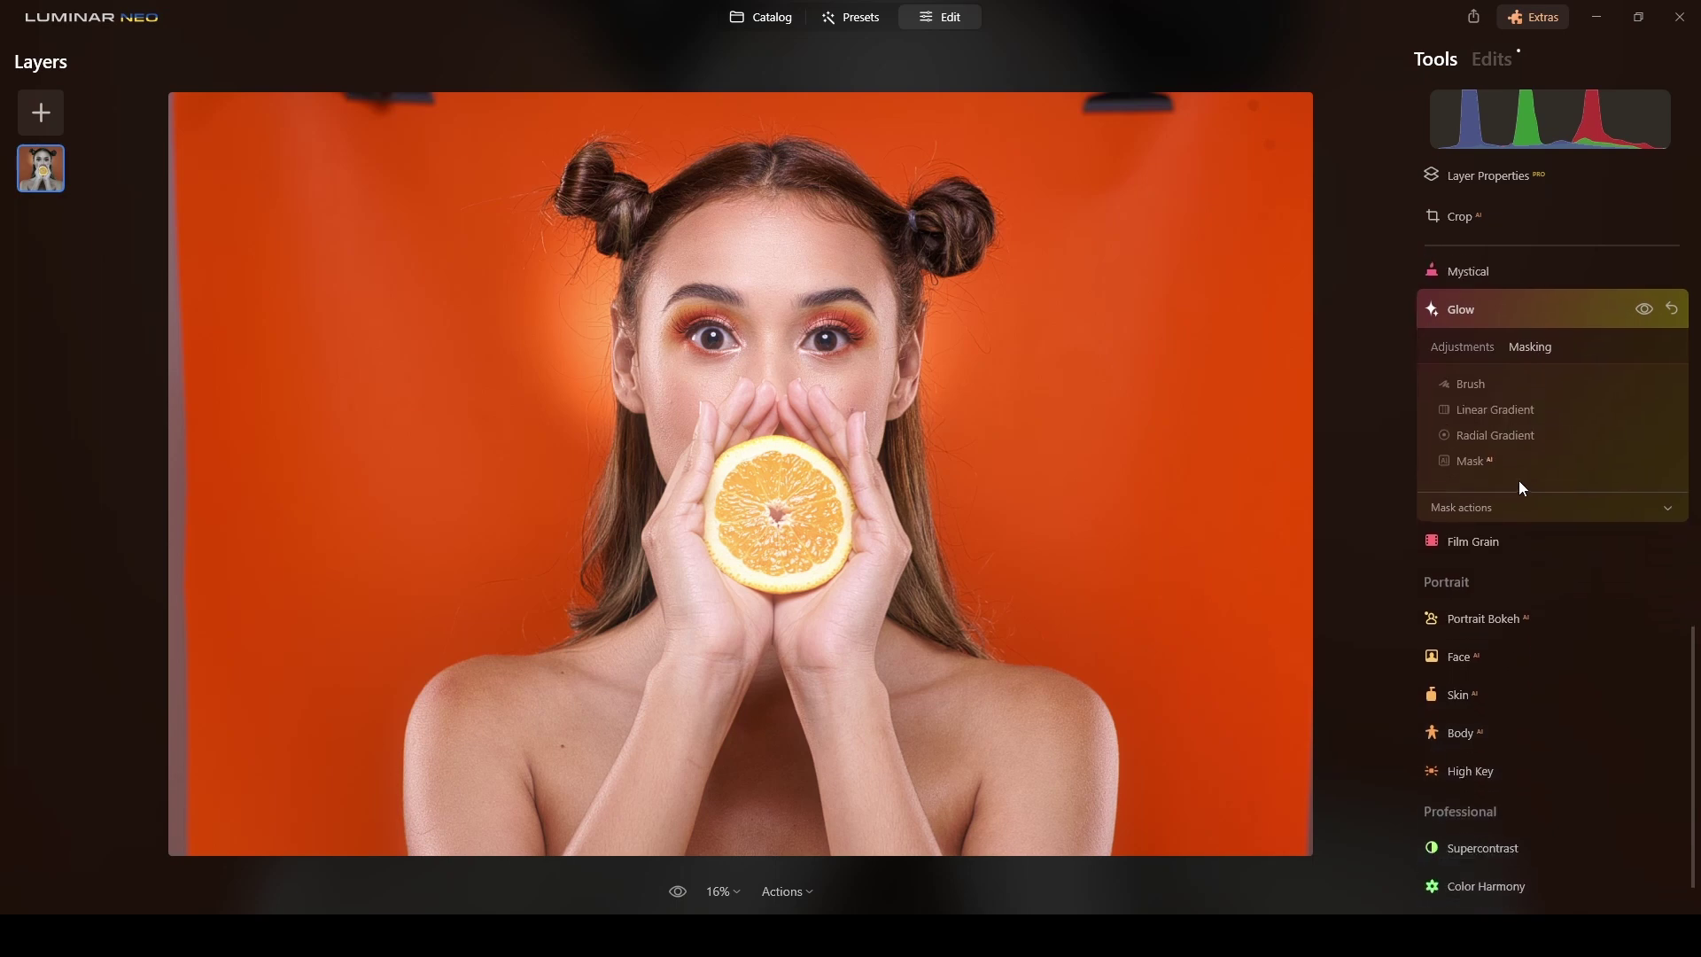
{"action": "left_click", "coordinate": [1460, 381]}
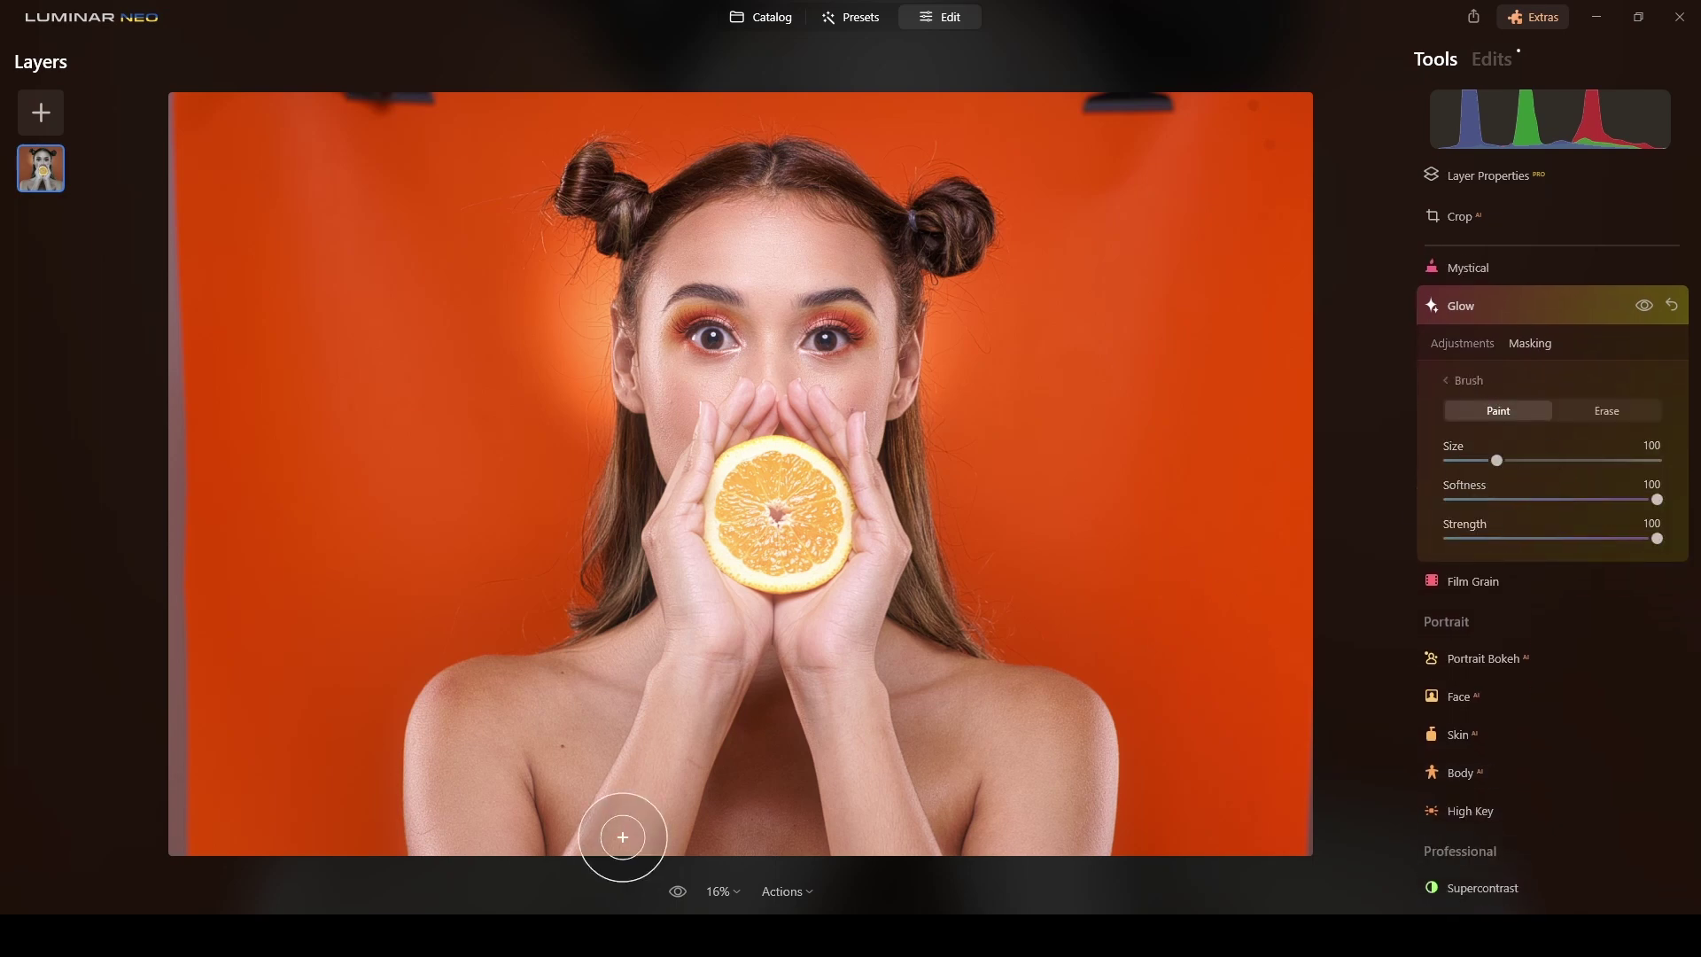
{"action": "mouse_move", "coordinate": [588, 721]}
{"action": "left_mouse_down"}
{"action": "mouse_move", "coordinate": [489, 834]}
{"action": "mouse_move", "coordinate": [463, 787]}
{"action": "mouse_move", "coordinate": [451, 834]}
{"action": "mouse_move", "coordinate": [455, 728]}
{"action": "mouse_move", "coordinate": [638, 666]}
{"action": "mouse_move", "coordinate": [540, 841]}
{"action": "mouse_move", "coordinate": [473, 807]}
{"action": "mouse_move", "coordinate": [578, 787]}
{"action": "mouse_move", "coordinate": [720, 667]}
{"action": "mouse_move", "coordinate": [613, 862]}
{"action": "mouse_move", "coordinate": [732, 726]}
{"action": "mouse_move", "coordinate": [736, 829]}
{"action": "mouse_move", "coordinate": [780, 719]}
{"action": "mouse_move", "coordinate": [796, 771]}
{"action": "mouse_move", "coordinate": [832, 738]}
{"action": "mouse_move", "coordinate": [925, 859]}
{"action": "mouse_move", "coordinate": [939, 741]}
{"action": "mouse_move", "coordinate": [903, 691]}
{"action": "mouse_move", "coordinate": [1043, 795]}
{"action": "mouse_move", "coordinate": [973, 841]}
{"action": "mouse_move", "coordinate": [1059, 816]}
{"action": "mouse_move", "coordinate": [1027, 722]}
{"action": "mouse_move", "coordinate": [897, 690]}
{"action": "mouse_move", "coordinate": [794, 689]}
{"action": "mouse_move", "coordinate": [763, 667]}
{"action": "mouse_move", "coordinate": [639, 677]}
{"action": "mouse_move", "coordinate": [466, 757]}
{"action": "mouse_move", "coordinate": [539, 870]}
{"action": "mouse_move", "coordinate": [804, 666]}
{"action": "mouse_move", "coordinate": [790, 666]}
{"action": "mouse_move", "coordinate": [976, 714]}
{"action": "mouse_move", "coordinate": [1085, 794]}
{"action": "mouse_move", "coordinate": [1018, 881]}
{"action": "left_mouse_up"}
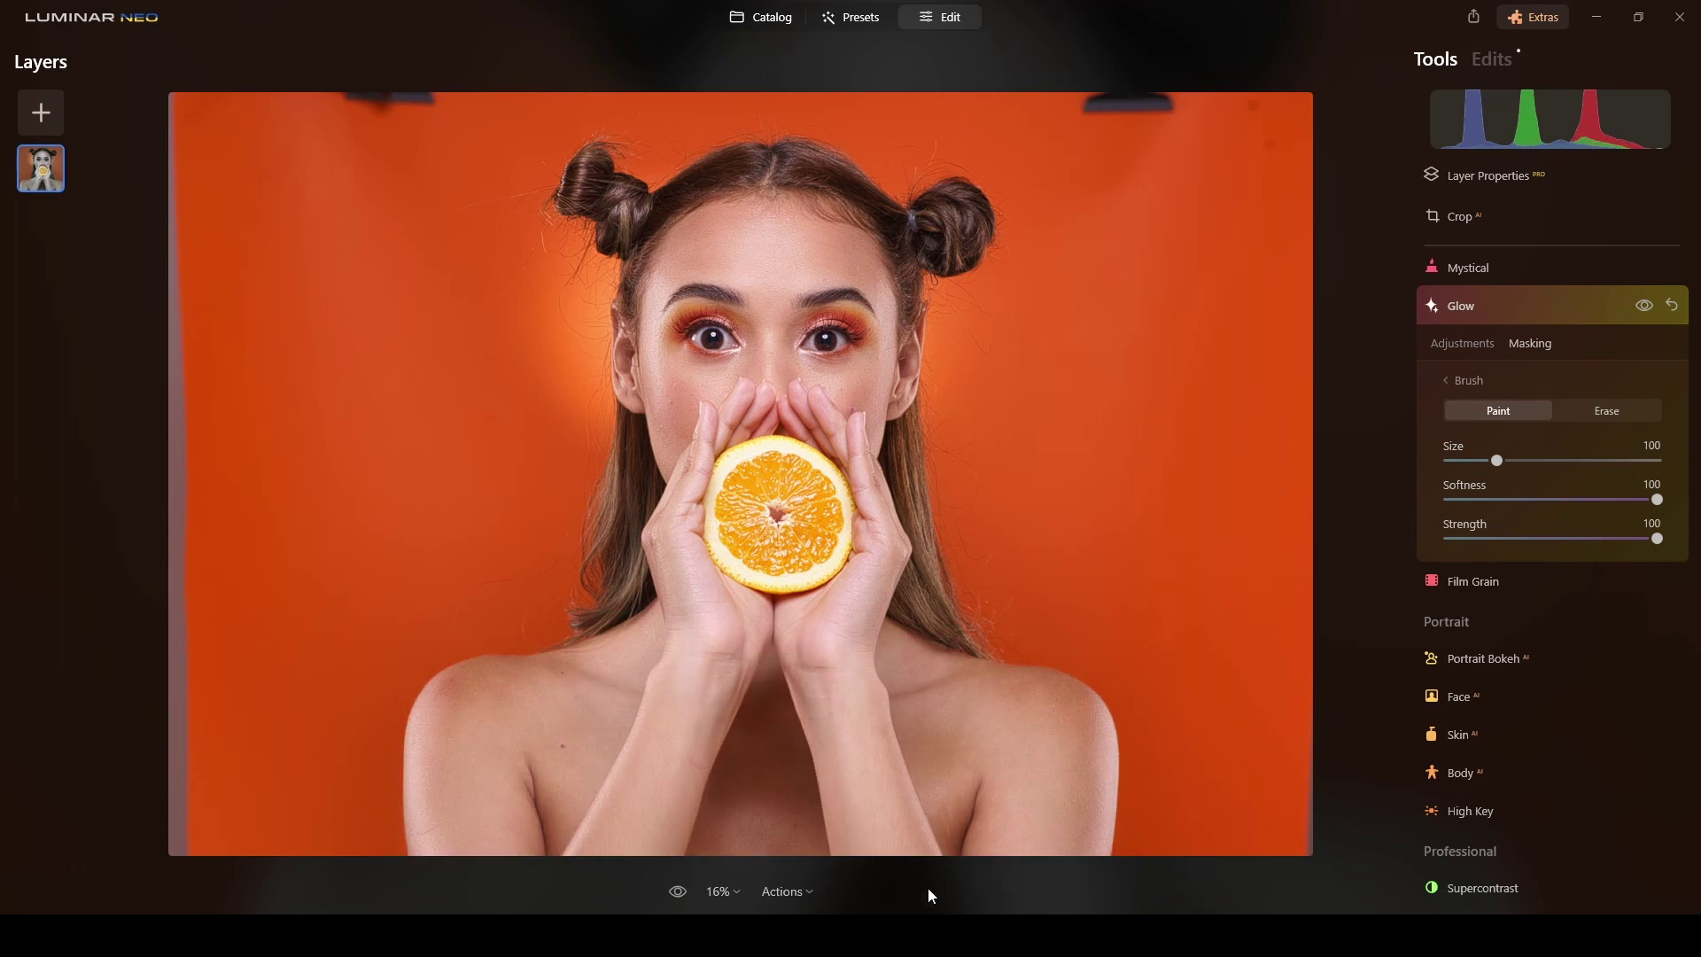
{"action": "mouse_move", "coordinate": [747, 786]}
{"action": "left_mouse_down"}
{"action": "mouse_move", "coordinate": [751, 754]}
{"action": "mouse_move", "coordinate": [770, 773]}
{"action": "left_mouse_up"}
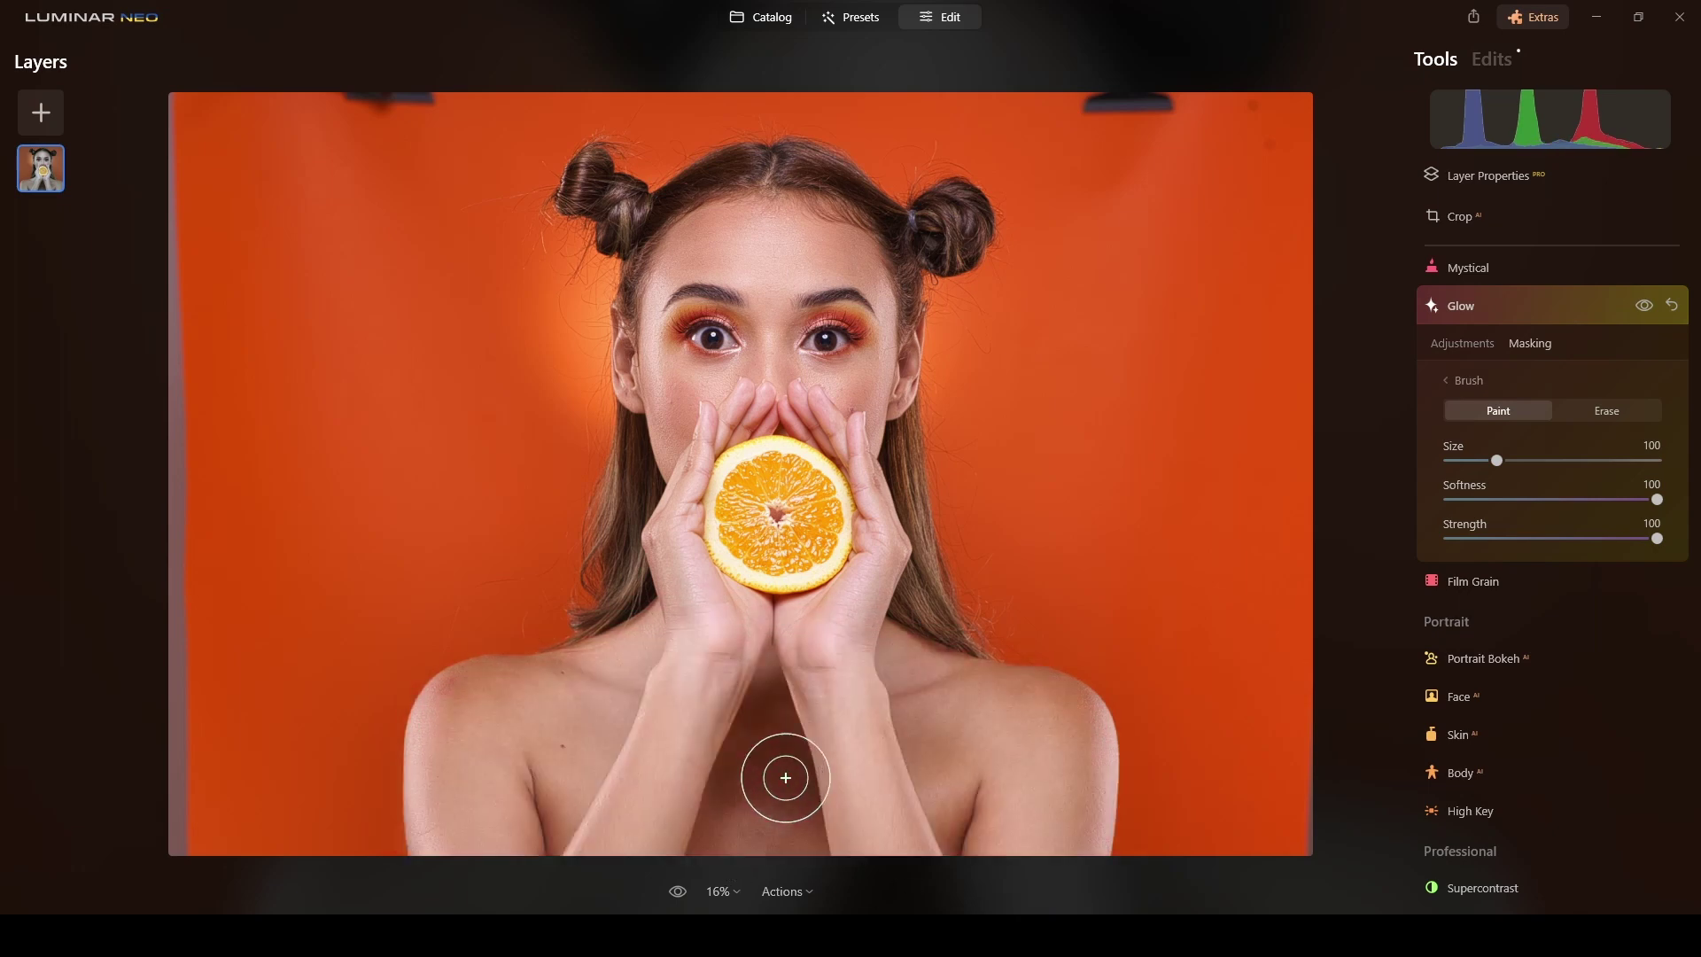
{"action": "left_click", "coordinate": [1457, 344]}
{"action": "left_click_drag", "start_coordinate": [1559, 440], "coordinate": [1532, 438]}
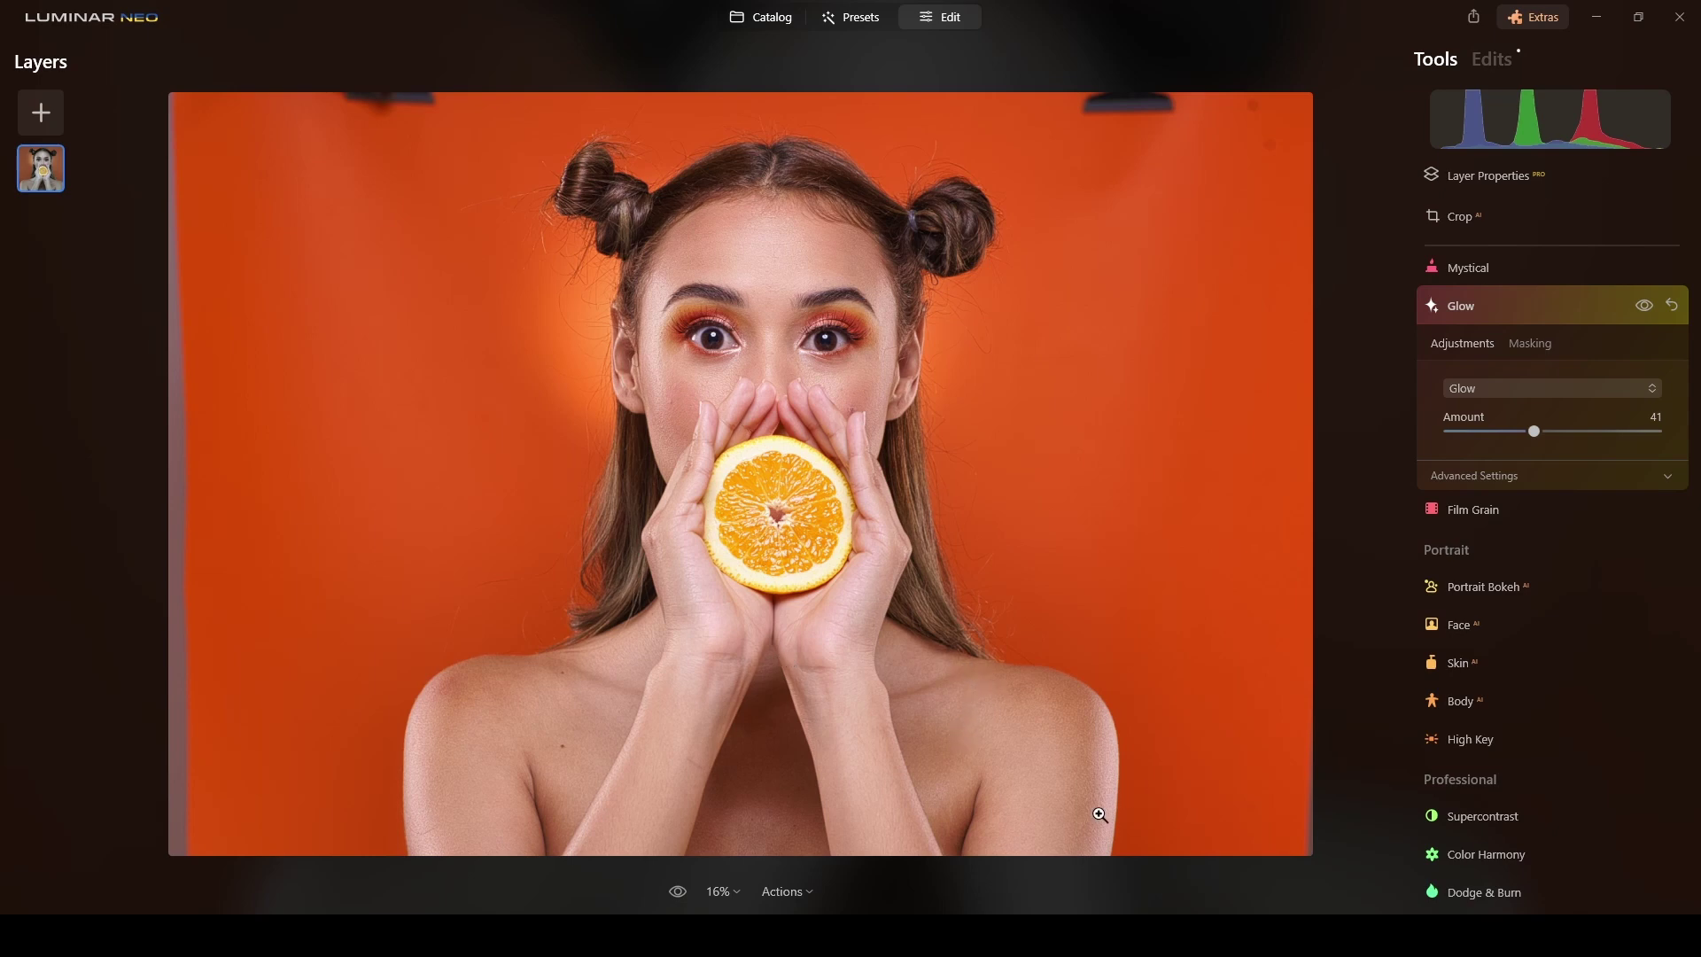
Toggle Glow visibility repeatedly to compare, then collapse Glow and return to the top of Tools
{"action": "left_click", "coordinate": [1643, 307]}
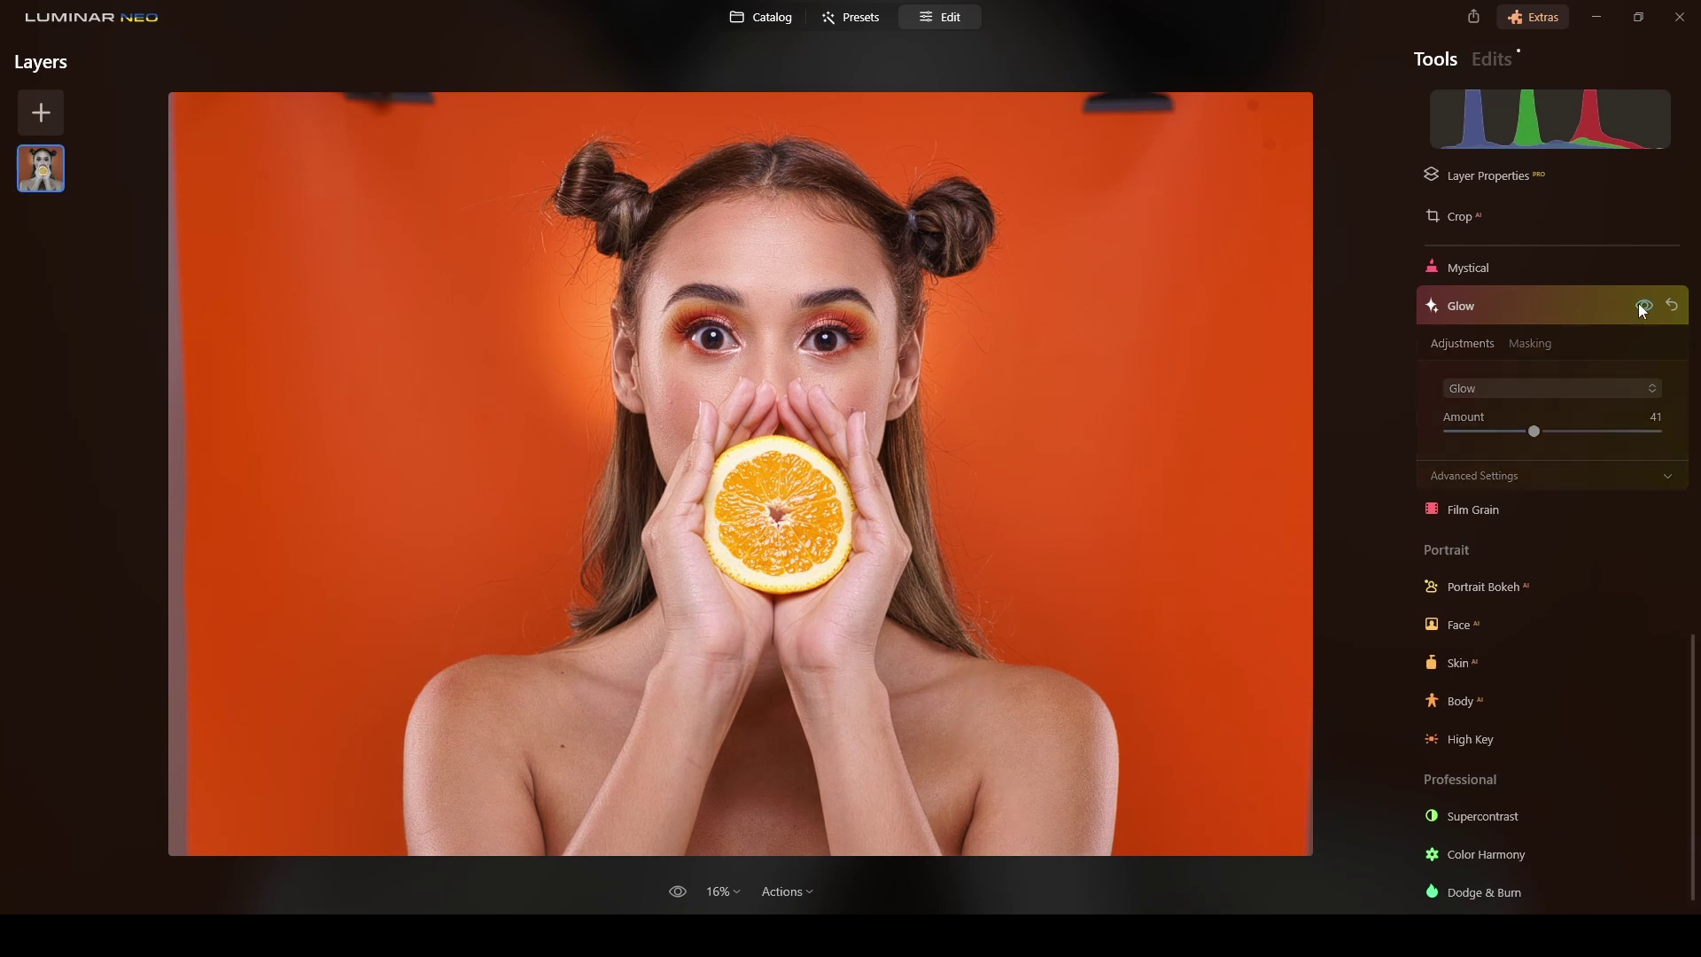
{"action": "left_click", "coordinate": [1643, 307]}
{"action": "left_click", "coordinate": [1643, 306]}
{"action": "left_click", "coordinate": [1643, 307]}
{"action": "left_click", "coordinate": [1643, 306]}
{"action": "left_click", "coordinate": [1643, 306]}
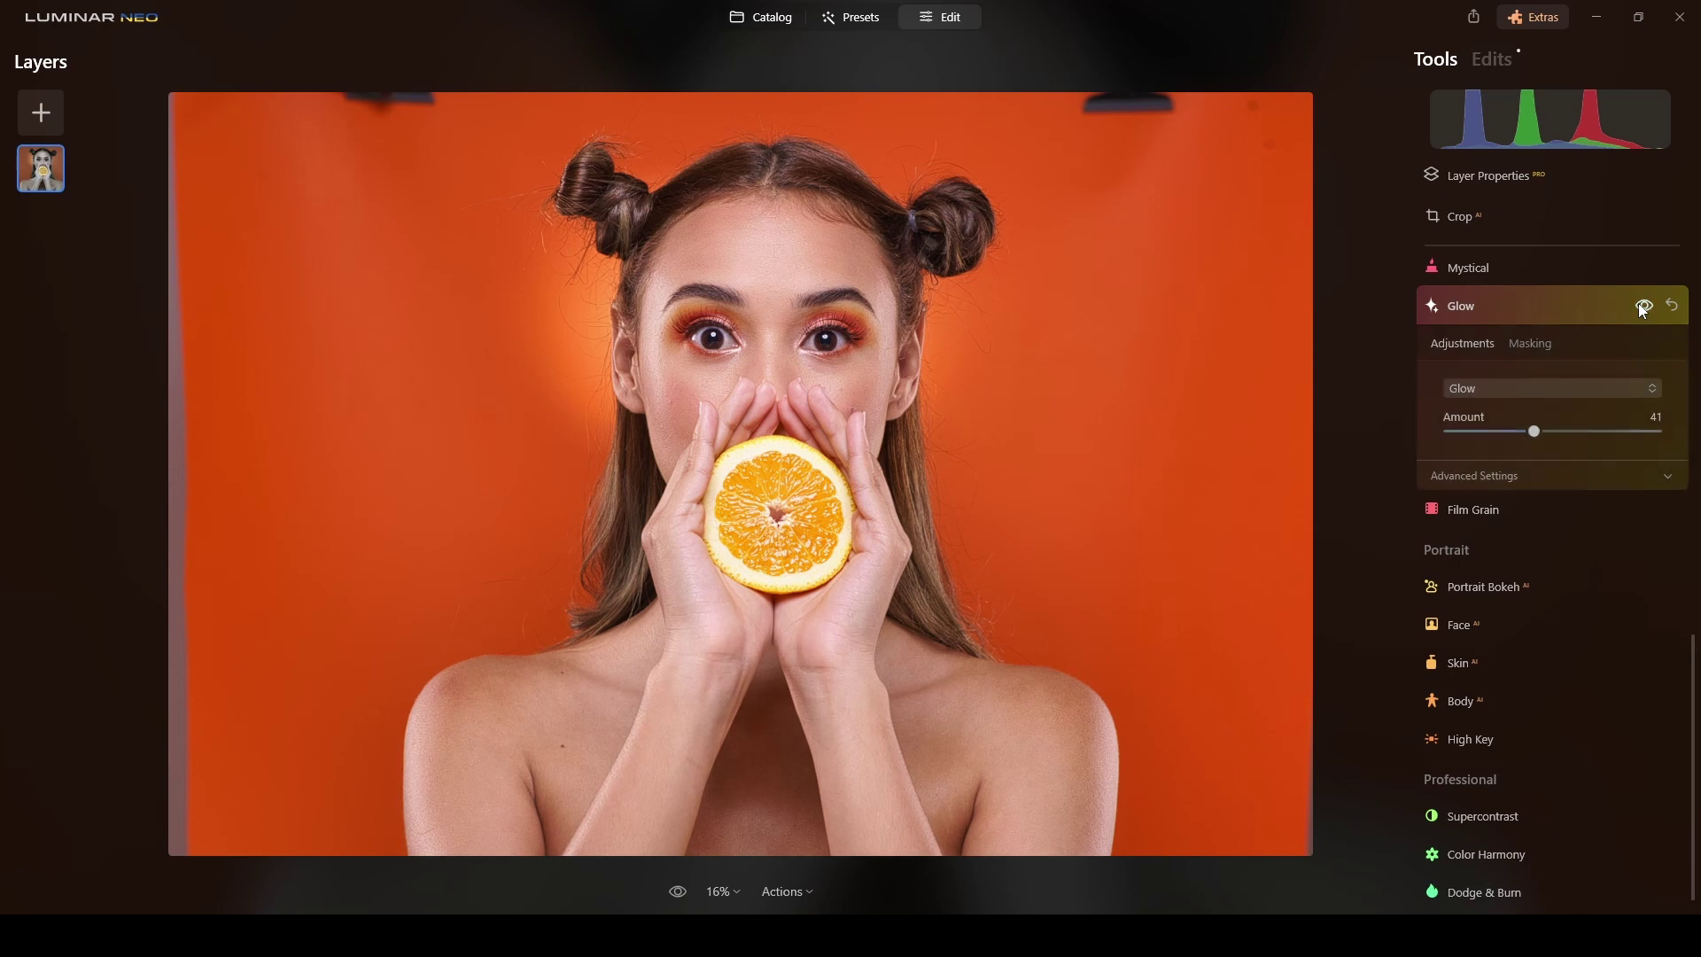
{"action": "left_click", "coordinate": [1563, 310]}
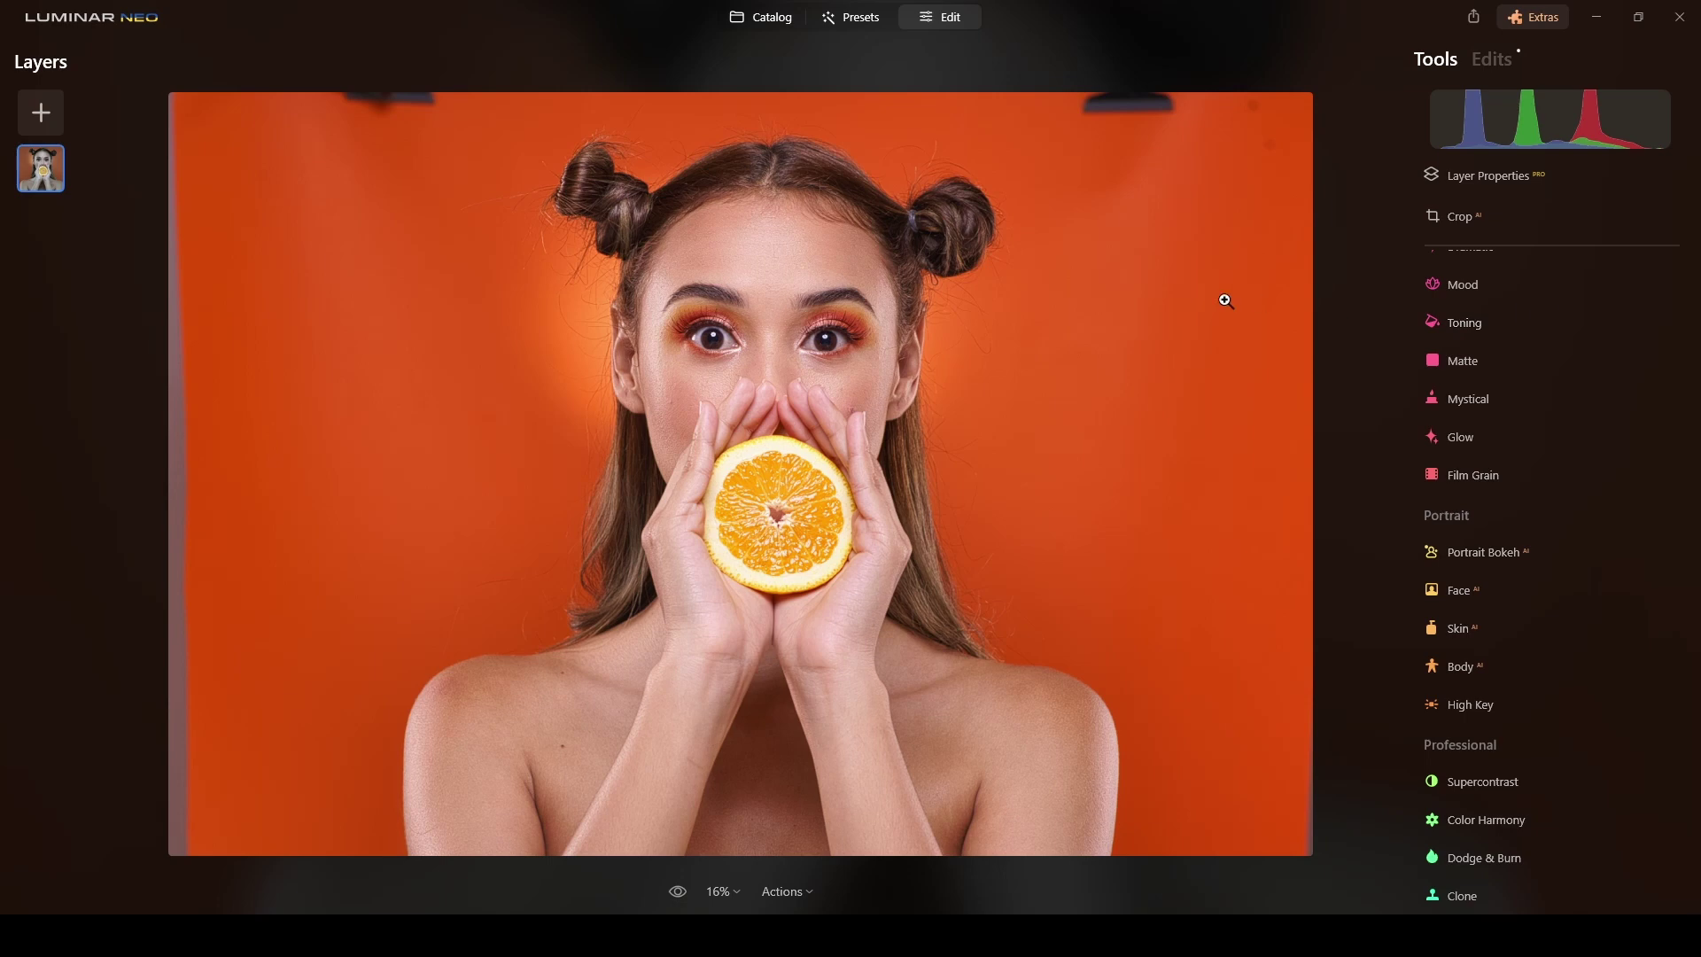
{"action": "scroll", "coordinate": [1459, 465], "scroll_direction": "up", "scroll_amount": 10}
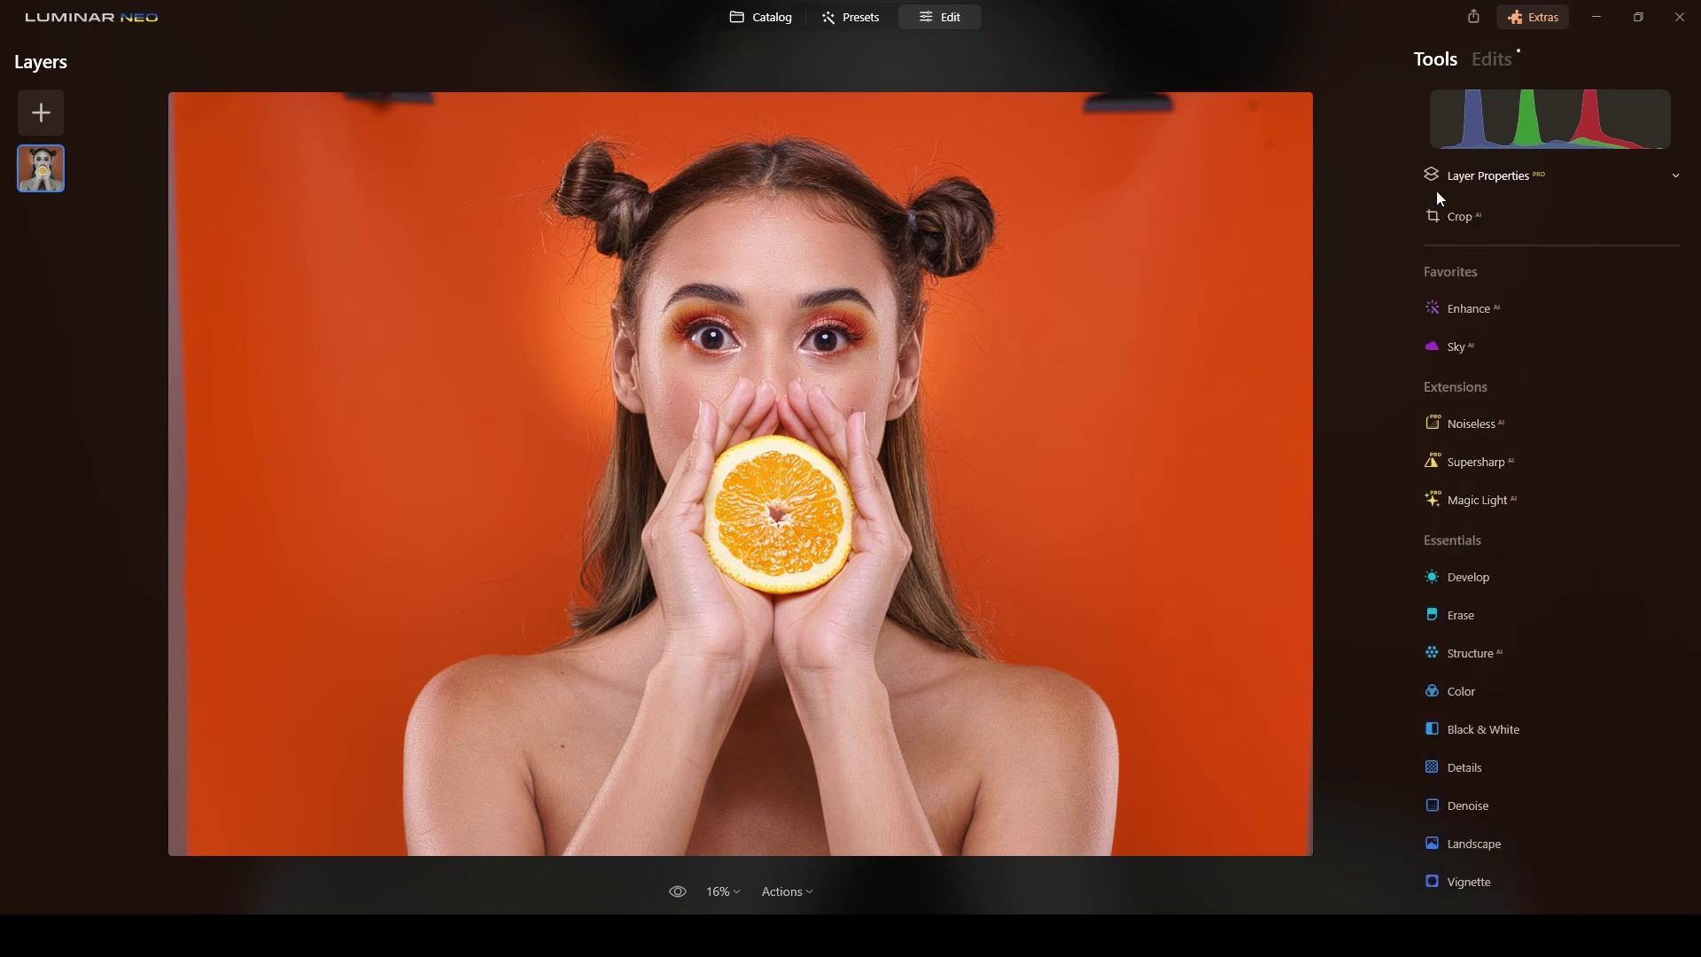
Expand Layer Properties and switch to its Masking tab
{"action": "left_click", "coordinate": [1586, 178]}
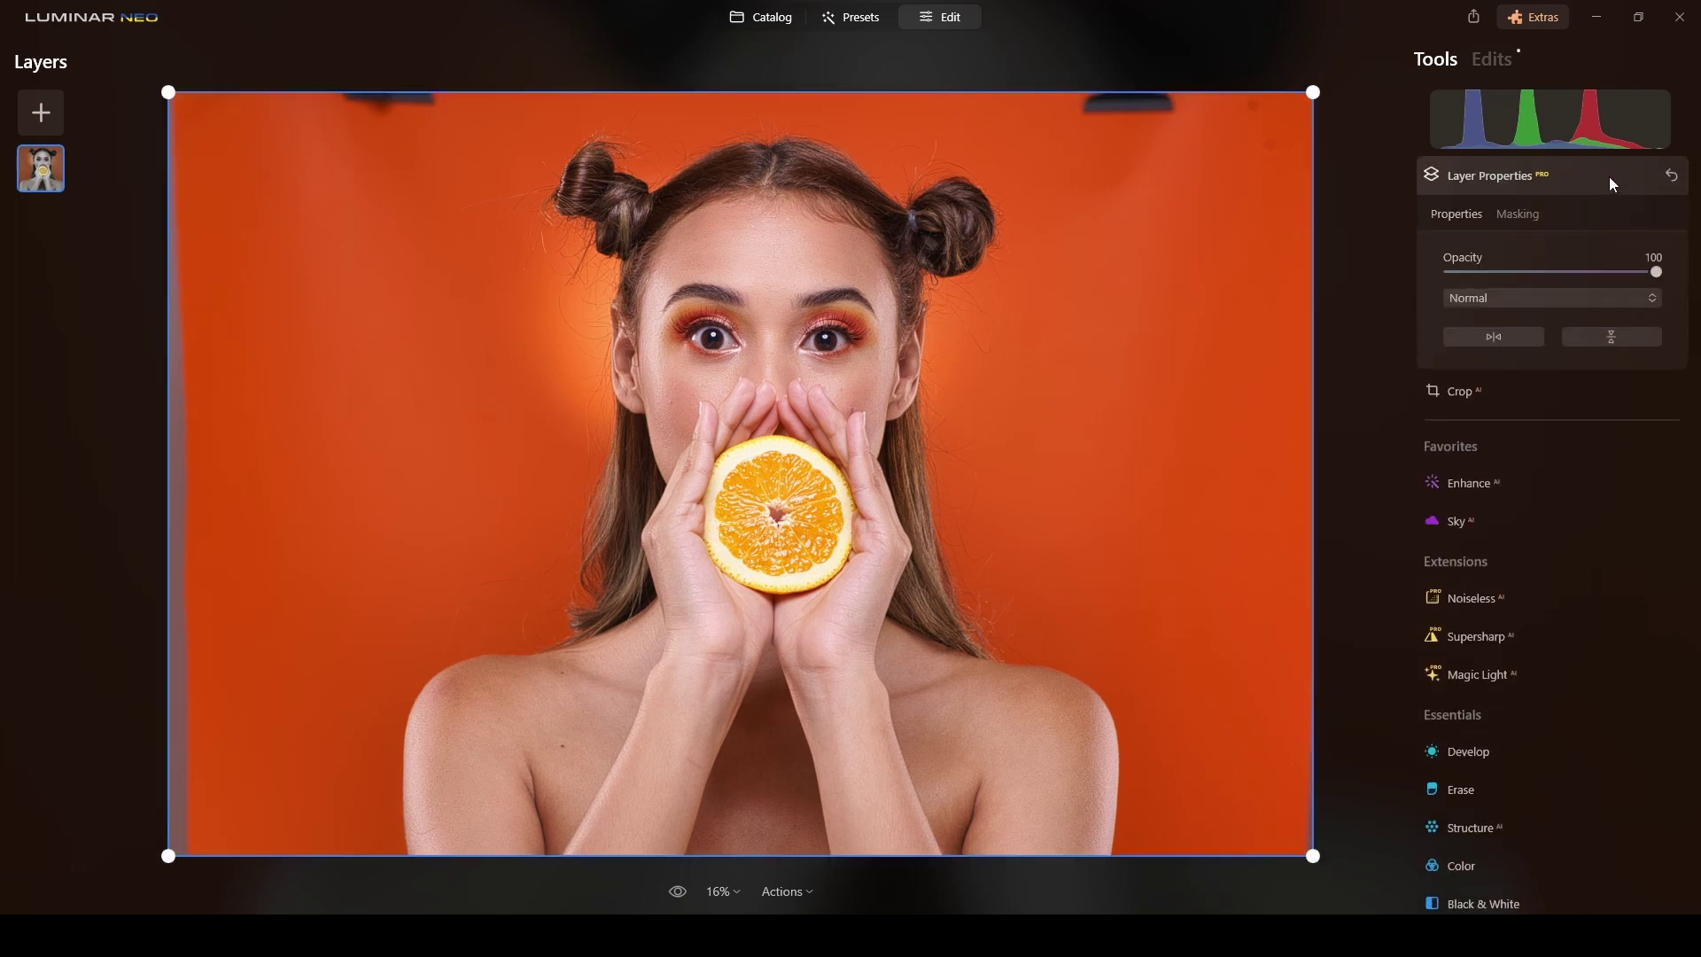
{"action": "left_click", "coordinate": [1527, 219]}
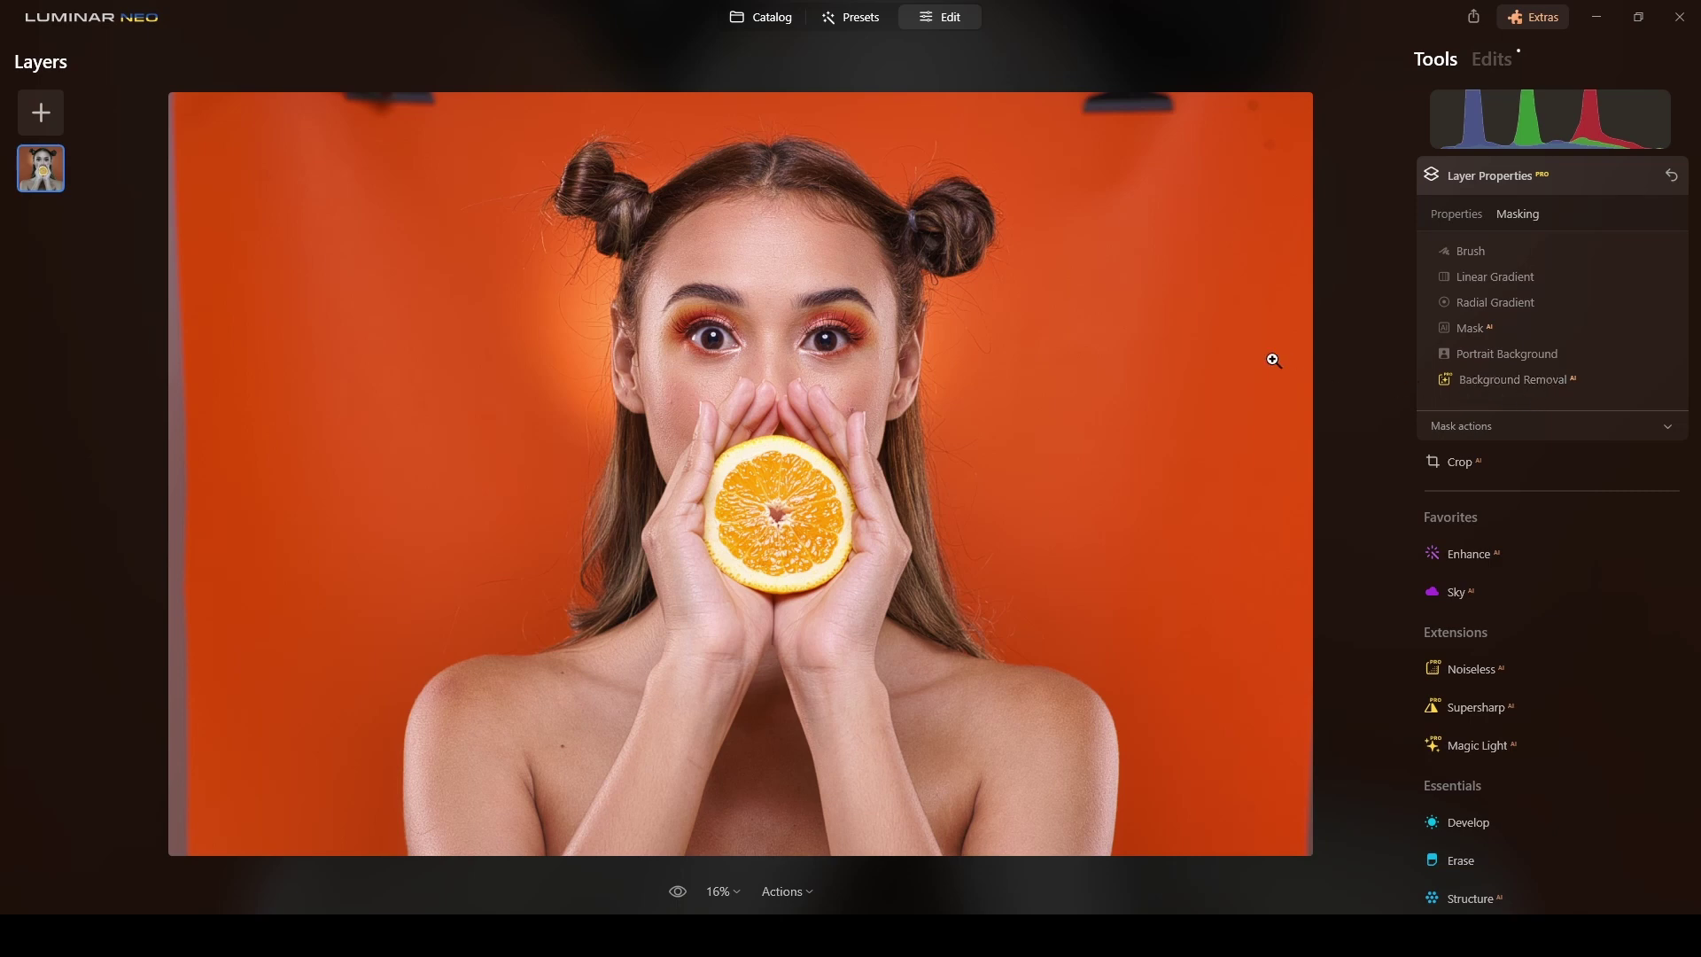
Remove the orange backdrop using Portrait Background masking
{"action": "left_click", "coordinate": [1540, 355]}
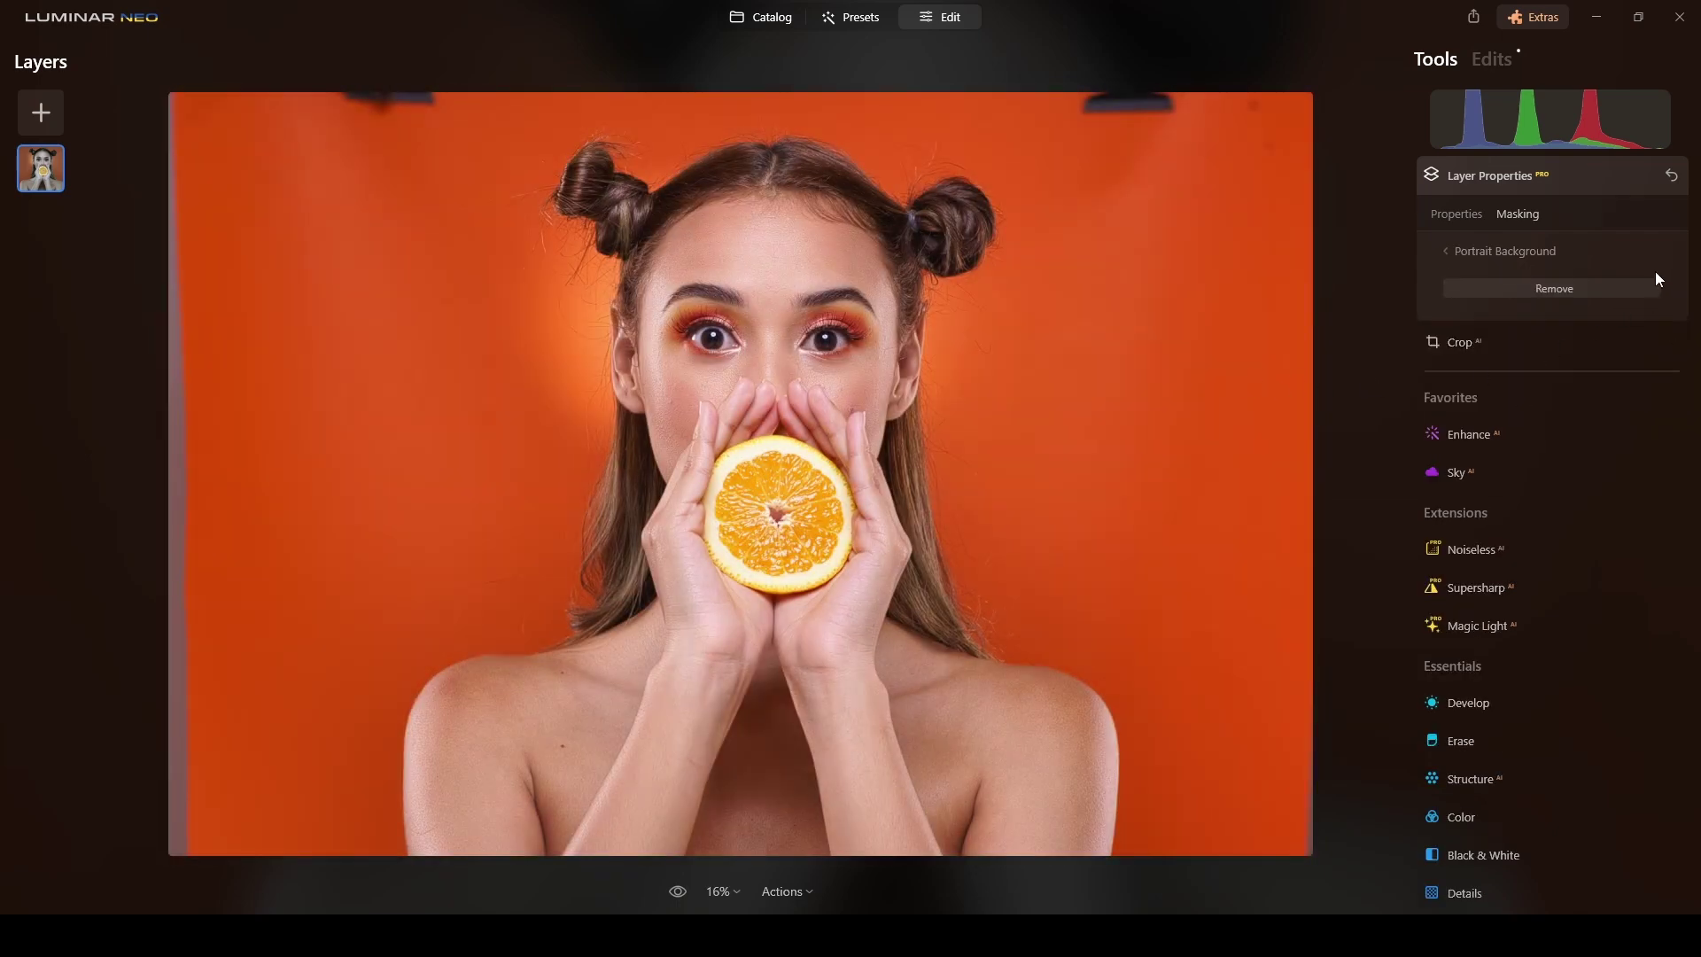
{"action": "left_click", "coordinate": [1588, 289]}
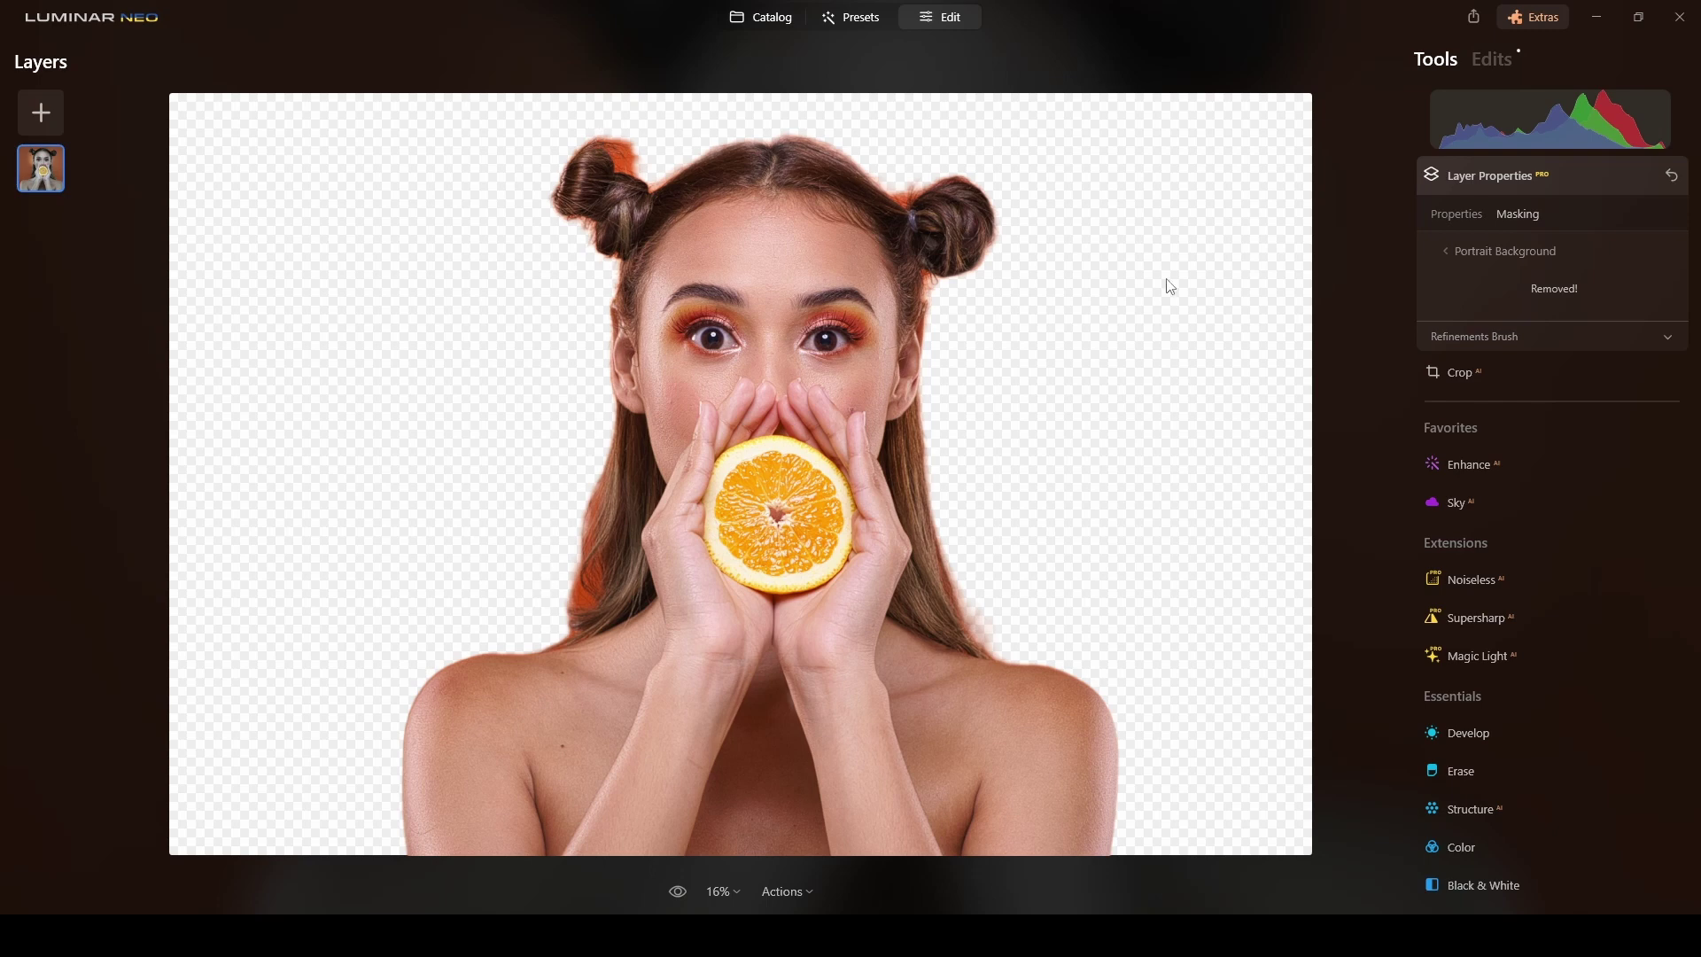
Open the Refinements Brush and pan the view to the left hair edge
{"action": "left_click", "coordinate": [1587, 341]}
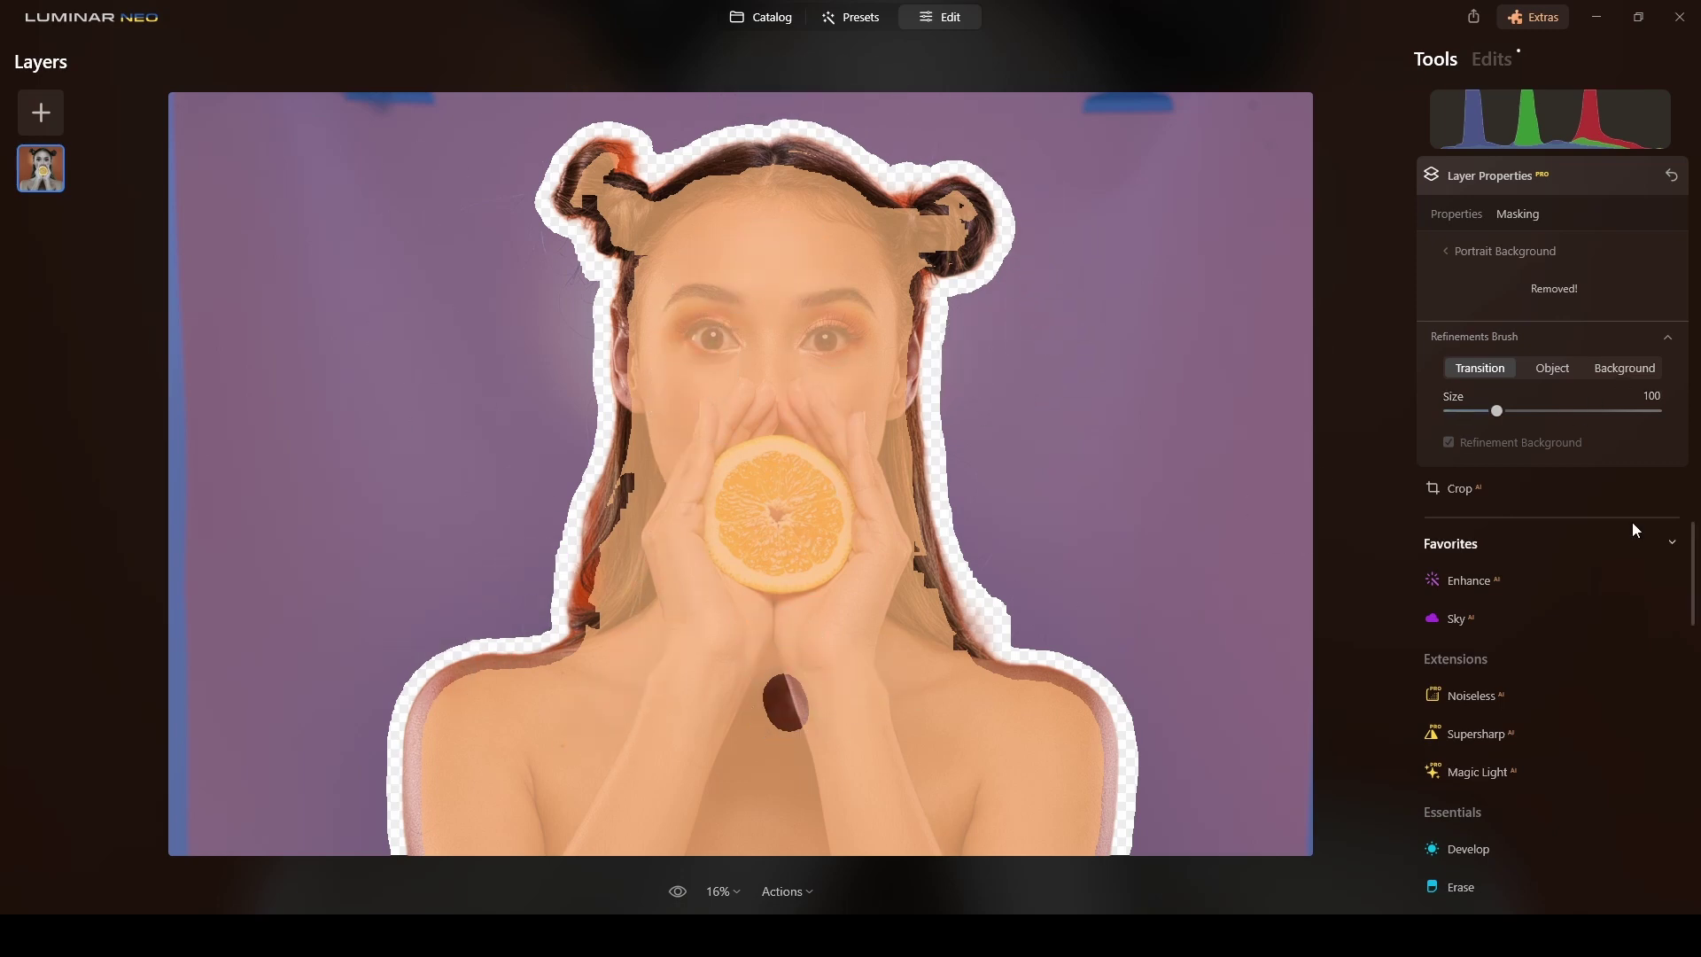
{"action": "scroll", "coordinate": [788, 535], "scroll_direction": "up", "scroll_amount": 2}
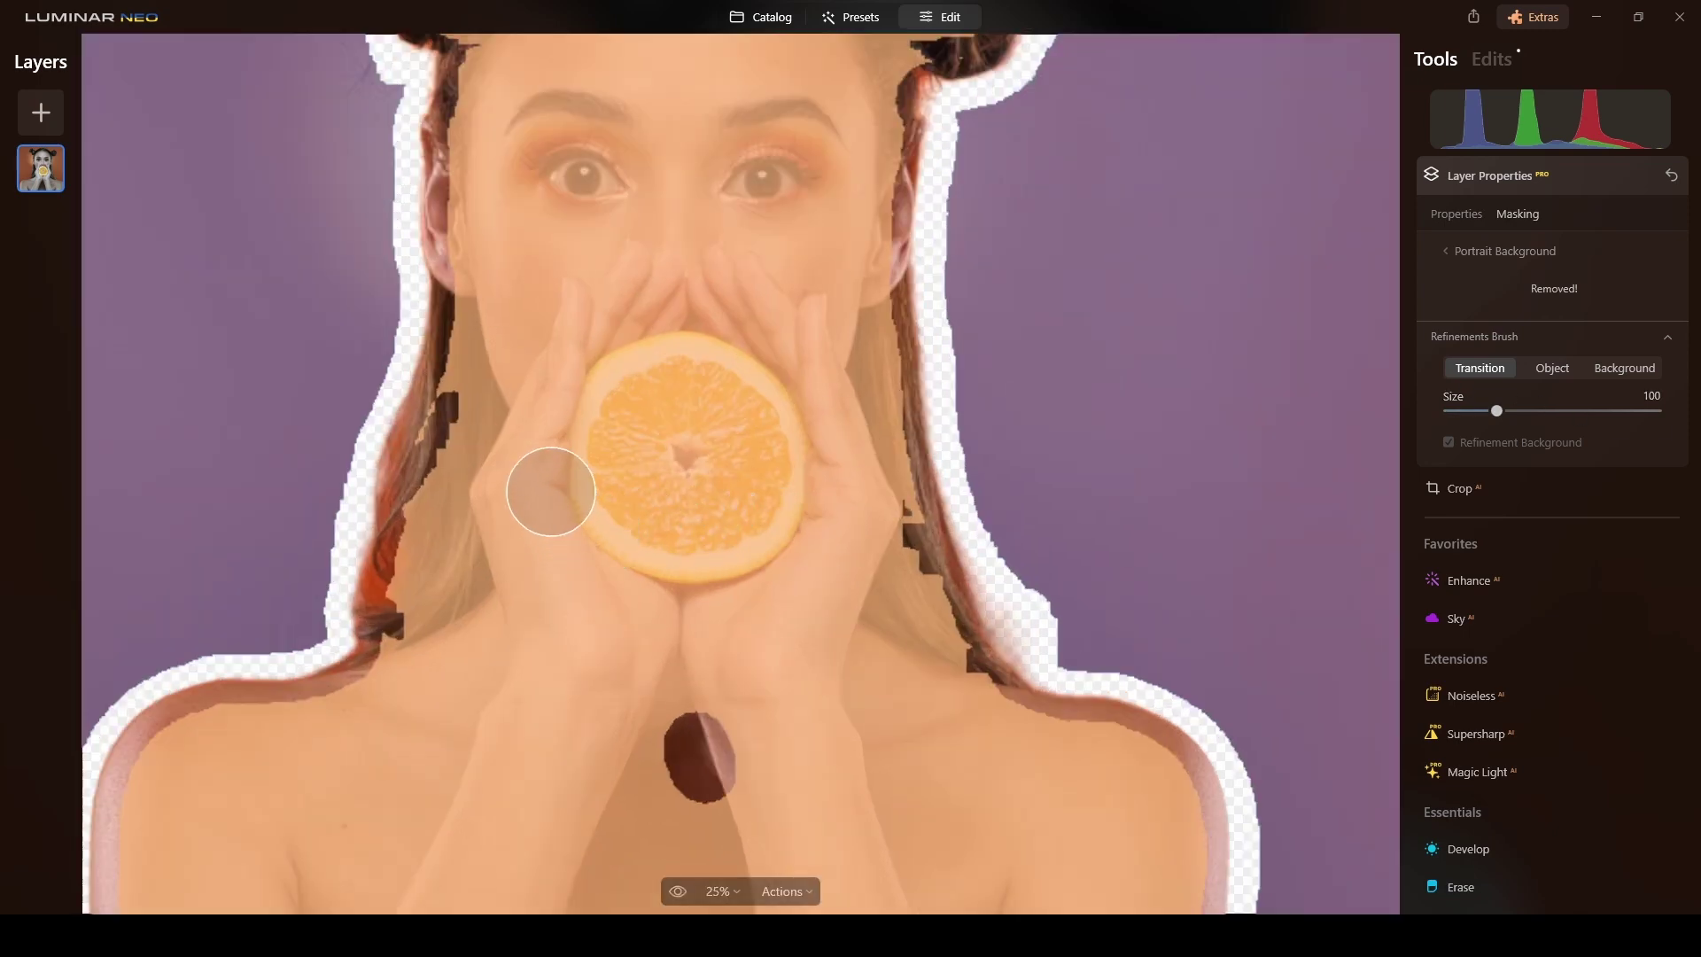
{"action": "scroll", "coordinate": [550, 491], "scroll_direction": "down", "scroll_amount": 2}
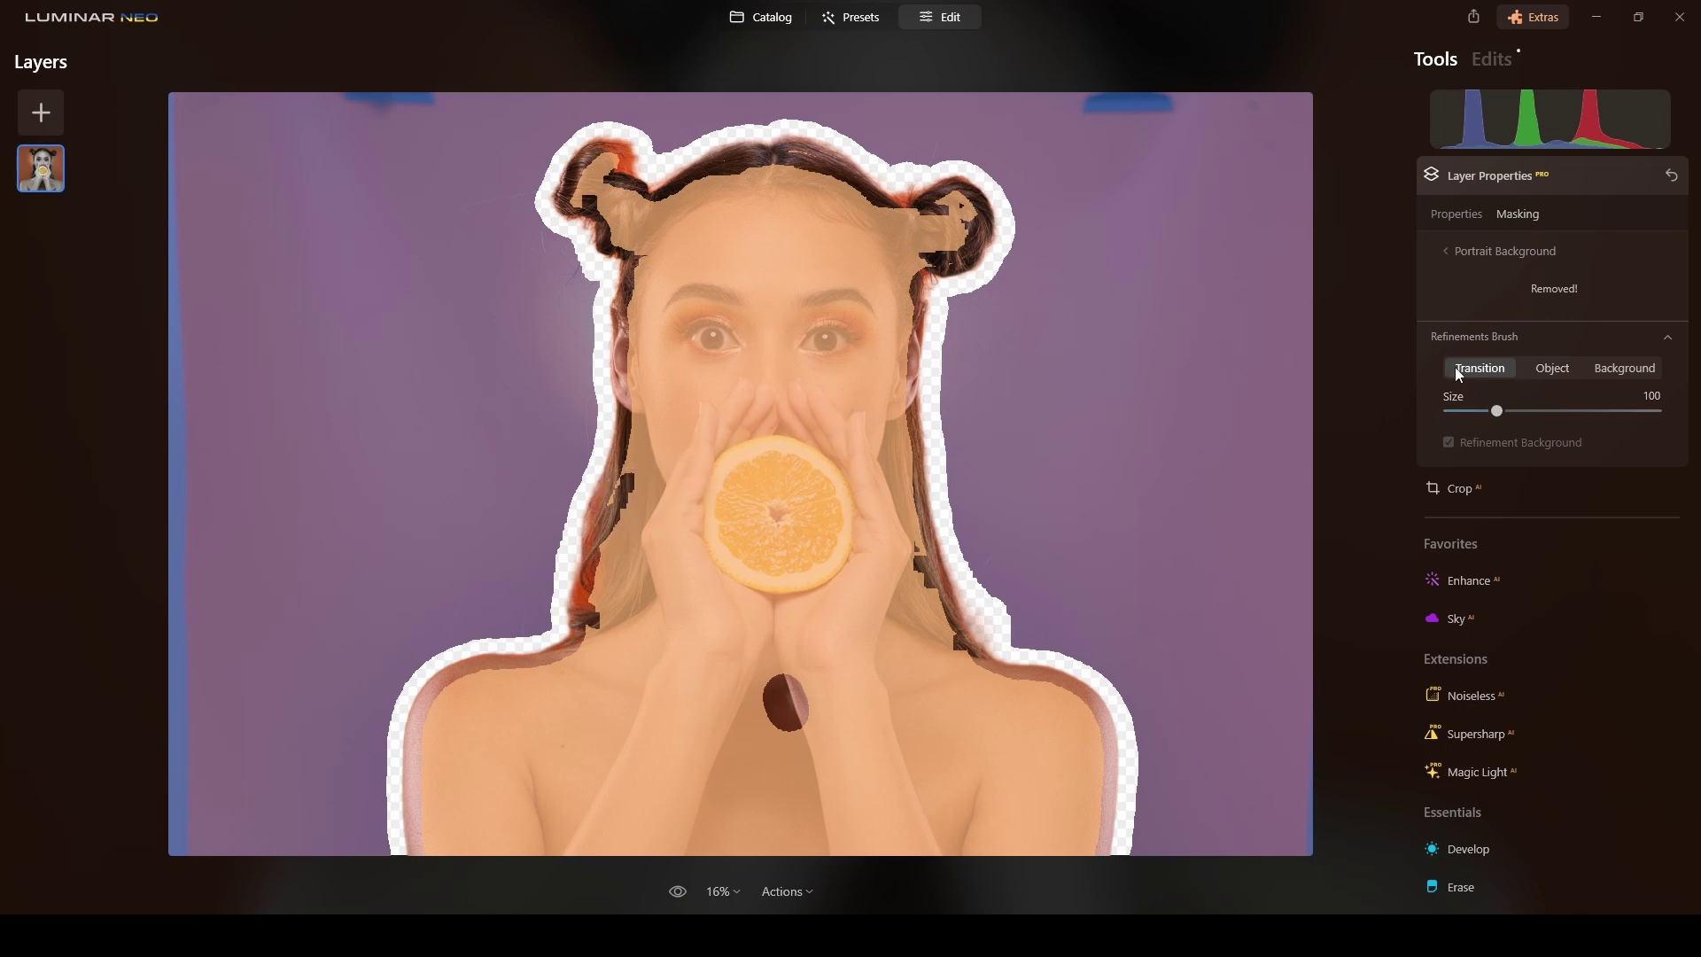
{"action": "scroll", "coordinate": [692, 540], "scroll_direction": "up", "scroll_amount": 3}
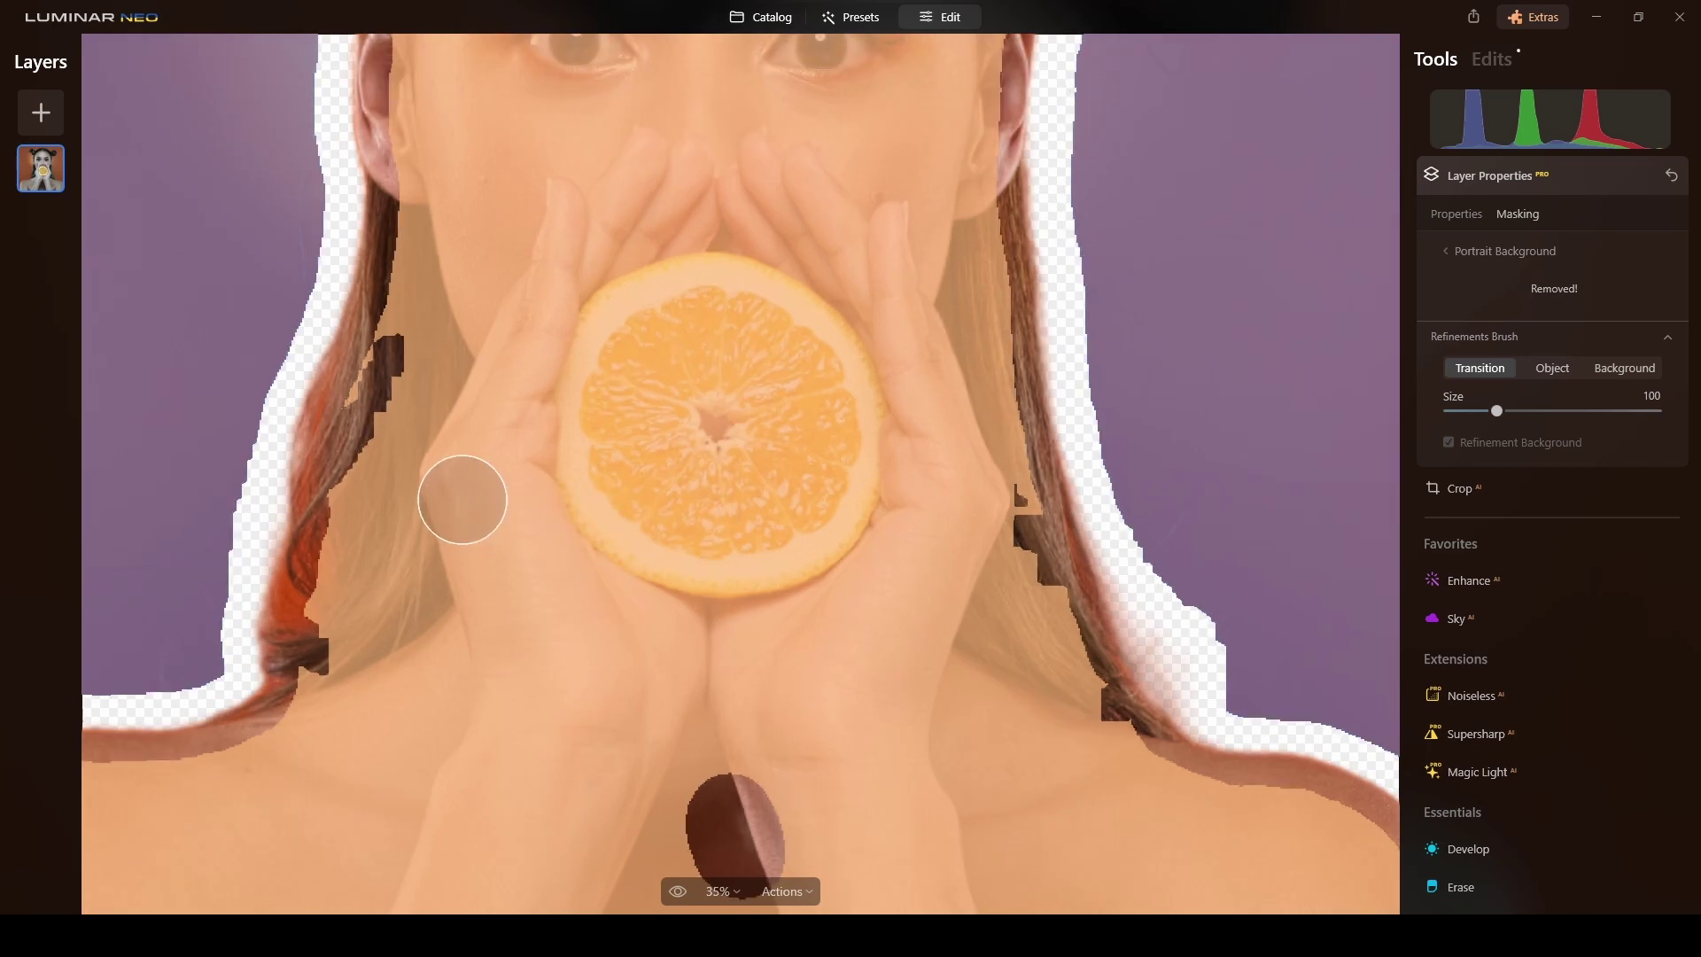
{"action": "mouse_move", "coordinate": [458, 496]}
{"action": "left_mouse_down"}
{"action": "mouse_move", "coordinate": [714, 513]}
{"action": "mouse_move", "coordinate": [653, 387]}
{"action": "left_mouse_up"}
{"action": "scroll", "coordinate": [759, 410], "scroll_direction": "down", "scroll_amount": 1}
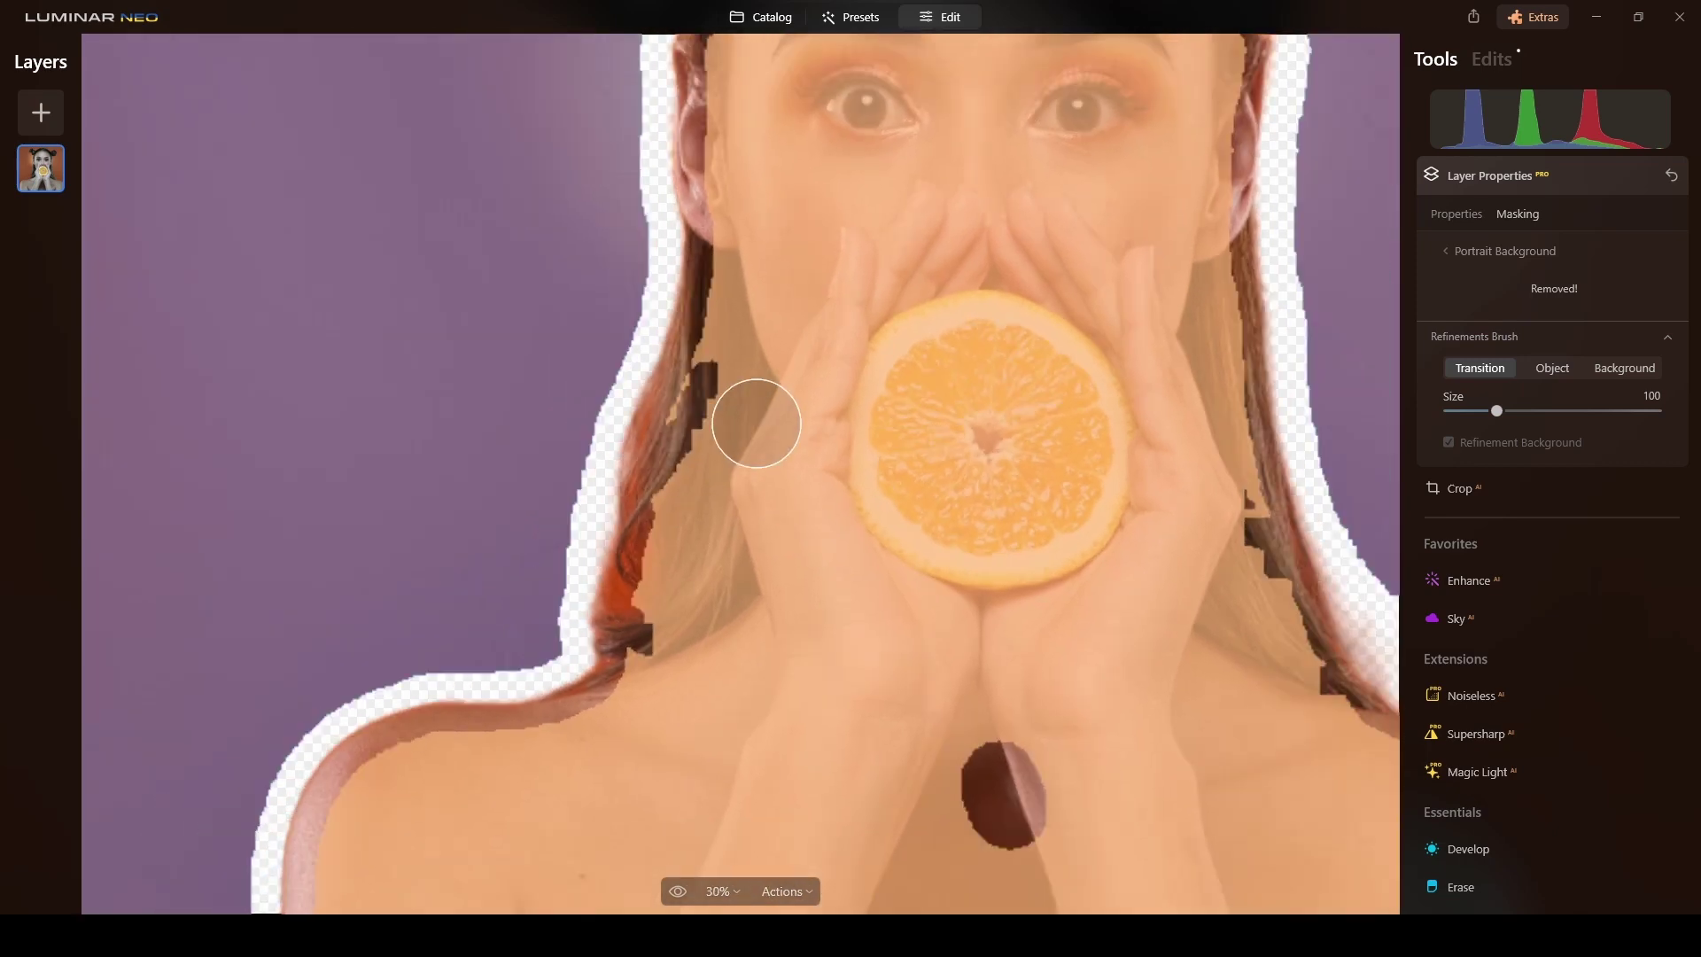
In Transition mode at brush size 48, refine the left hair edge from ear to shoulder
{"action": "left_click", "coordinate": [1480, 370]}
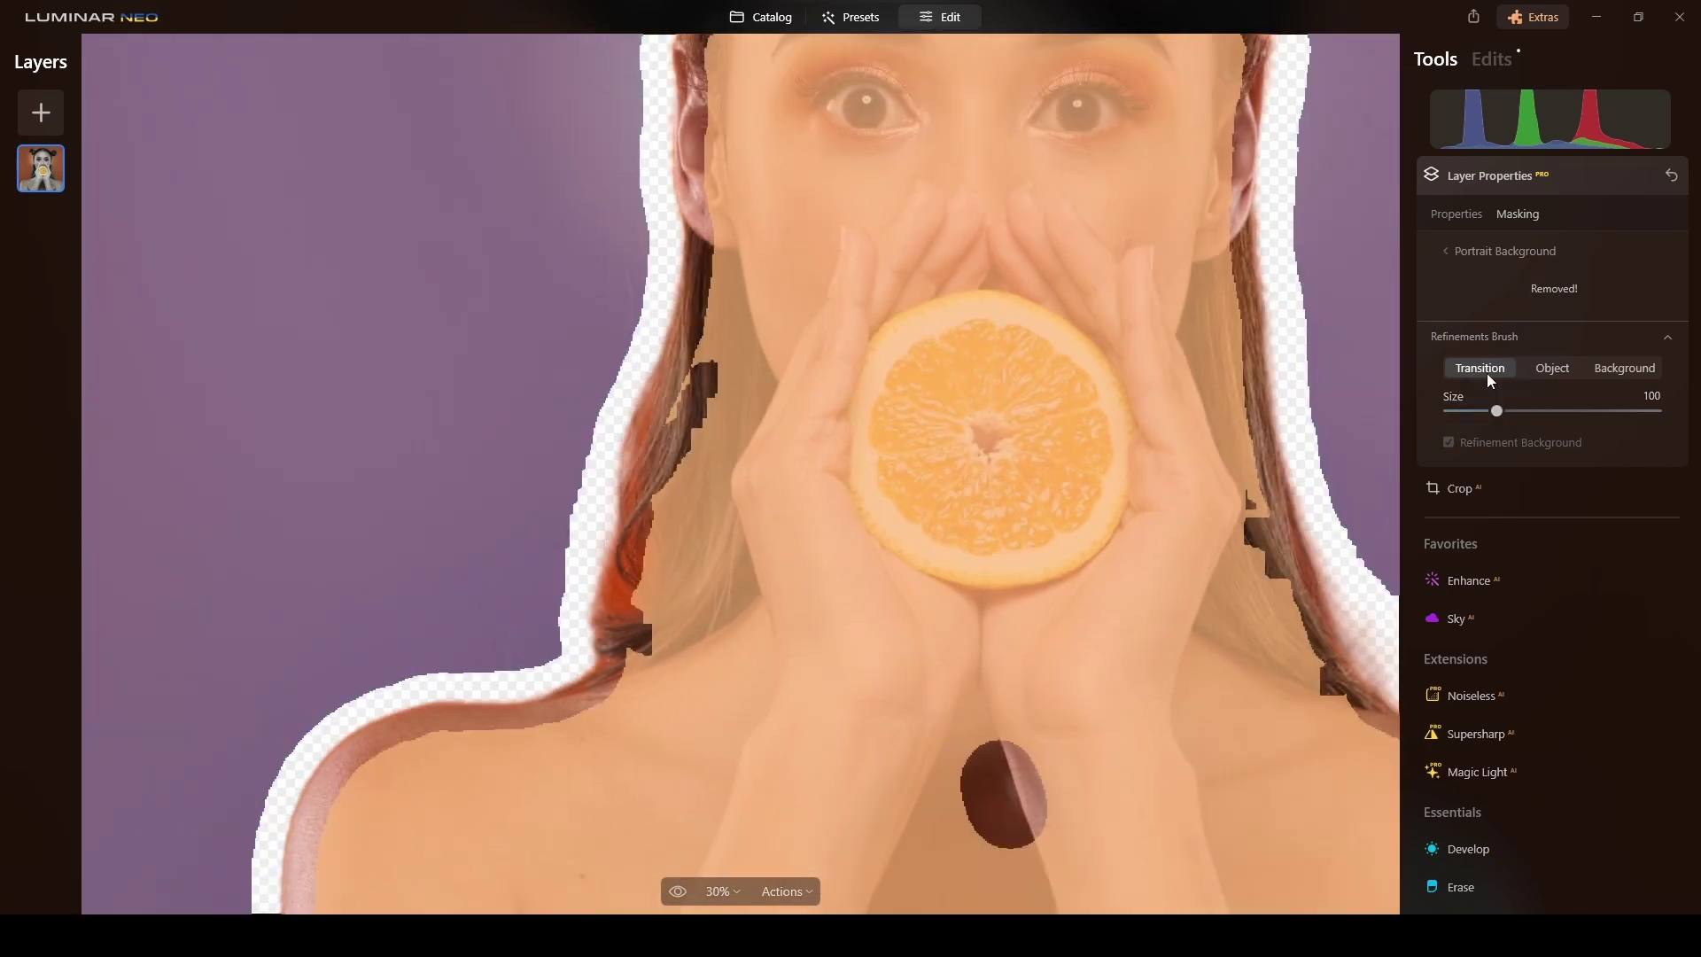
{"action": "left_click_drag", "start_coordinate": [1496, 411], "coordinate": [1471, 413]}
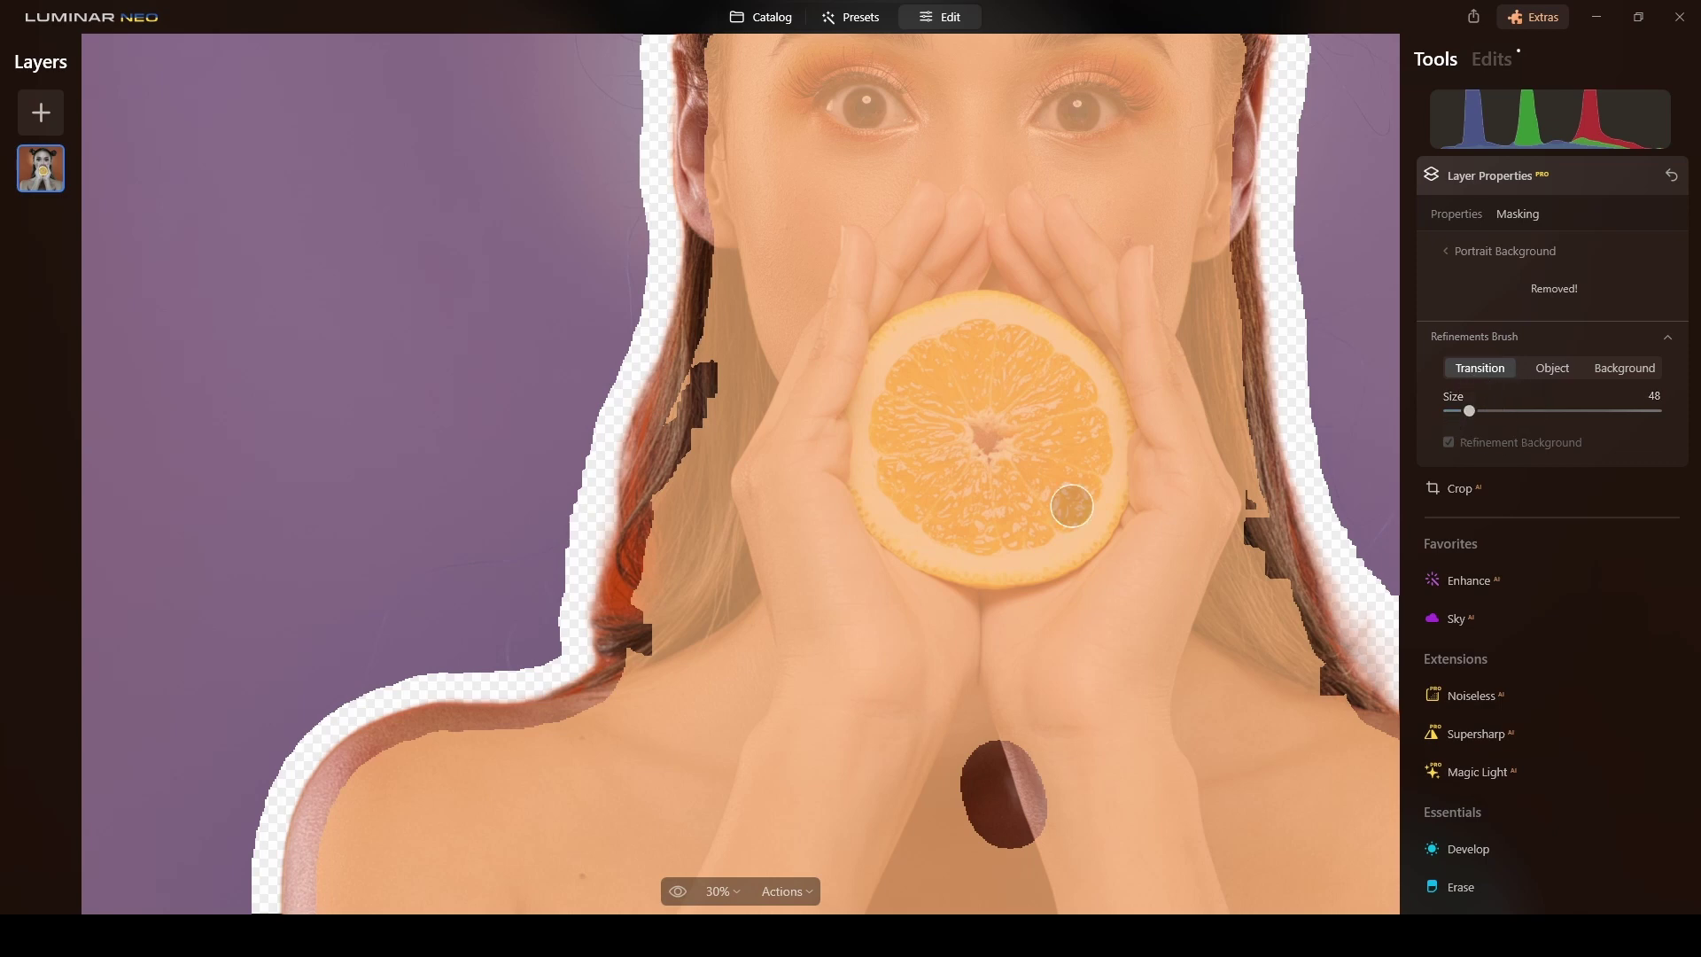
{"action": "left_click_drag", "start_coordinate": [675, 281], "coordinate": [604, 635]}
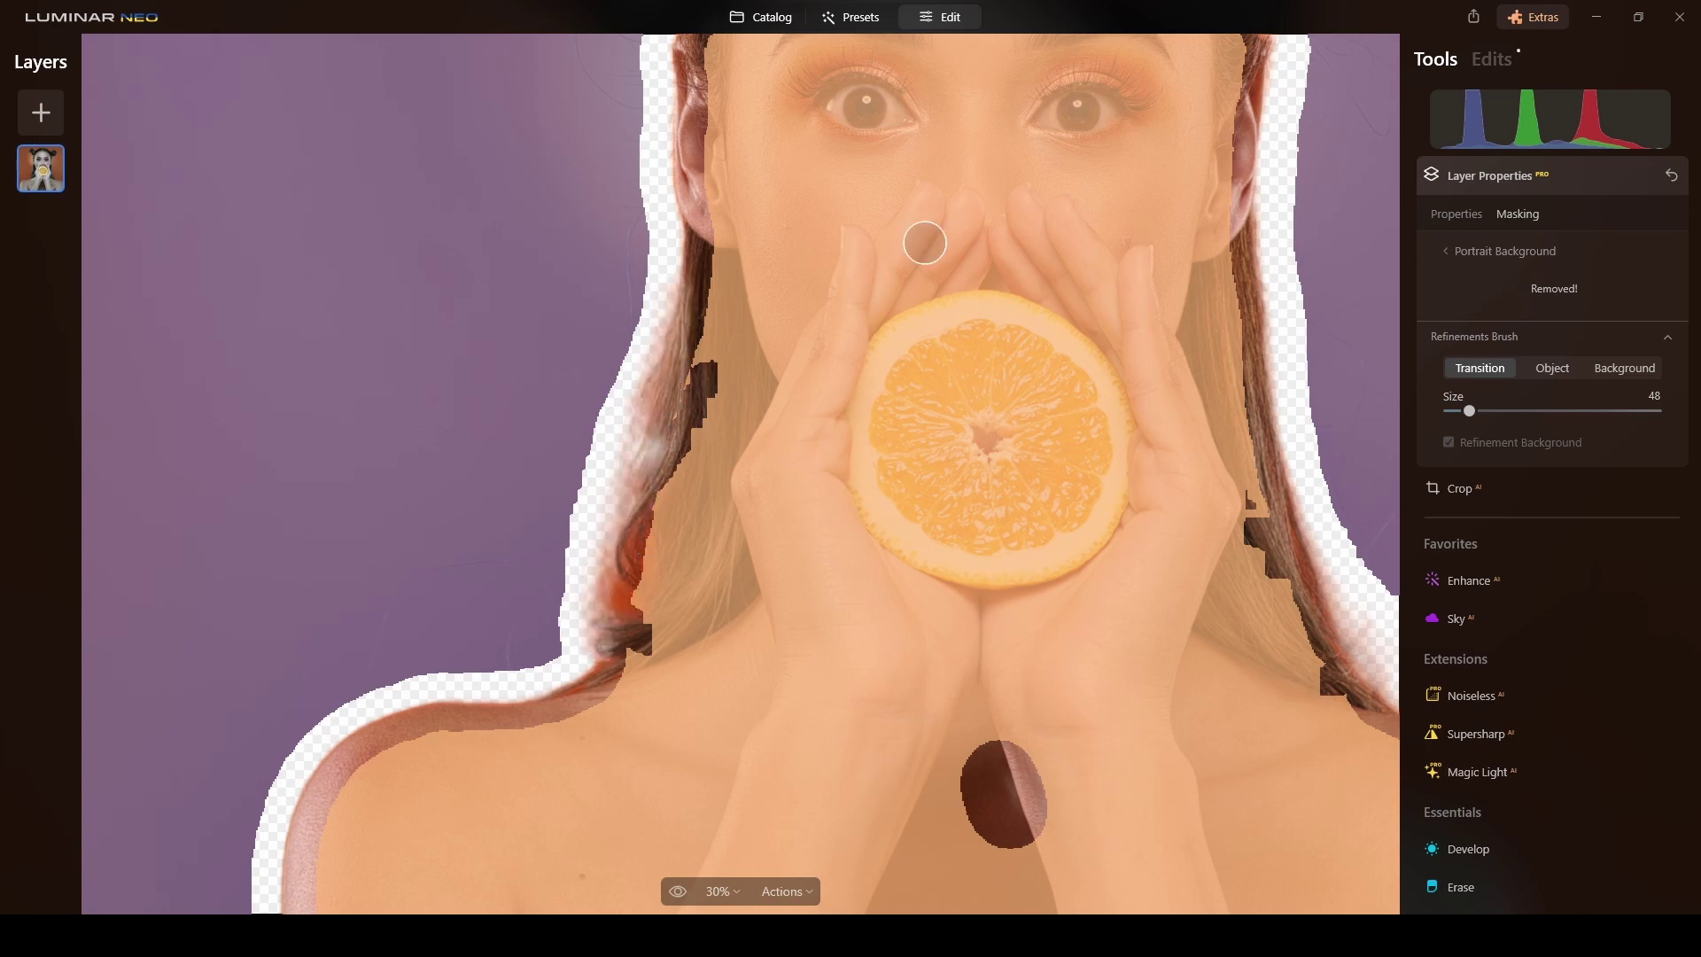
{"action": "left_click_drag", "start_coordinate": [613, 630], "coordinate": [634, 524]}
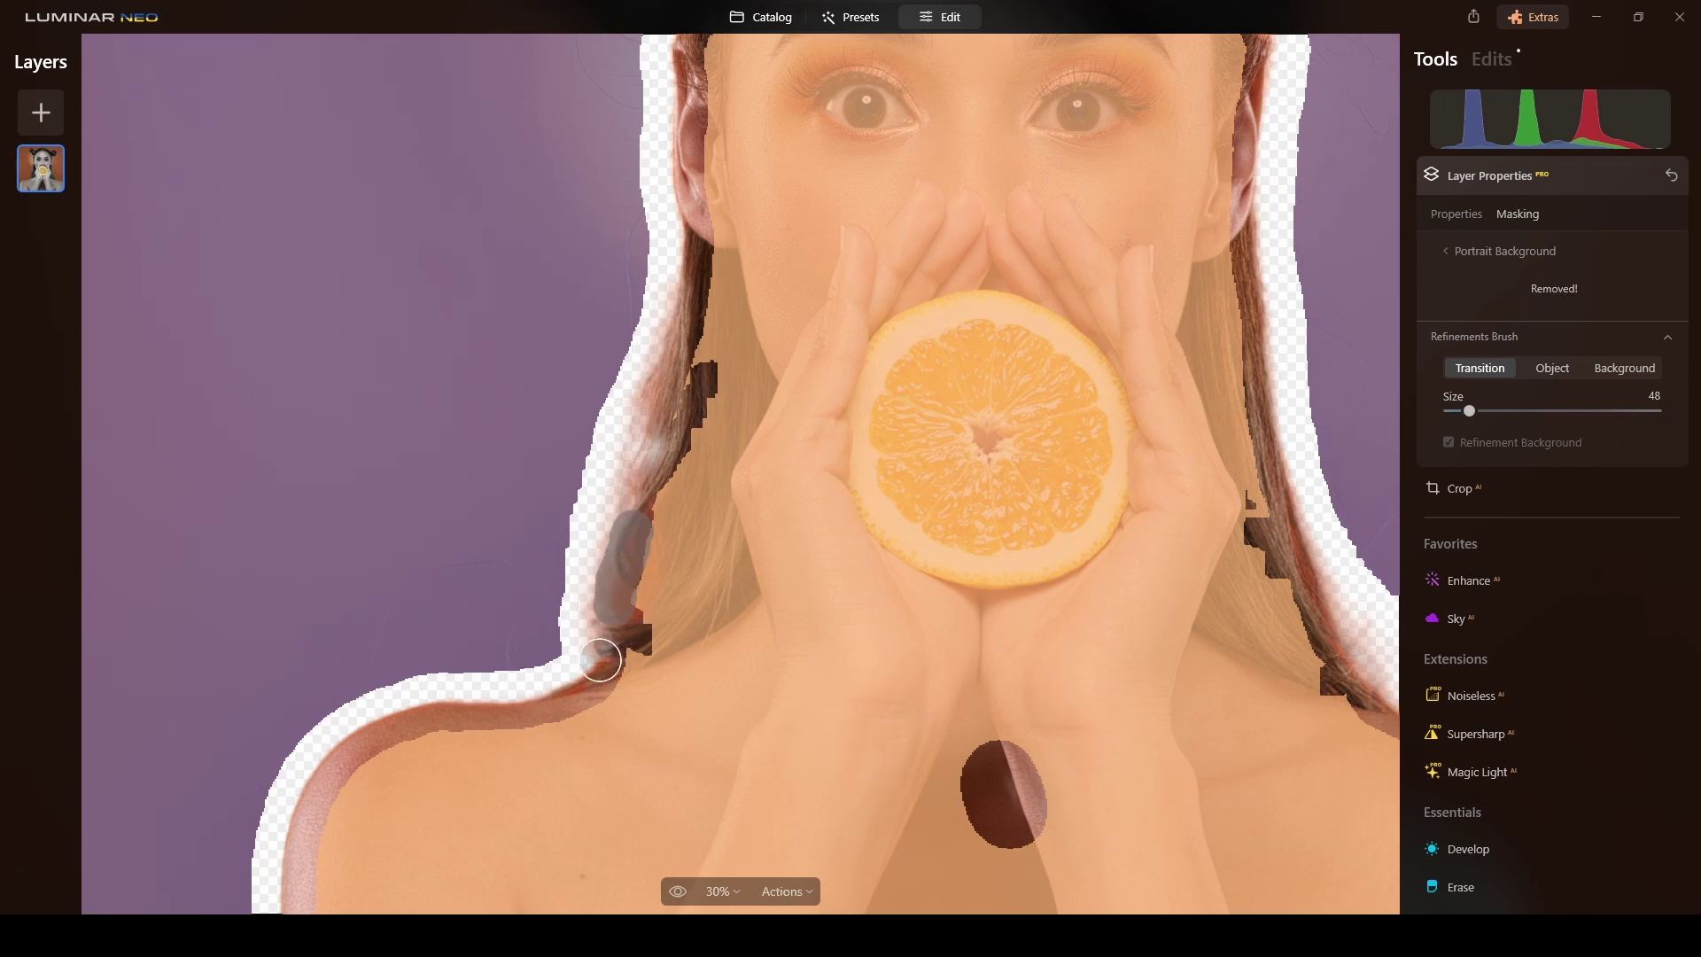
{"action": "left_click_drag", "start_coordinate": [646, 529], "coordinate": [625, 632]}
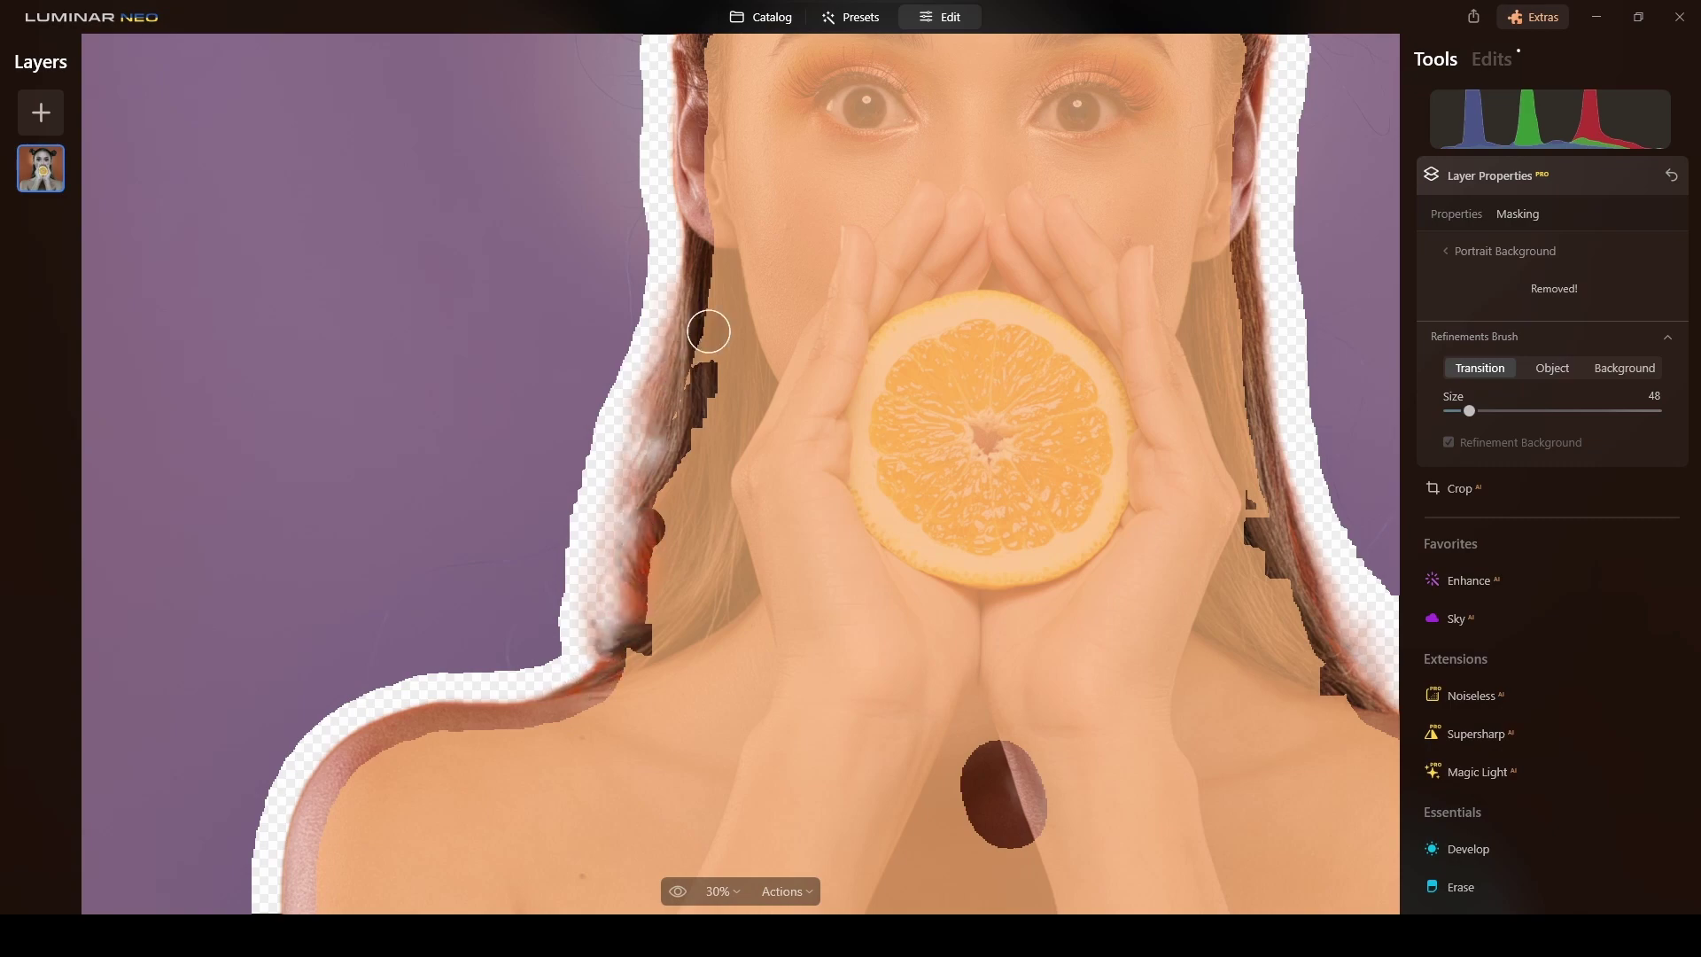
Shrink the brush to 36 and clean the orange fringe around the left hair bun
{"action": "mouse_move", "coordinate": [704, 212]}
{"action": "left_mouse_down"}
{"action": "mouse_move", "coordinate": [652, 523]}
{"action": "mouse_move", "coordinate": [686, 601]}
{"action": "left_mouse_up"}
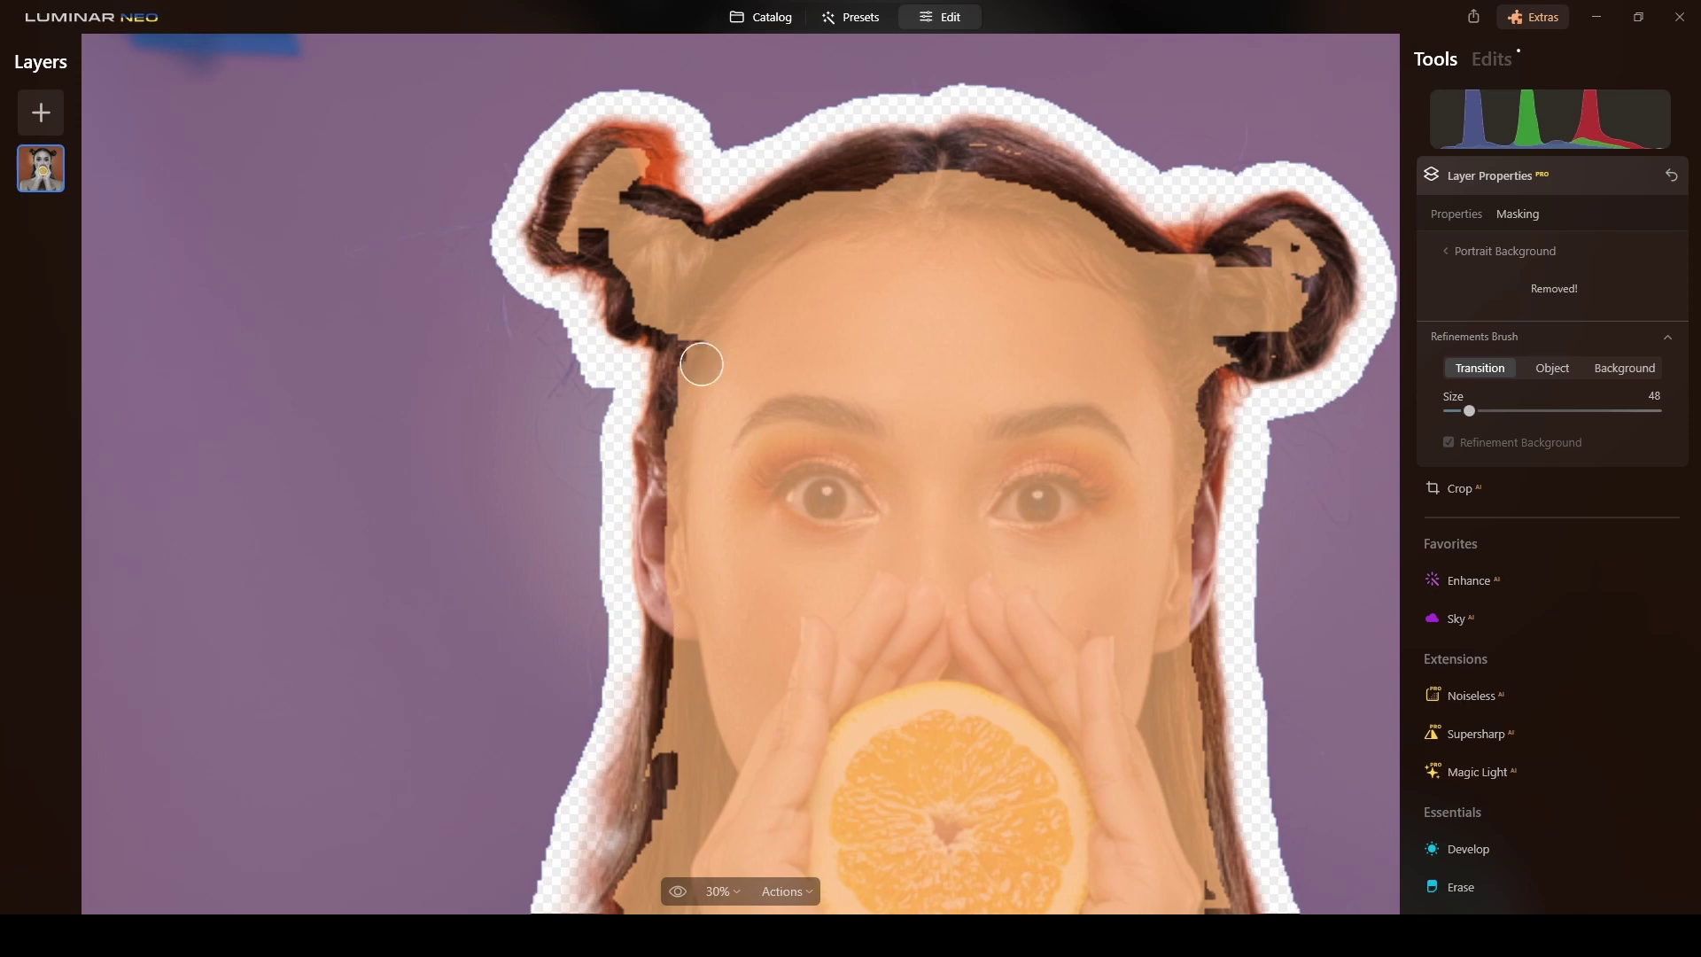
{"action": "left_click_drag", "start_coordinate": [1469, 411], "coordinate": [1462, 411]}
{"action": "mouse_move", "coordinate": [641, 114]}
{"action": "left_mouse_down"}
{"action": "mouse_move", "coordinate": [664, 180]}
{"action": "mouse_move", "coordinate": [661, 142]}
{"action": "mouse_move", "coordinate": [622, 126]}
{"action": "mouse_move", "coordinate": [665, 178]}
{"action": "mouse_move", "coordinate": [627, 111]}
{"action": "left_mouse_up"}
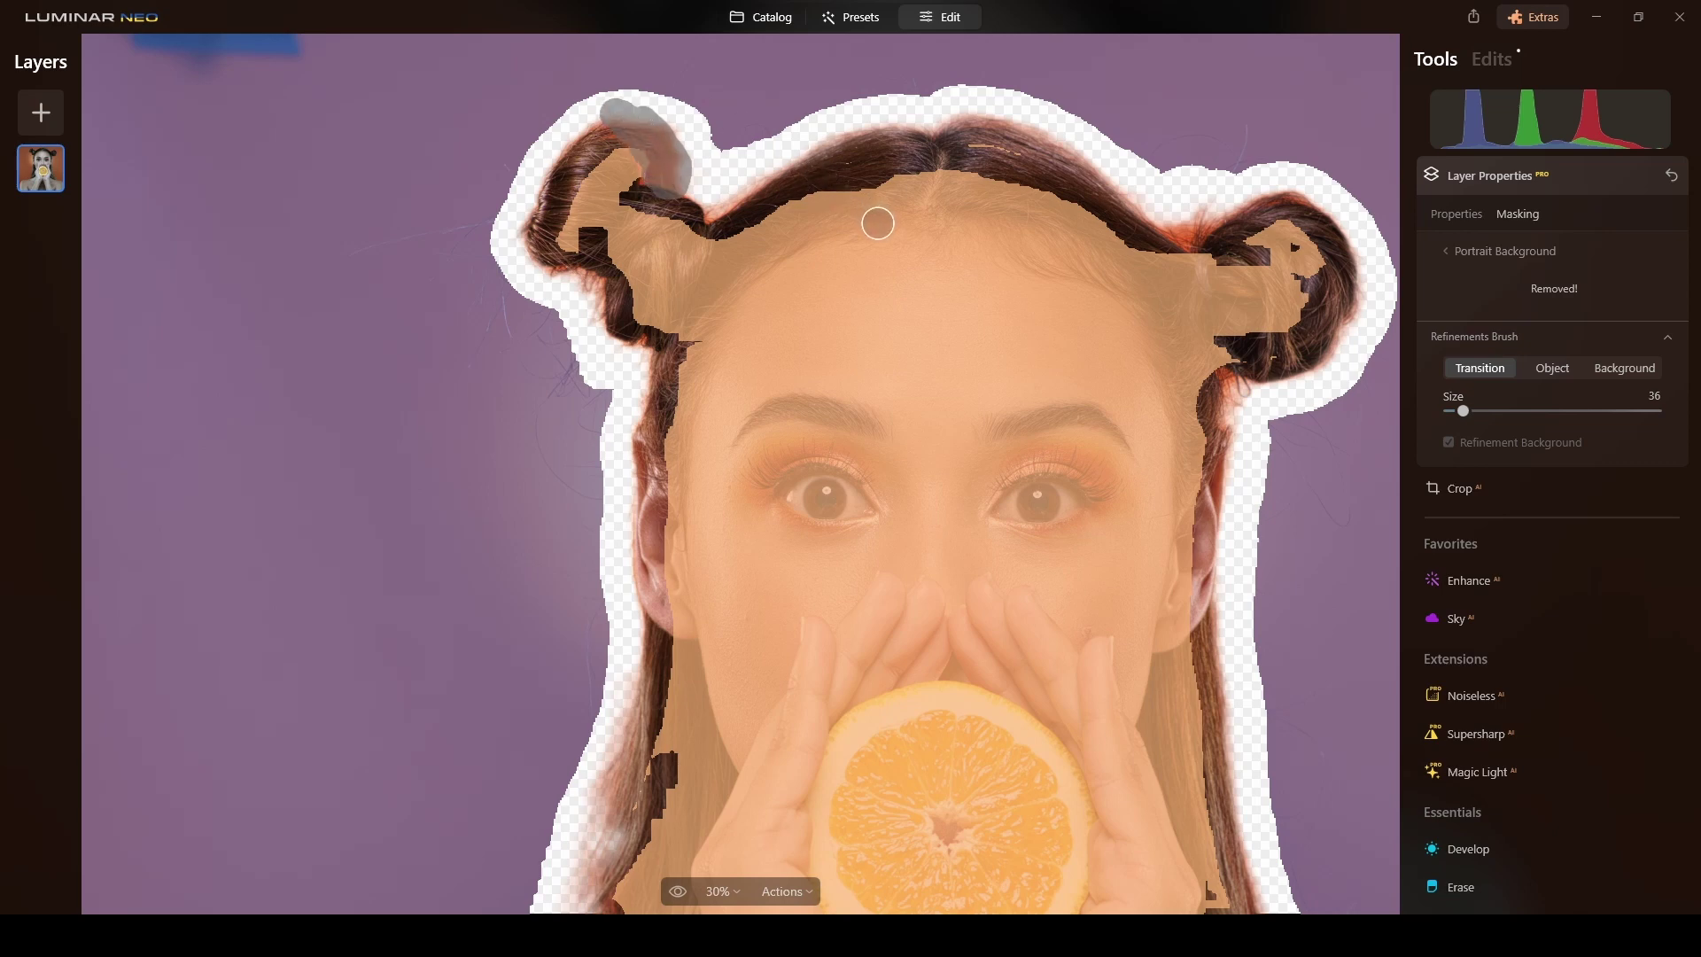
{"action": "mouse_move", "coordinate": [637, 173]}
{"action": "left_mouse_down"}
{"action": "mouse_move", "coordinate": [627, 143]}
{"action": "mouse_move", "coordinate": [635, 165]}
{"action": "left_mouse_up"}
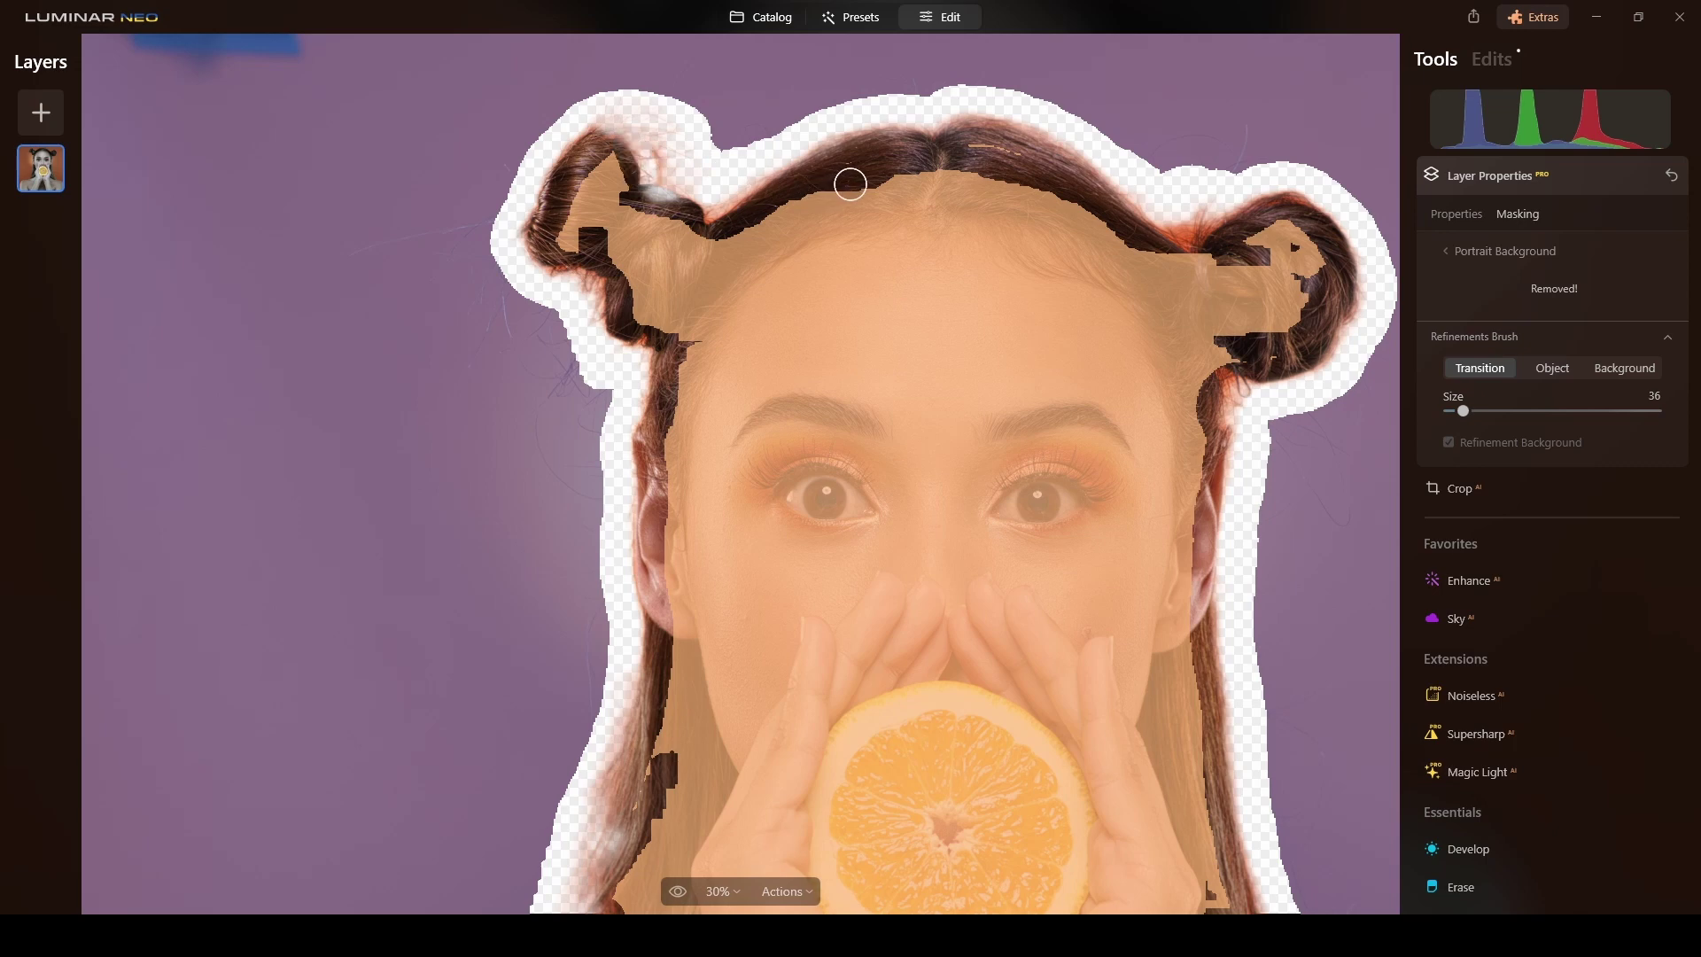
{"action": "left_click_drag", "start_coordinate": [654, 151], "coordinate": [674, 180]}
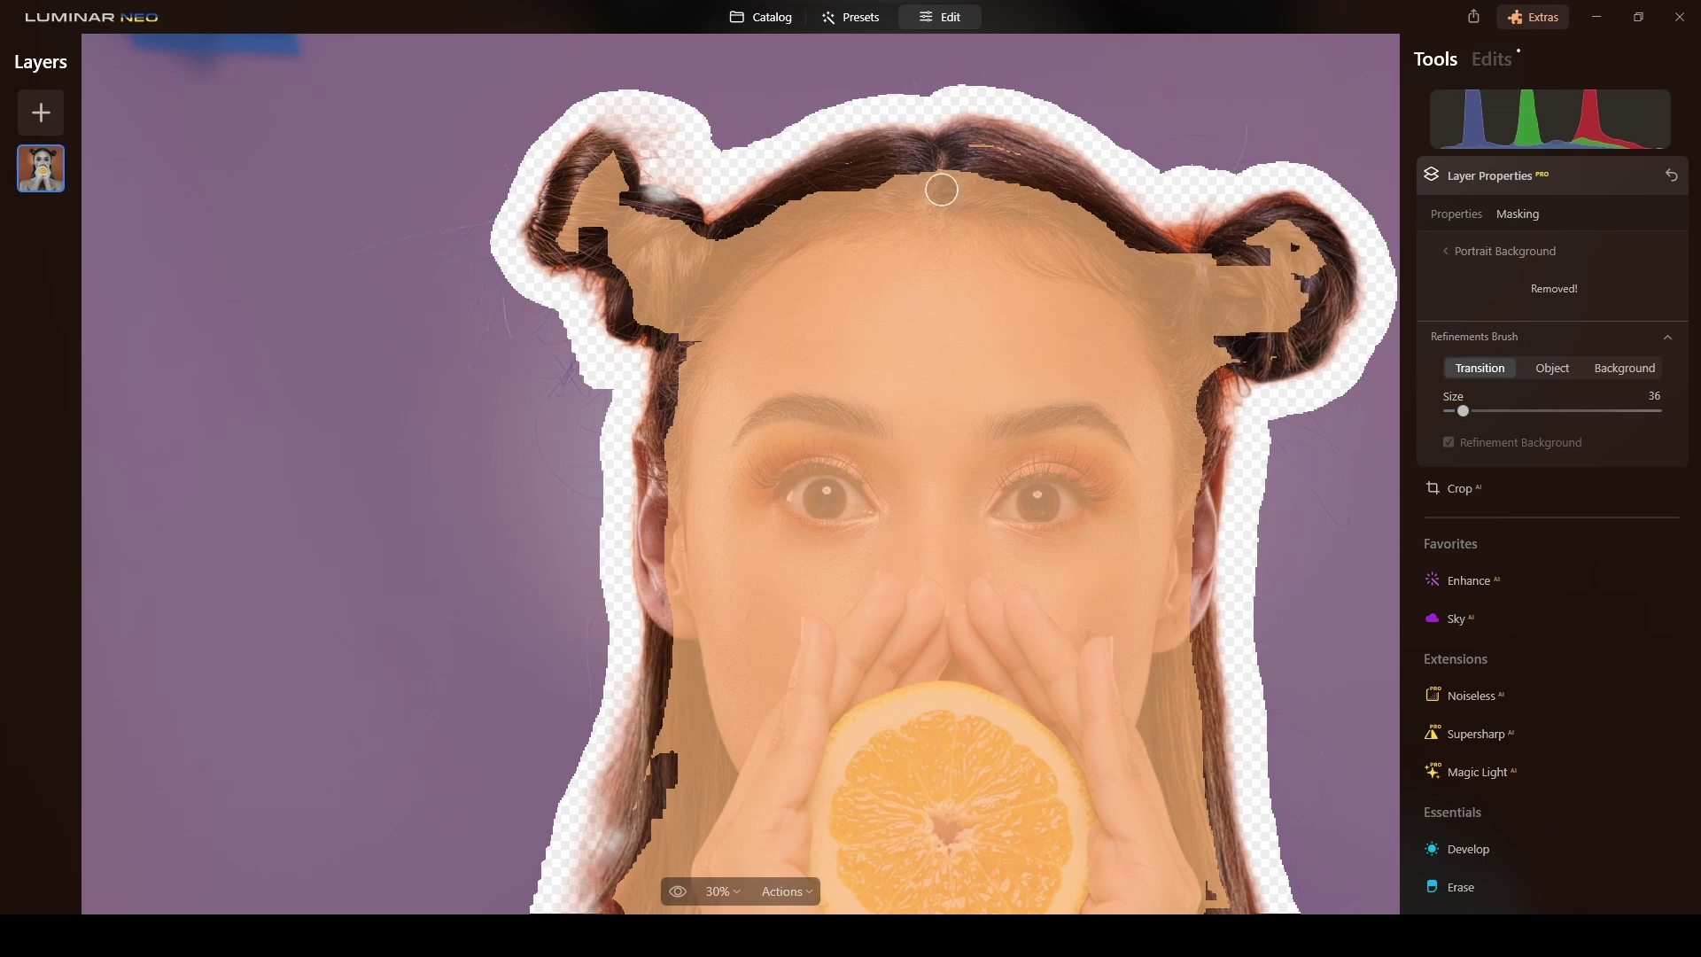
Paint transition strokes around the right hair bun and down the right hair edge to the shoulder
{"action": "left_click_drag", "start_coordinate": [1162, 218], "coordinate": [1209, 213]}
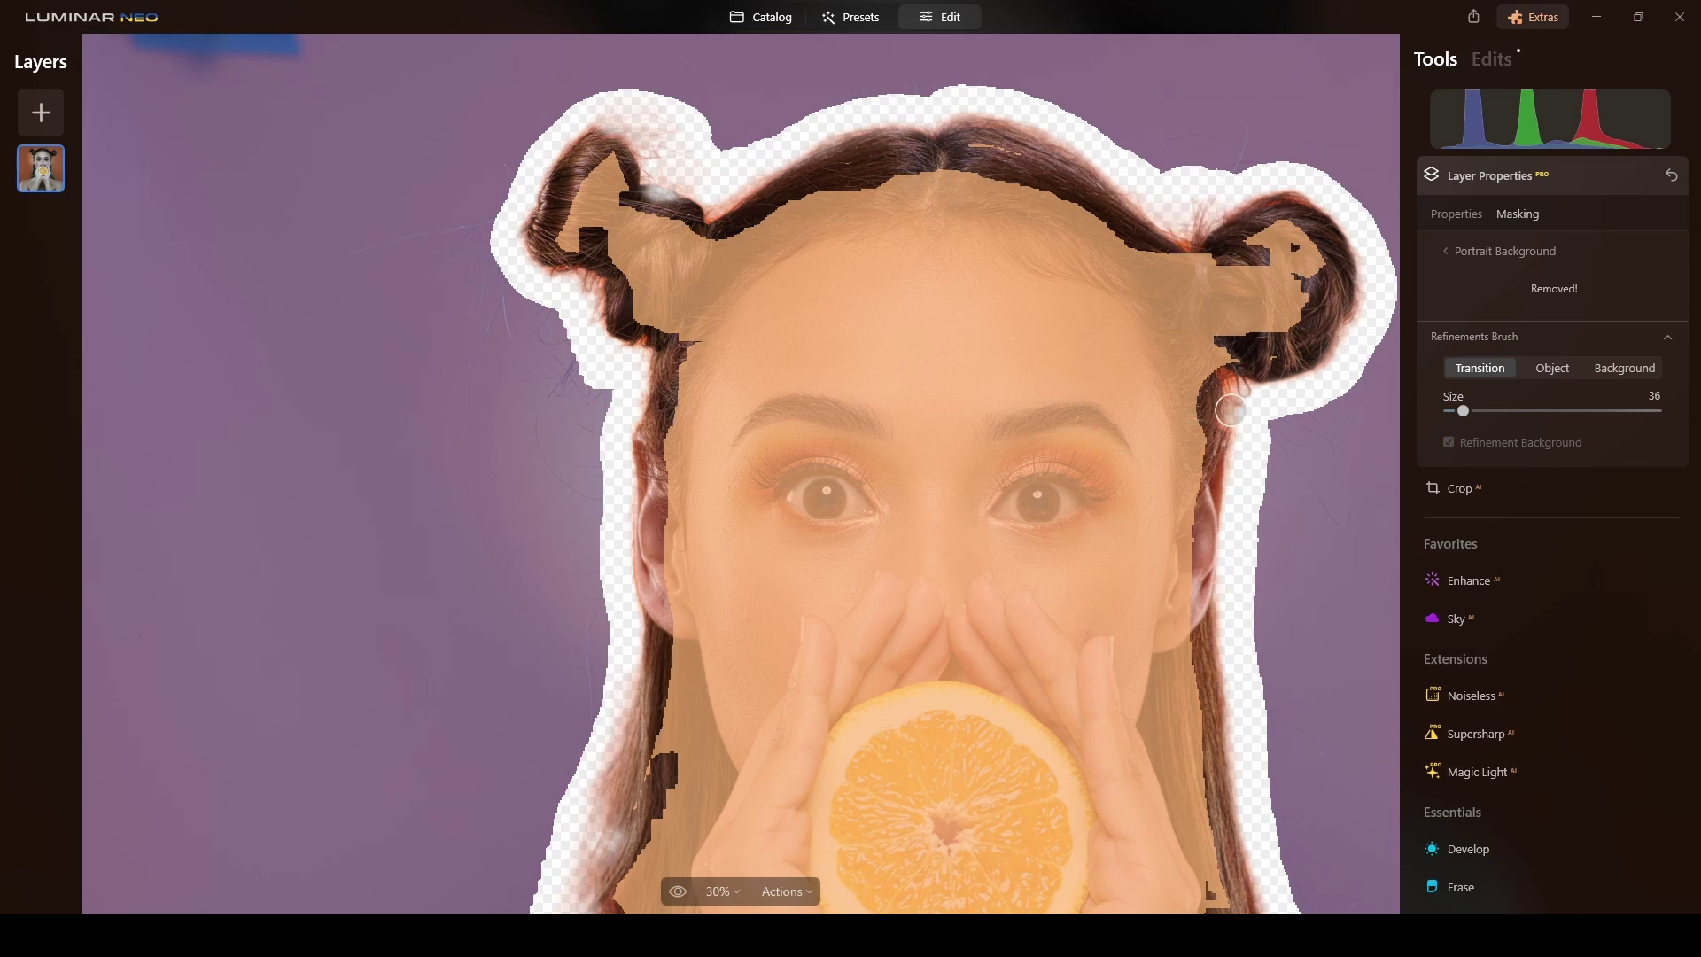
{"action": "left_click_drag", "start_coordinate": [975, 384], "coordinate": [939, 200]}
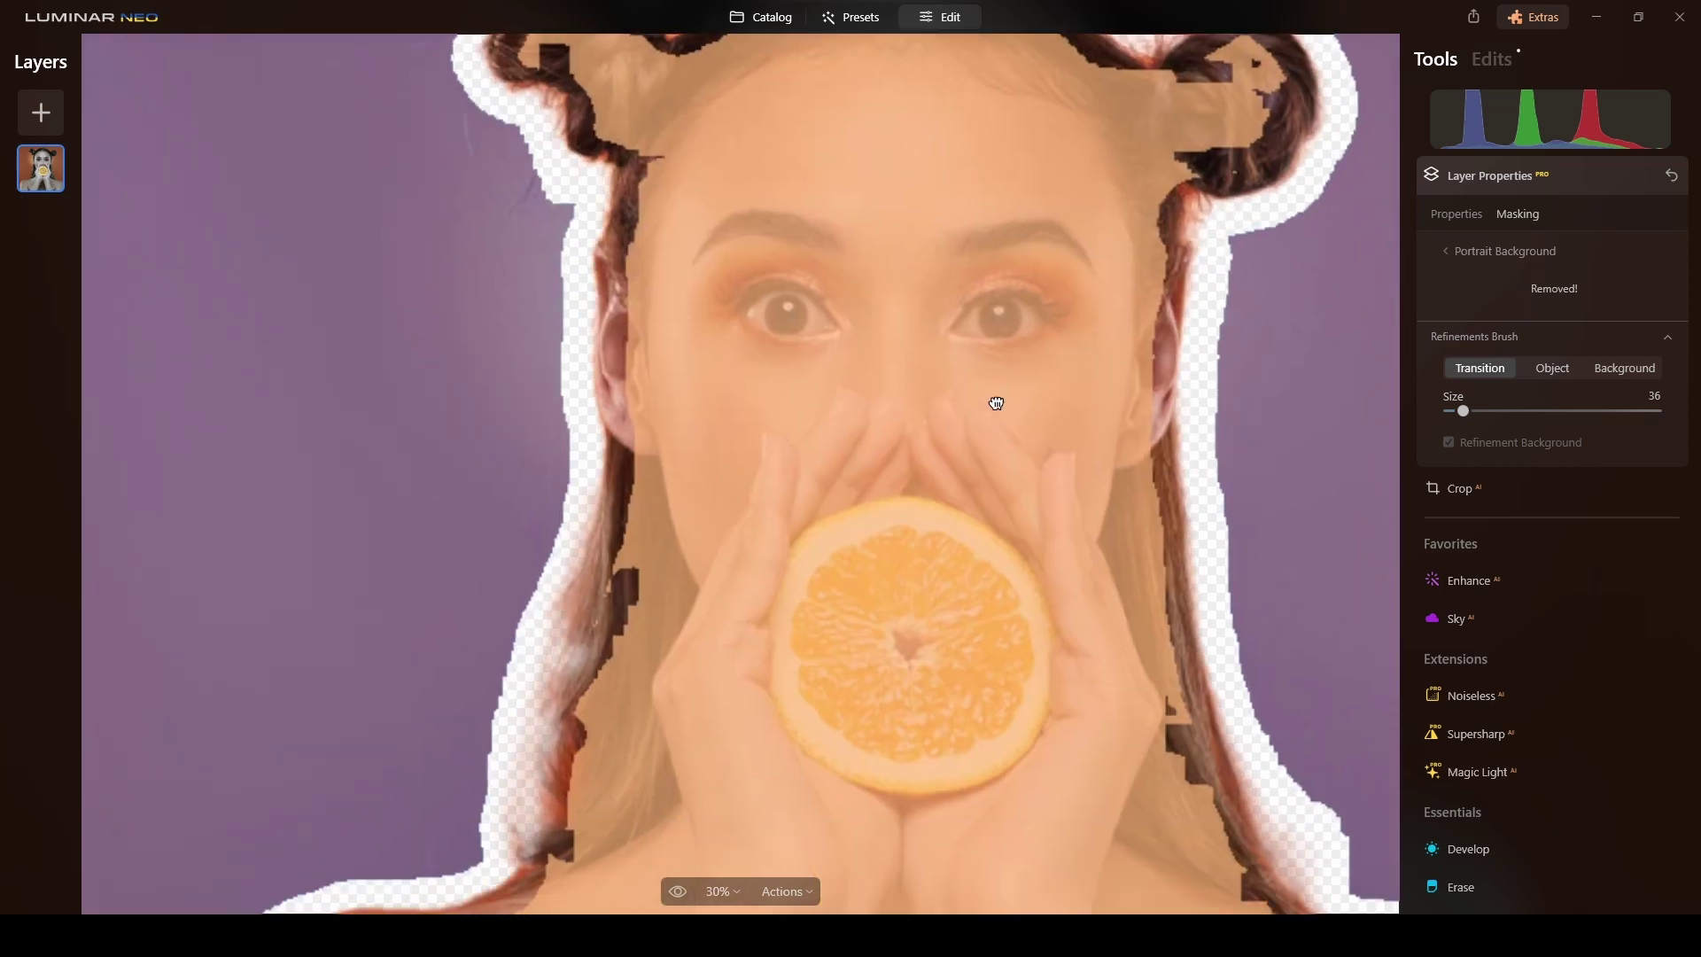
{"action": "left_click_drag", "start_coordinate": [1183, 133], "coordinate": [1179, 215]}
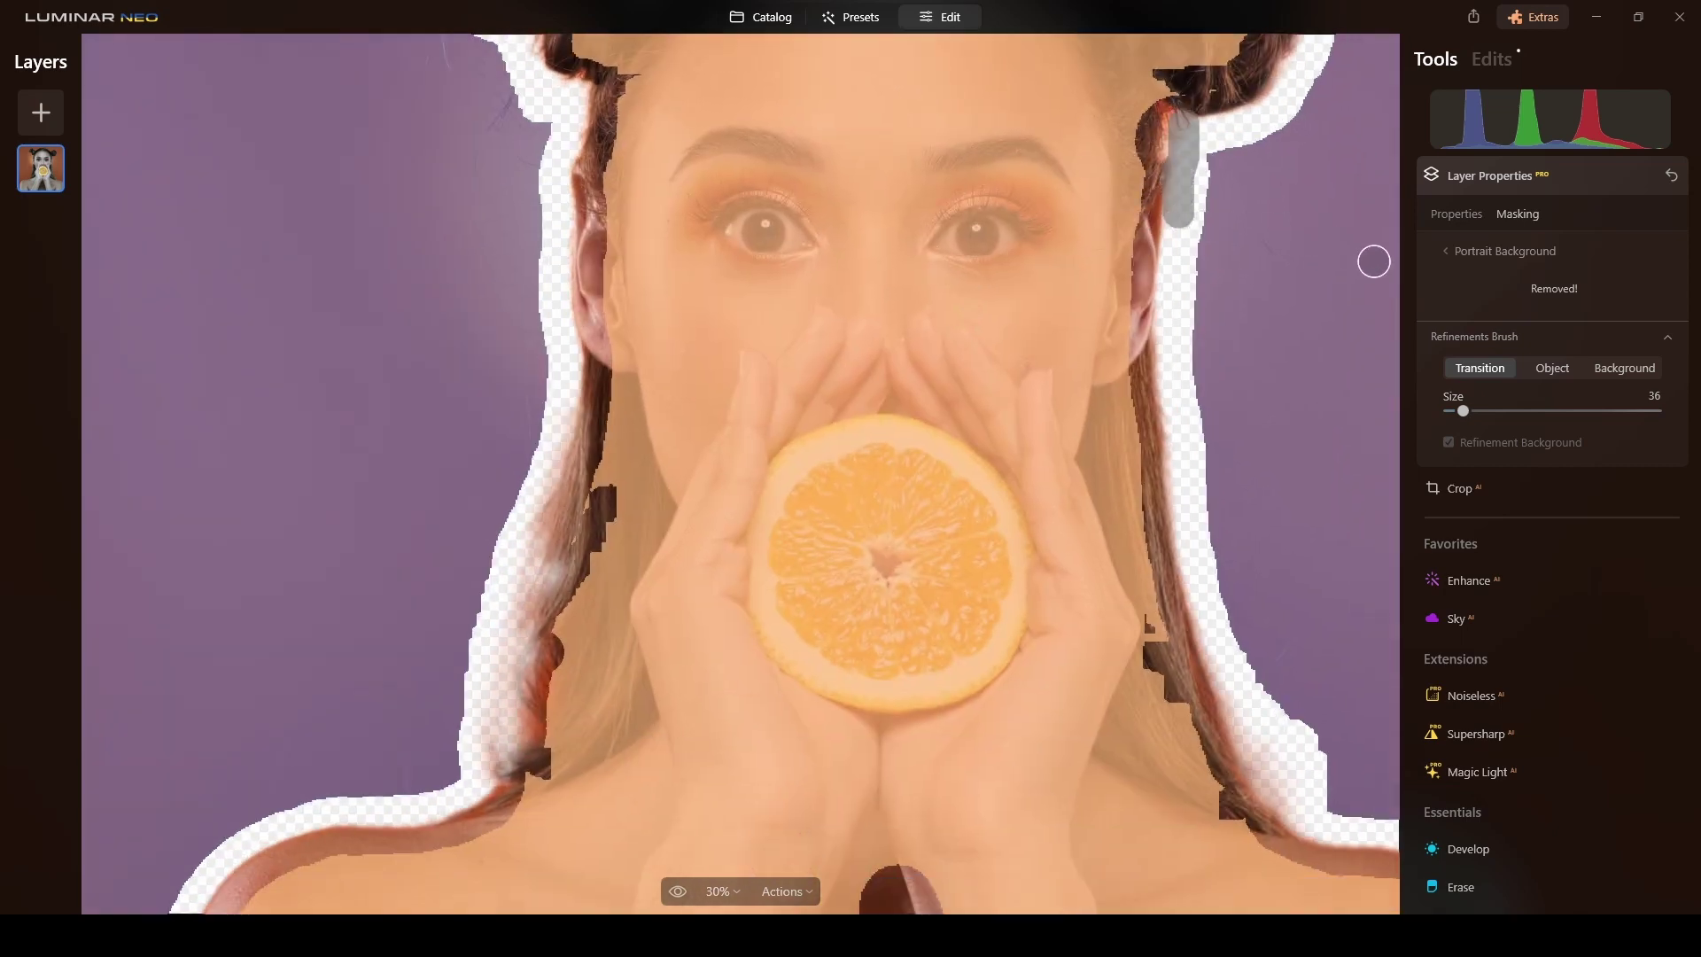
{"action": "scroll", "coordinate": [1085, 319], "scroll_direction": "down", "scroll_amount": 5}
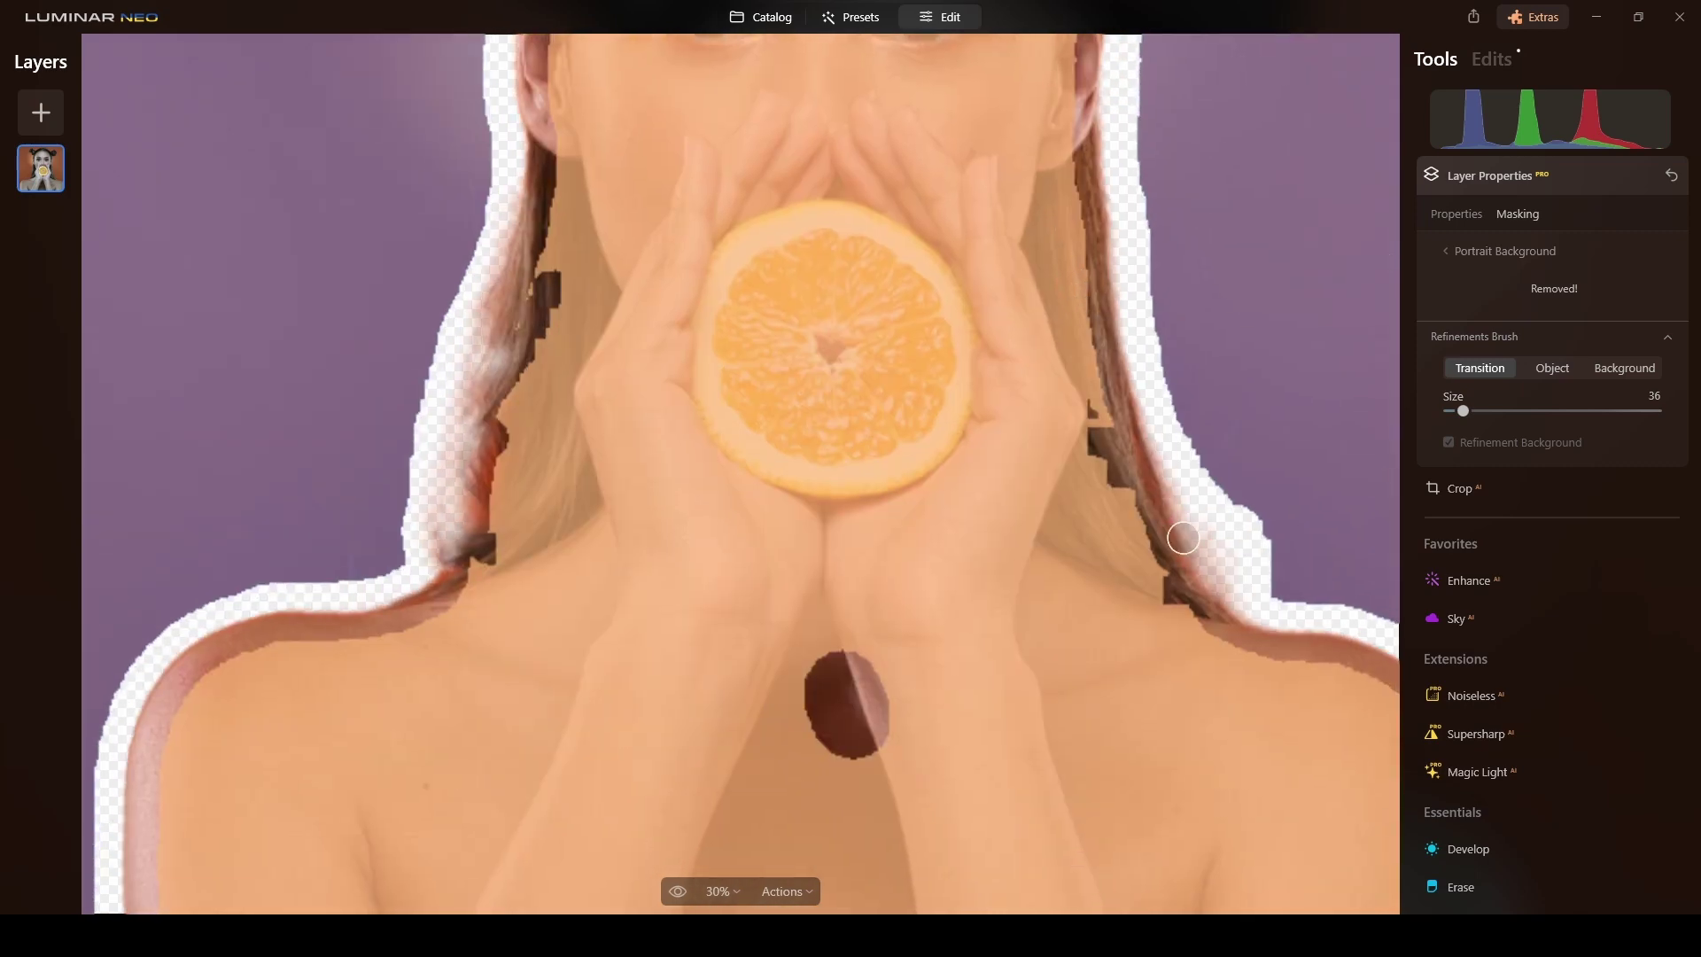
{"action": "mouse_move", "coordinate": [1156, 409]}
{"action": "left_mouse_down"}
{"action": "mouse_move", "coordinate": [1197, 569]}
{"action": "mouse_move", "coordinate": [1229, 598]}
{"action": "left_mouse_up"}
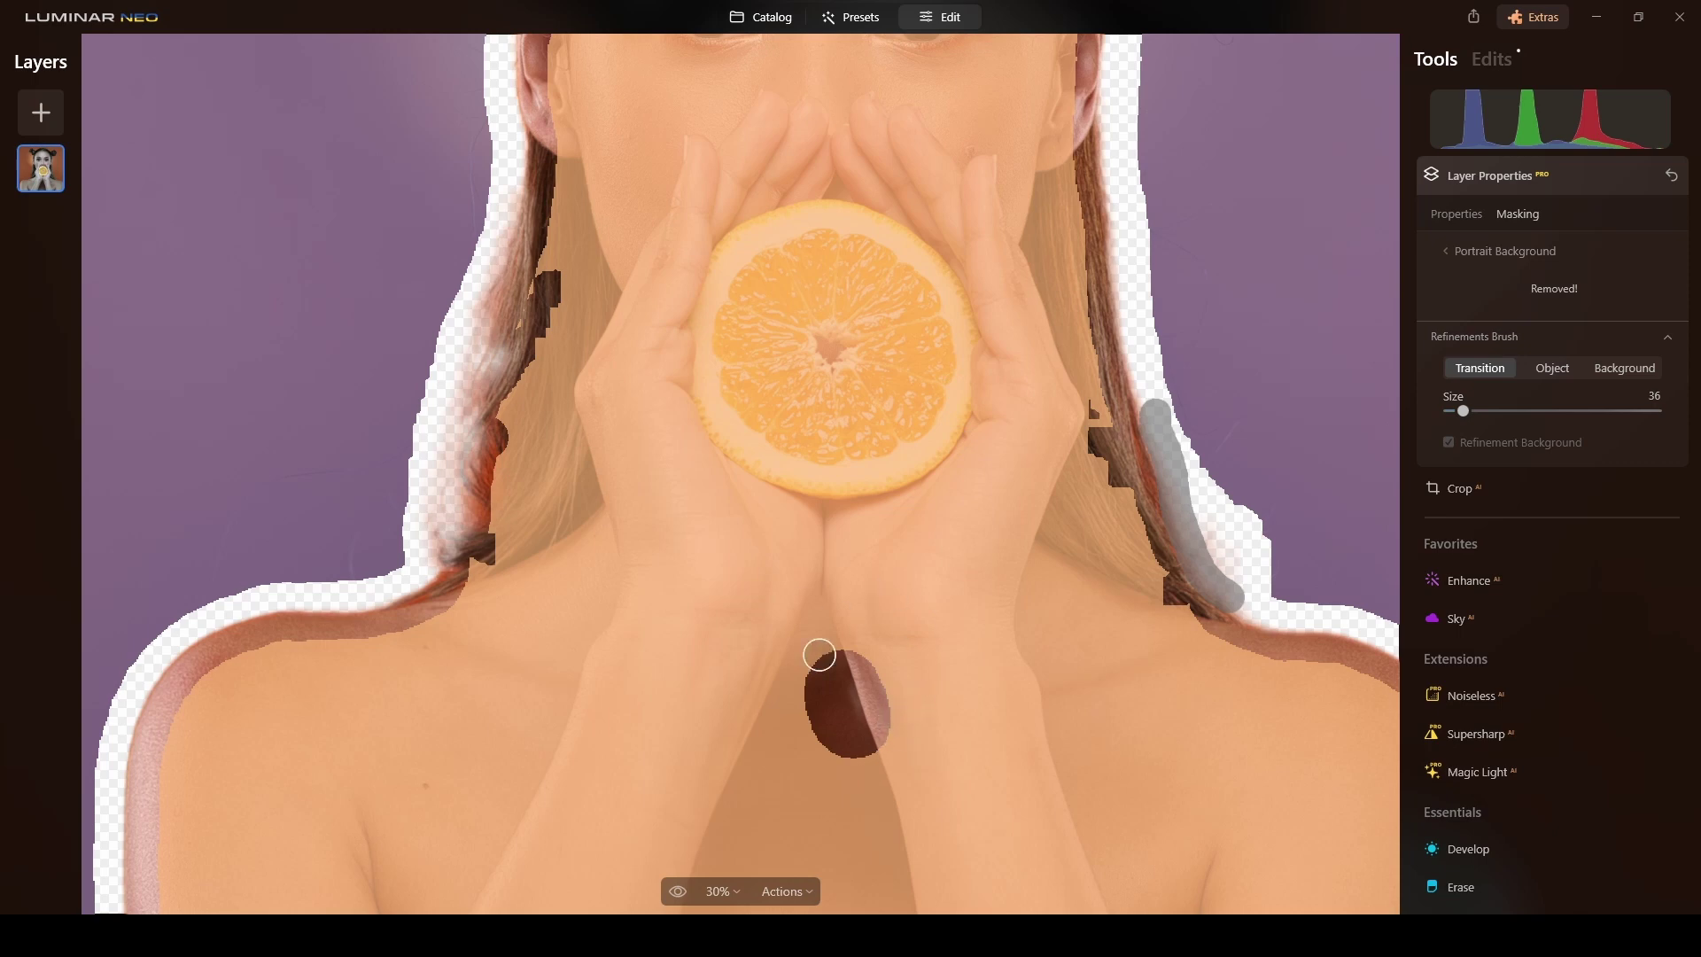
Restore the chest's dark patch and the hair bun in Object mode, then collapse Layer Properties
{"action": "left_click", "coordinate": [1552, 368]}
{"action": "mouse_move", "coordinate": [820, 646]}
{"action": "left_mouse_down"}
{"action": "mouse_move", "coordinate": [805, 701]}
{"action": "mouse_move", "coordinate": [827, 762]}
{"action": "mouse_move", "coordinate": [877, 754]}
{"action": "mouse_move", "coordinate": [892, 701]}
{"action": "mouse_move", "coordinate": [847, 653]}
{"action": "mouse_move", "coordinate": [818, 677]}
{"action": "mouse_move", "coordinate": [835, 747]}
{"action": "mouse_move", "coordinate": [836, 672]}
{"action": "mouse_move", "coordinate": [882, 724]}
{"action": "left_mouse_up"}
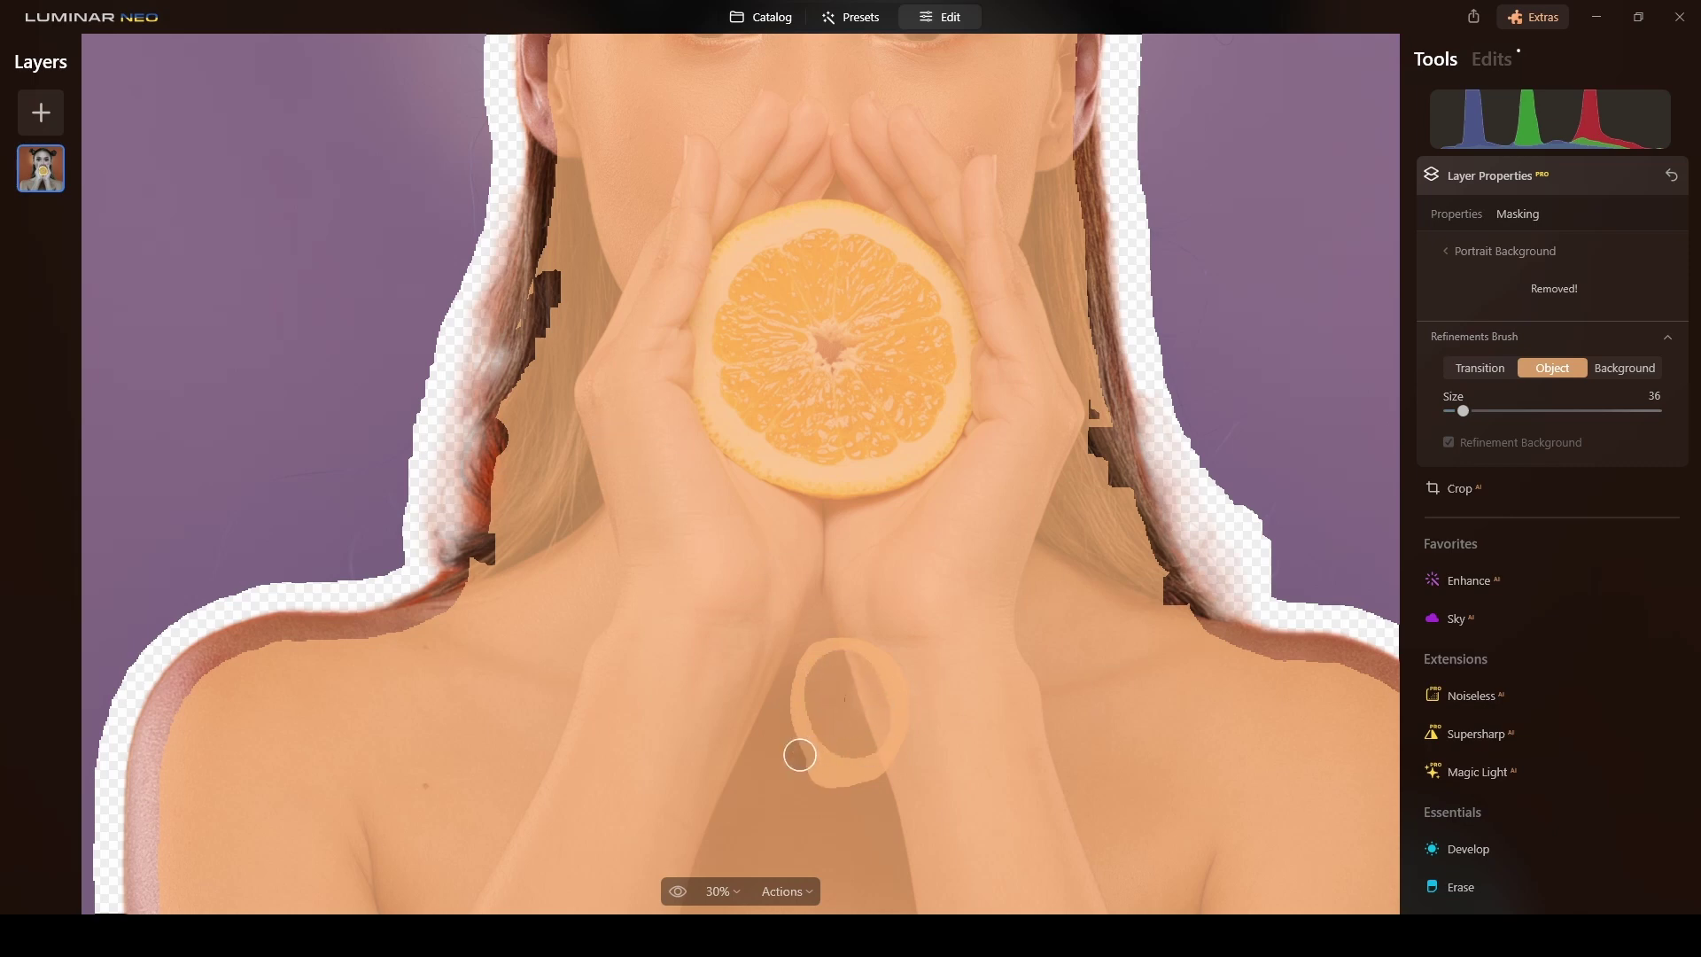
{"action": "scroll", "coordinate": [689, 430], "scroll_direction": "down", "scroll_amount": 3}
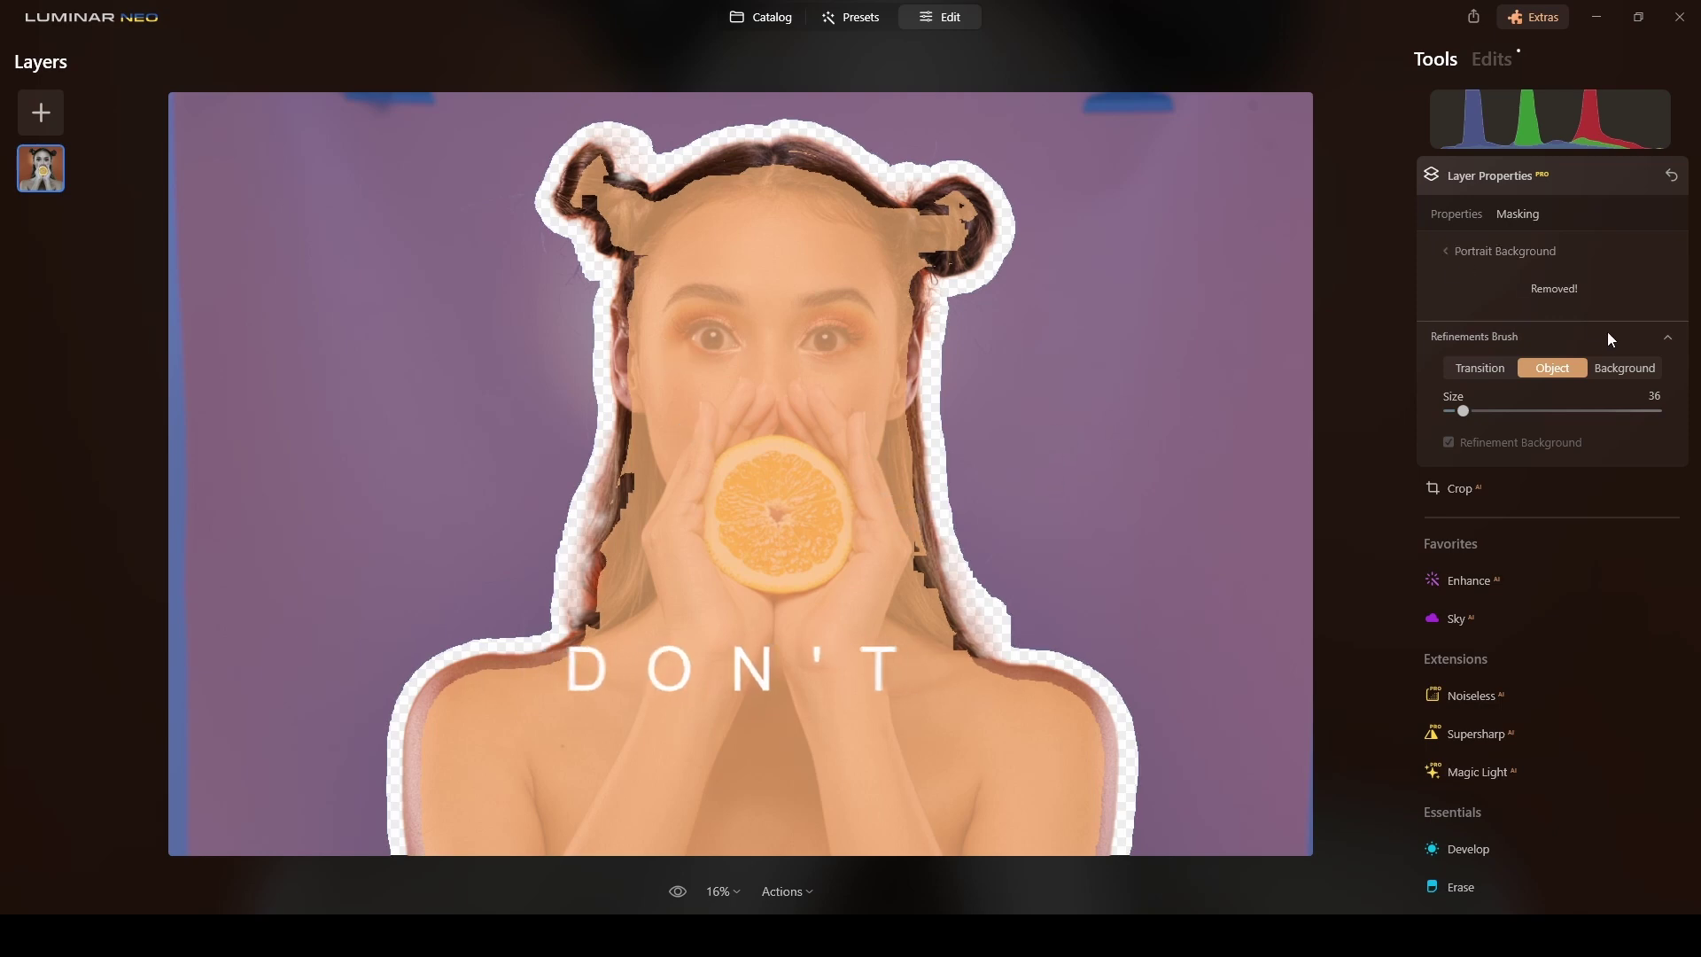
{"action": "left_click", "coordinate": [944, 242]}
{"action": "left_click", "coordinate": [1604, 173]}
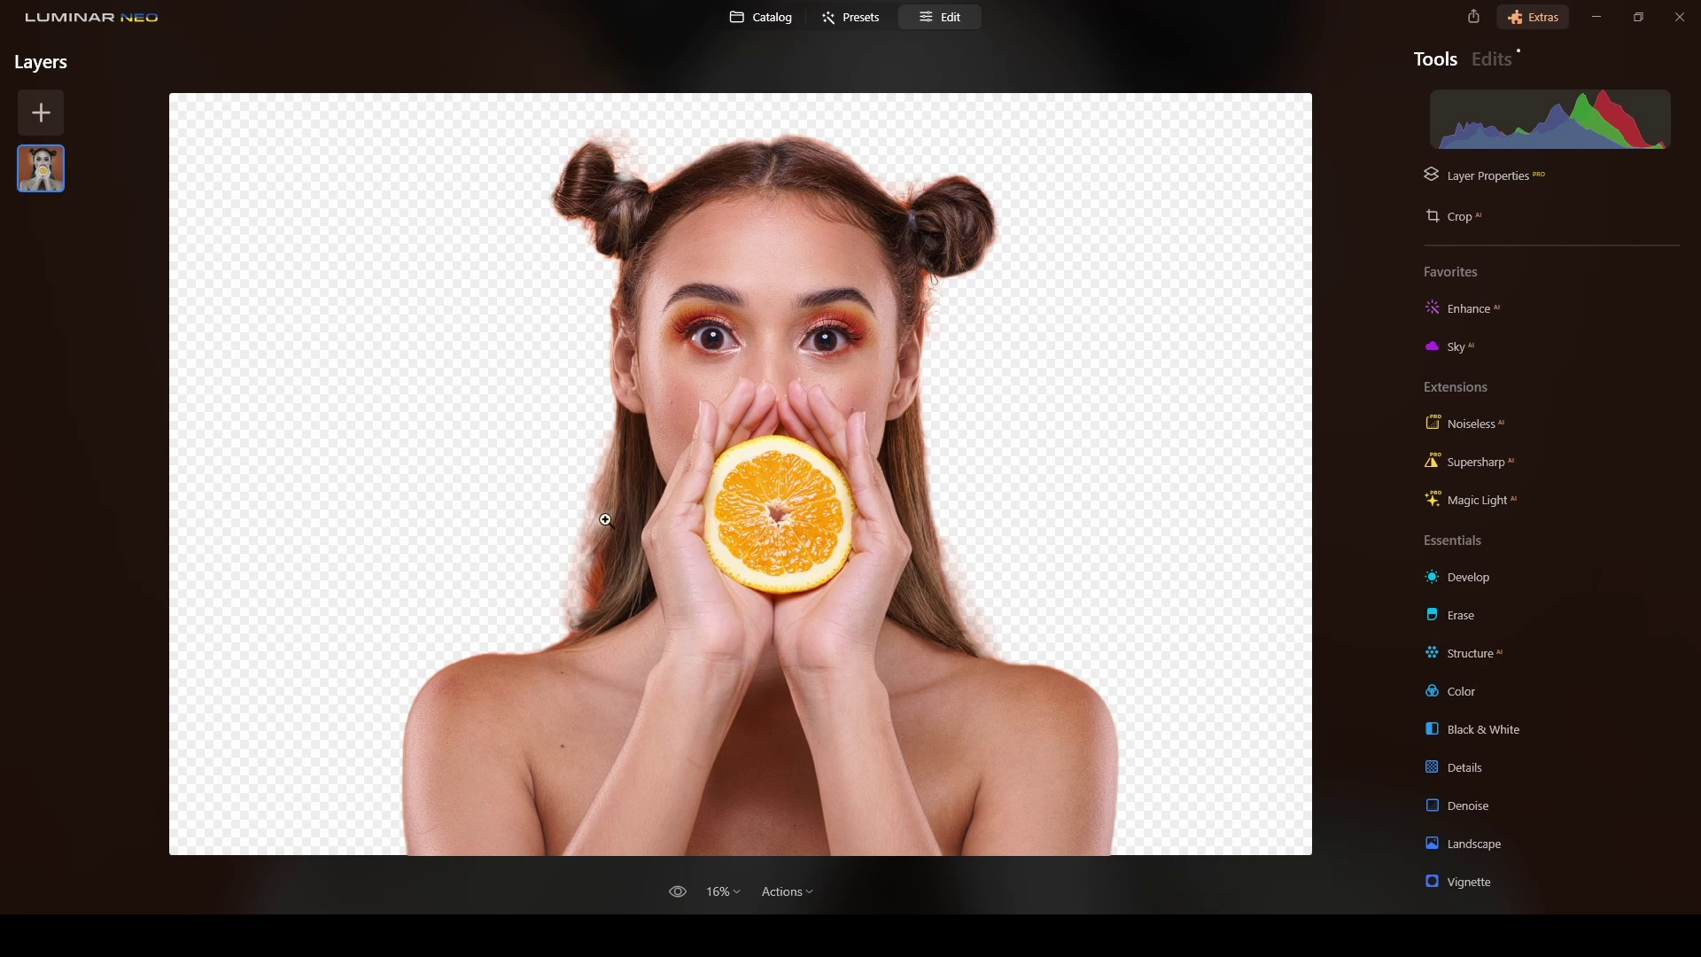
Zoom in and show the portrait layer's mask as a red overlay
{"action": "left_click", "coordinate": [590, 546]}
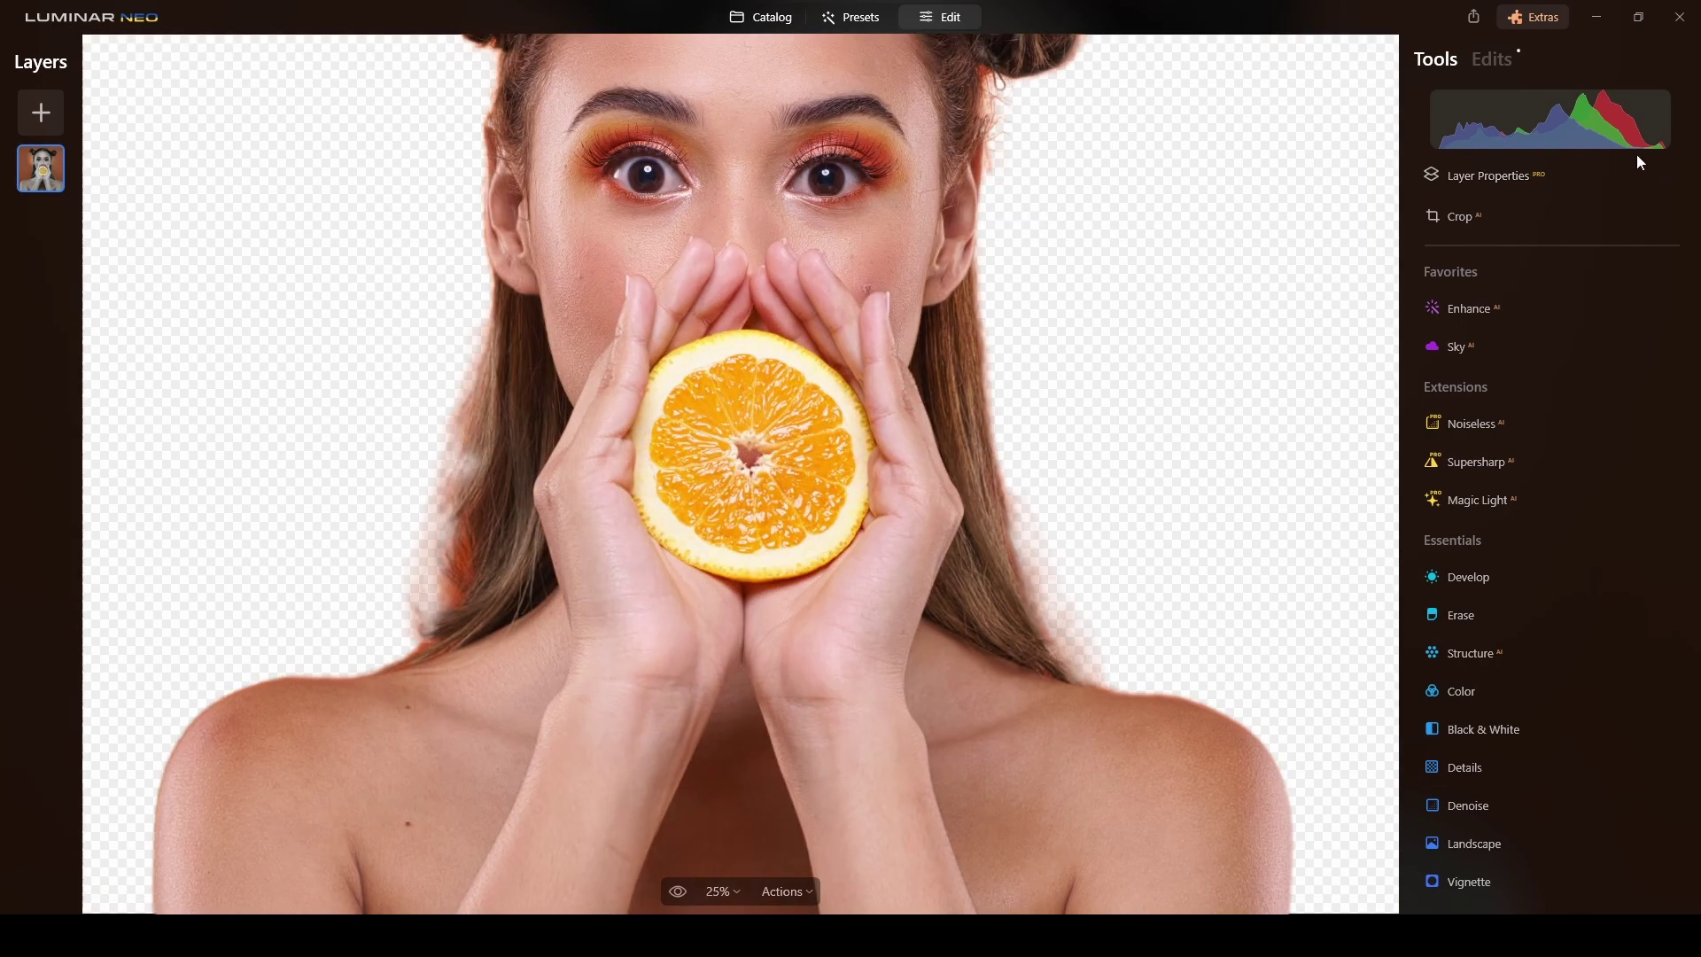
{"action": "left_click", "coordinate": [1581, 178]}
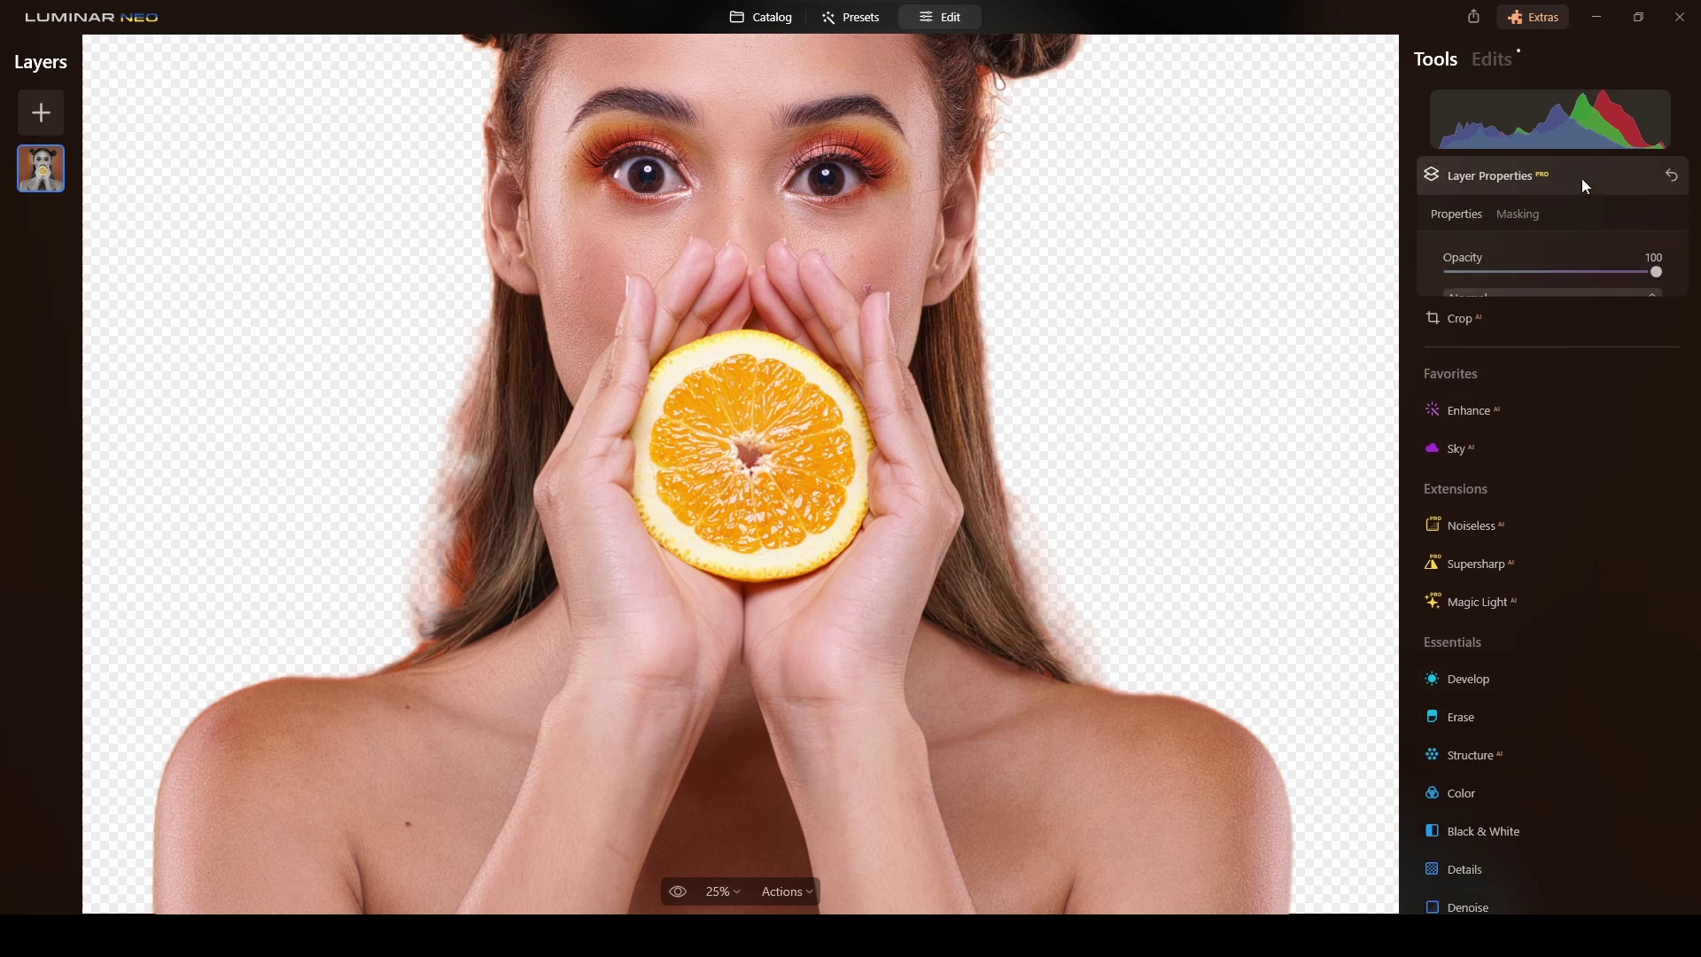
{"action": "left_click", "coordinate": [1530, 218]}
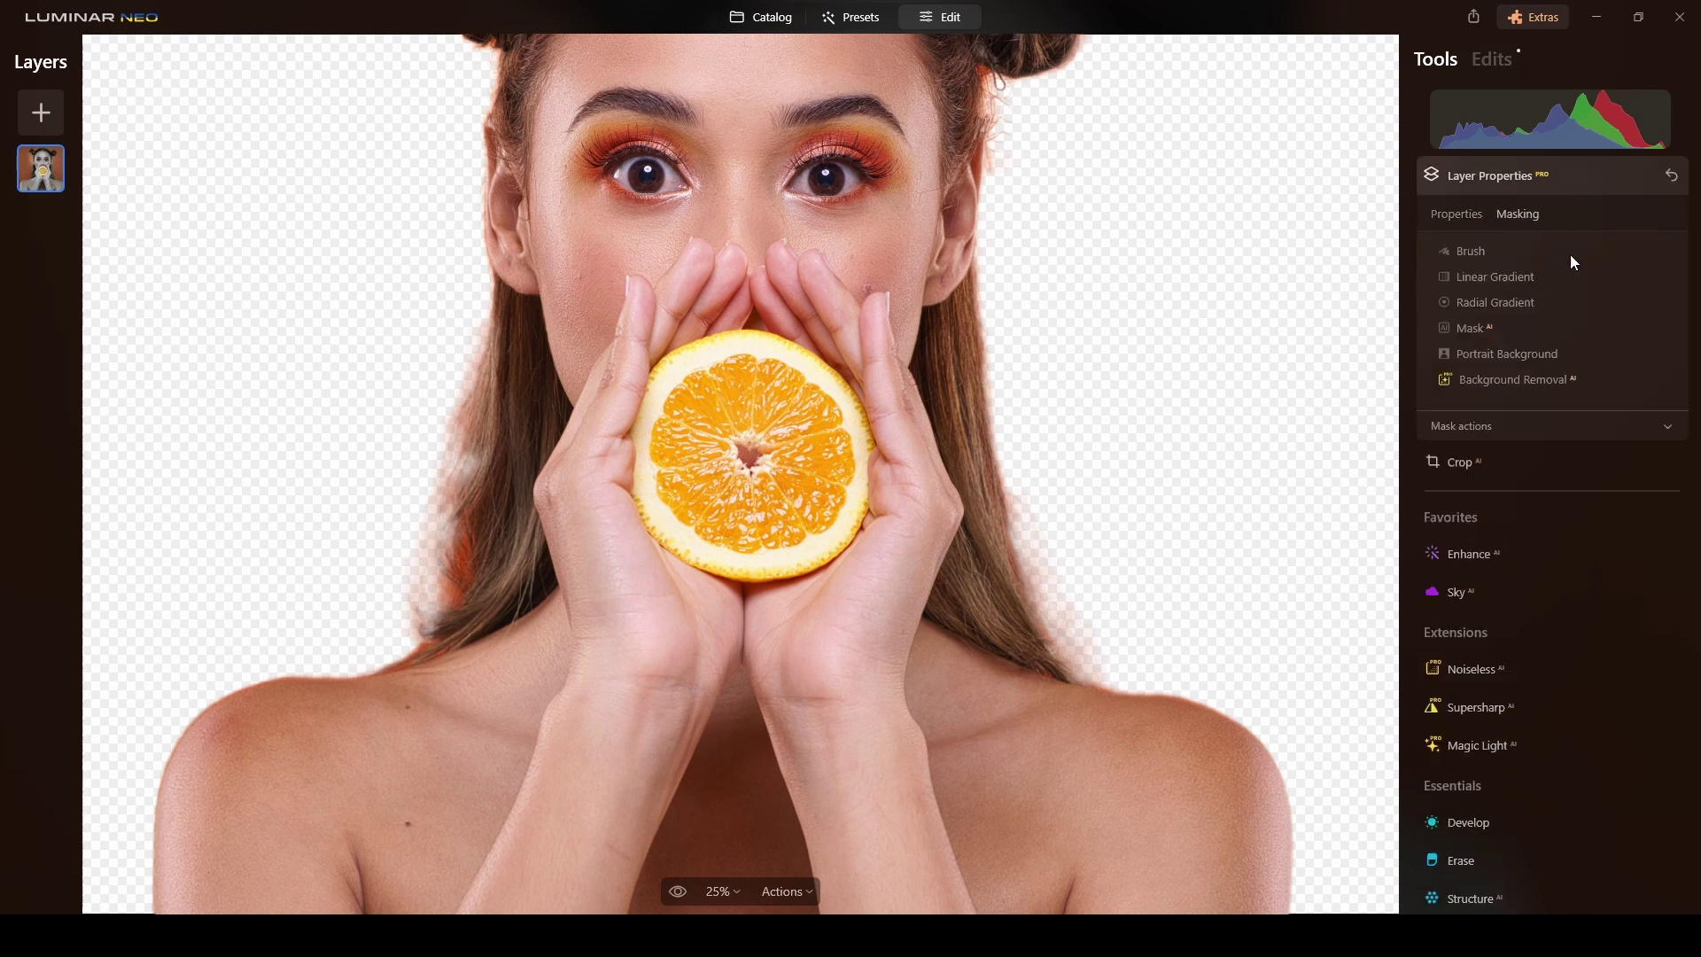
{"action": "left_click", "coordinate": [1541, 425]}
{"action": "left_click", "coordinate": [1625, 483]}
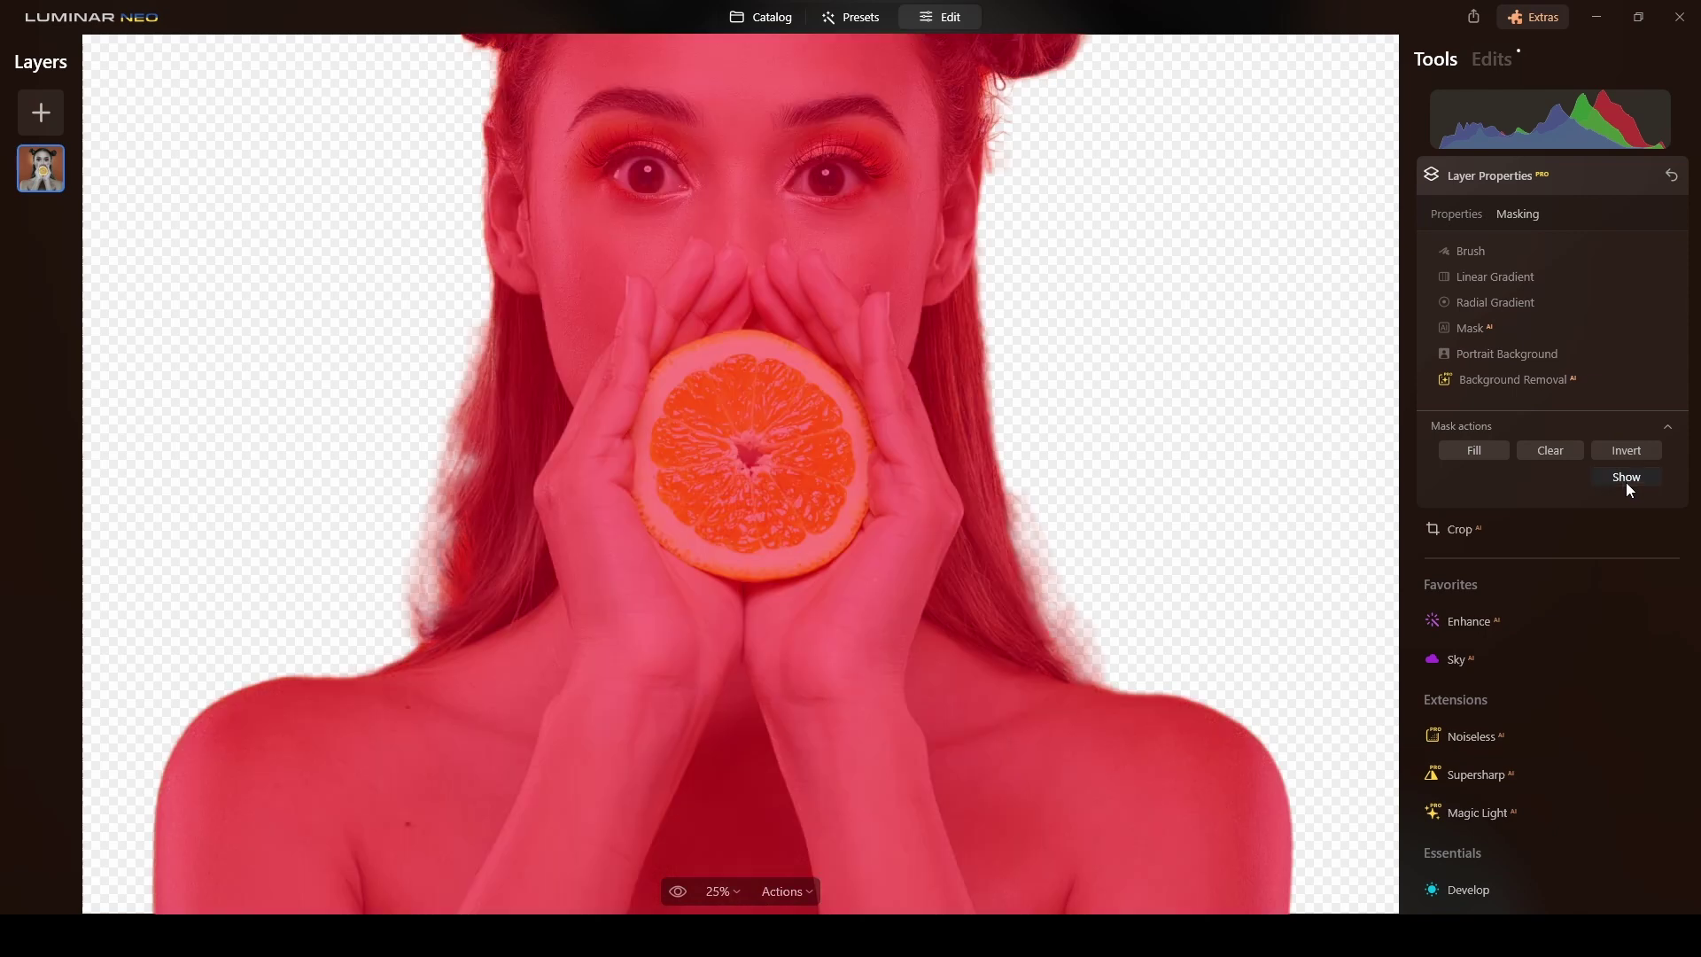
Lower the mask brush Strength to 52 and return to the masking tools list
{"action": "left_click", "coordinate": [1472, 250]}
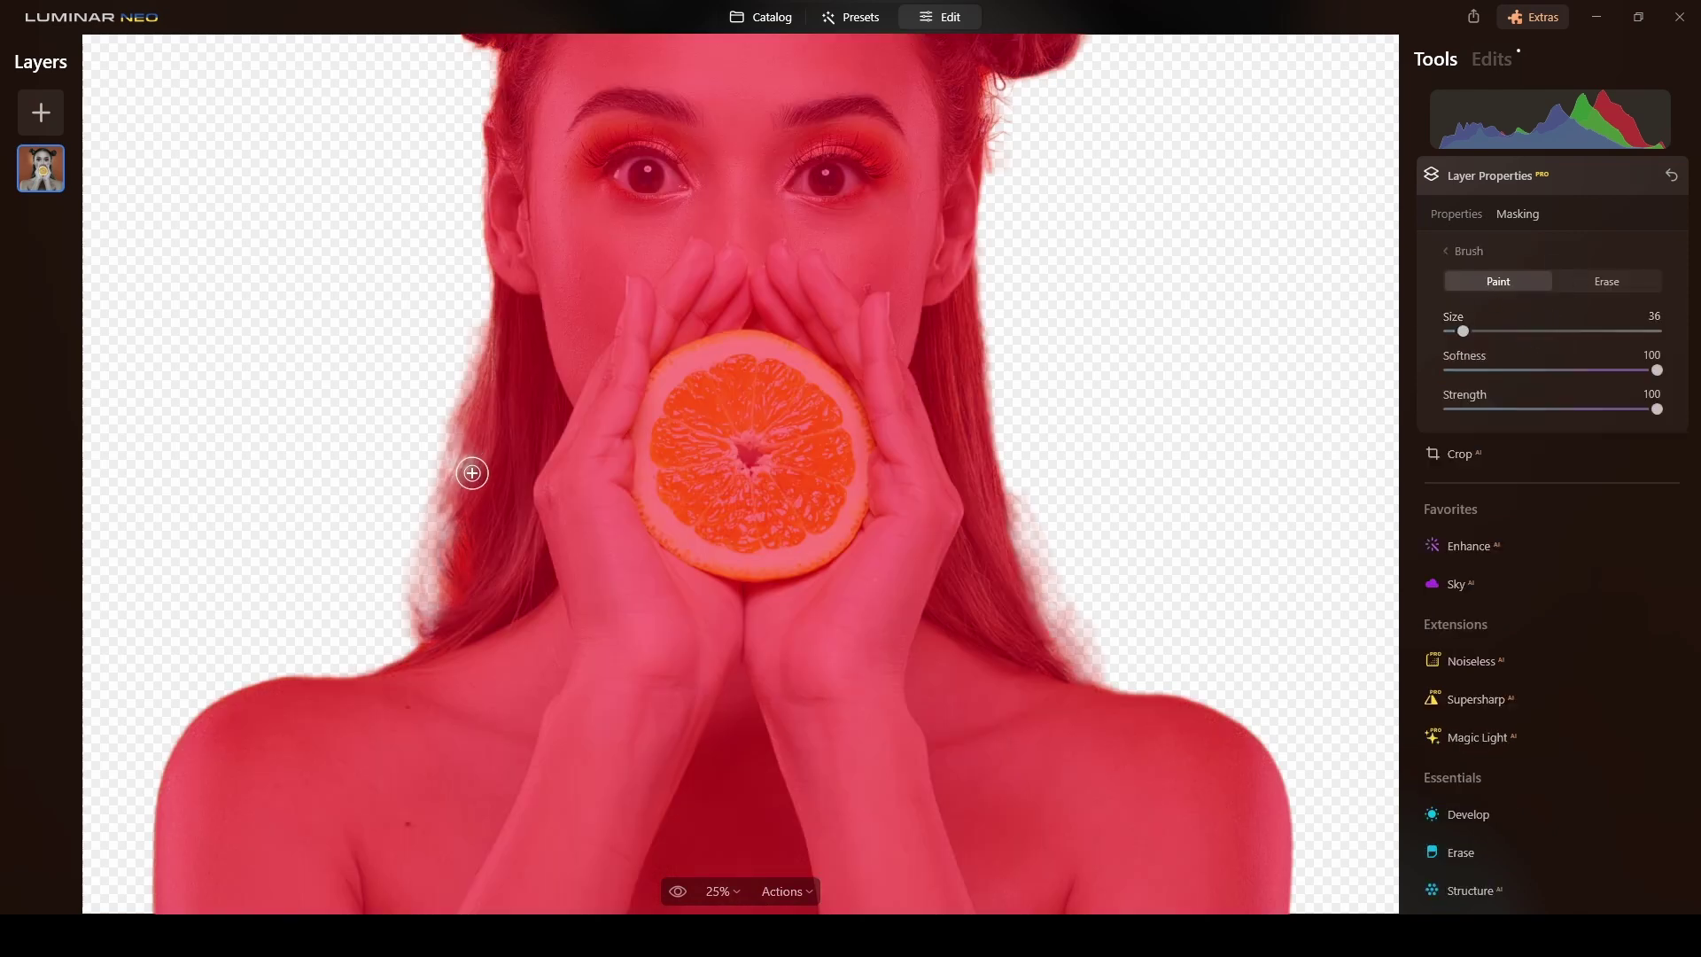
{"action": "left_click_drag", "start_coordinate": [1591, 412], "coordinate": [1521, 410]}
{"action": "left_click", "coordinate": [1468, 251]}
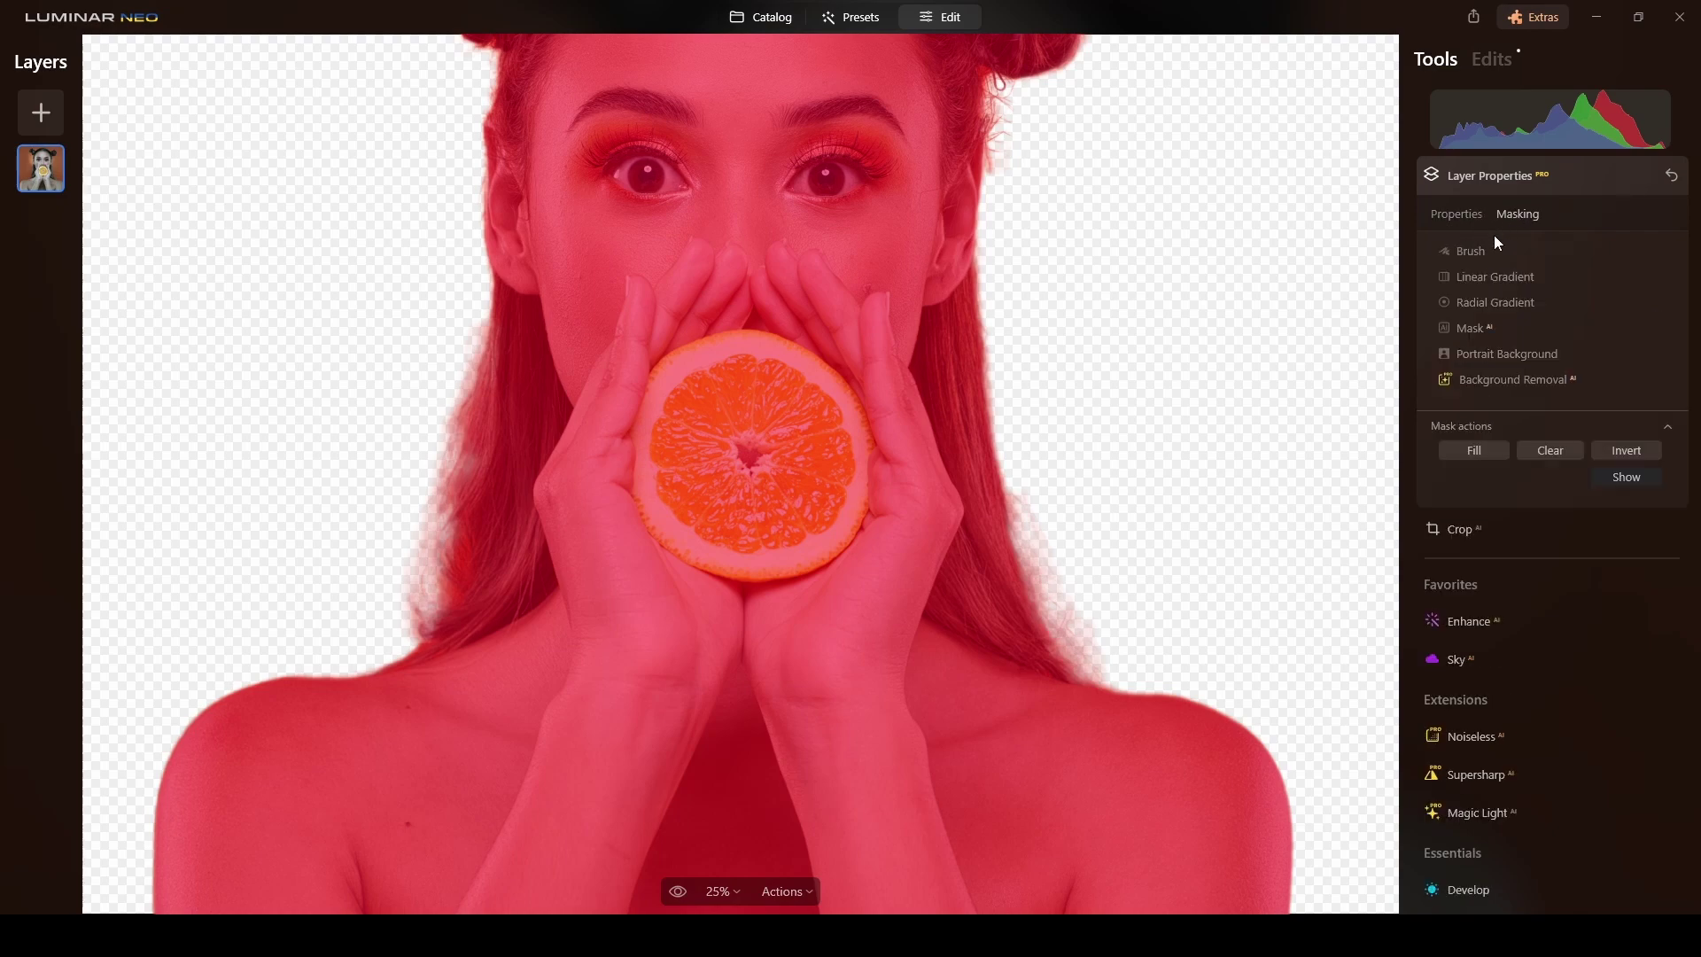
Rerun Portrait Background removal, restore the left hair edge in Object mode, and collapse Layer Properties
{"action": "left_click", "coordinate": [1486, 354]}
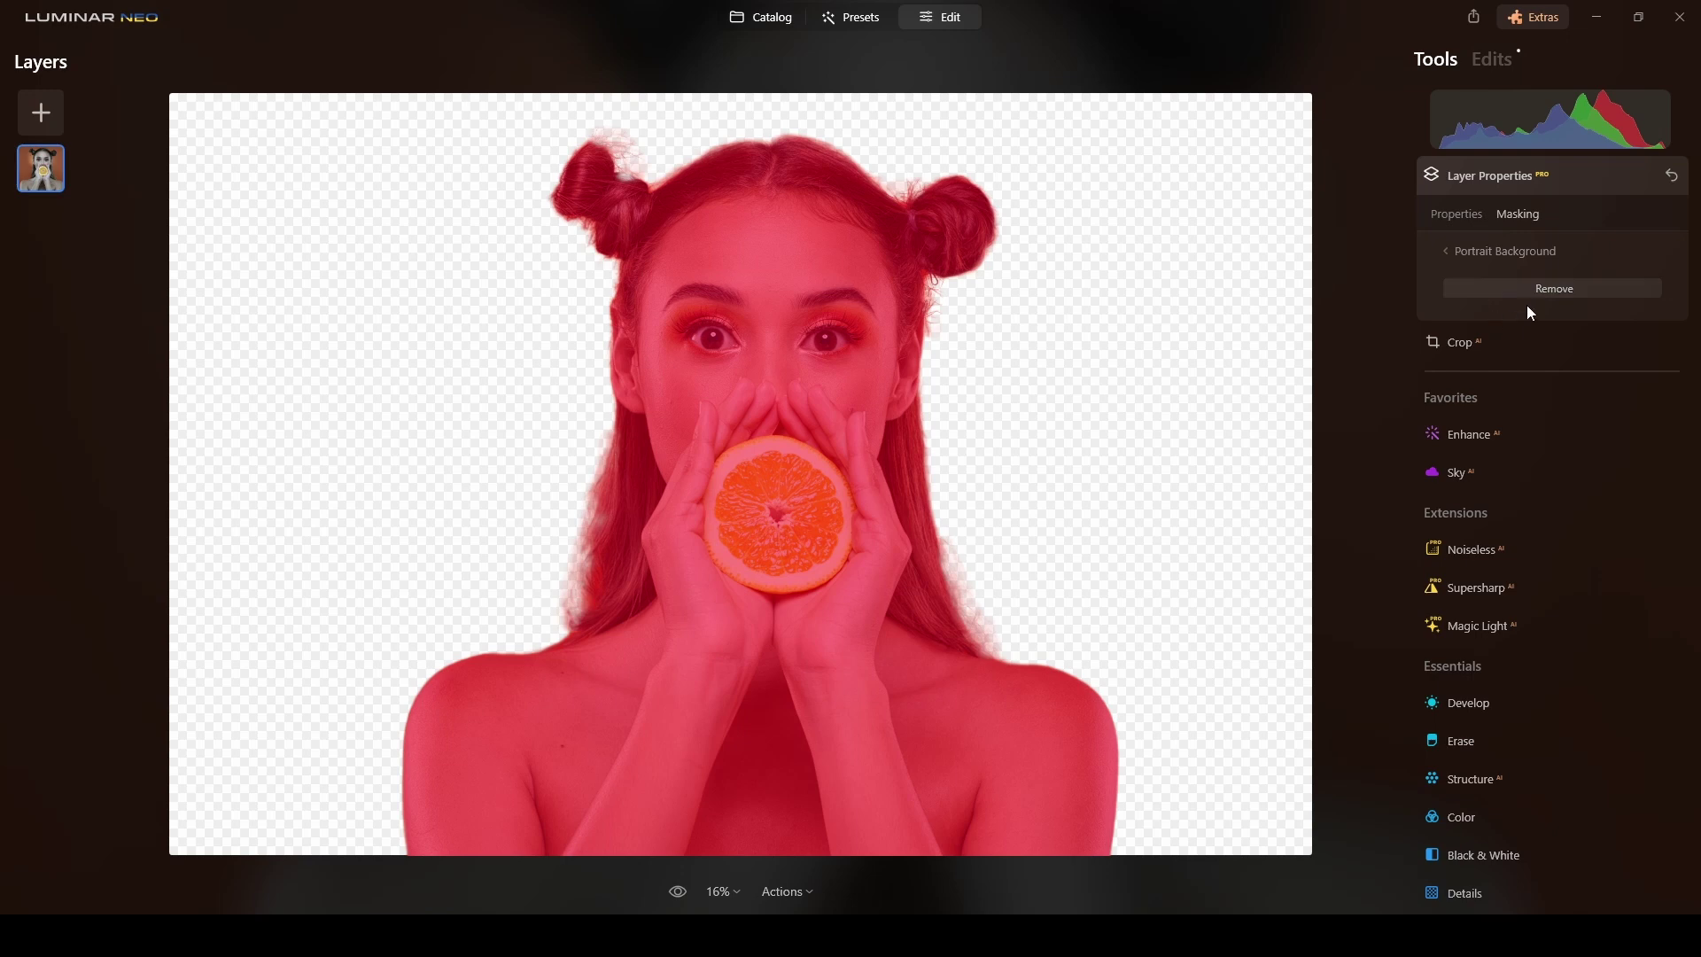
{"action": "left_click", "coordinate": [1518, 287]}
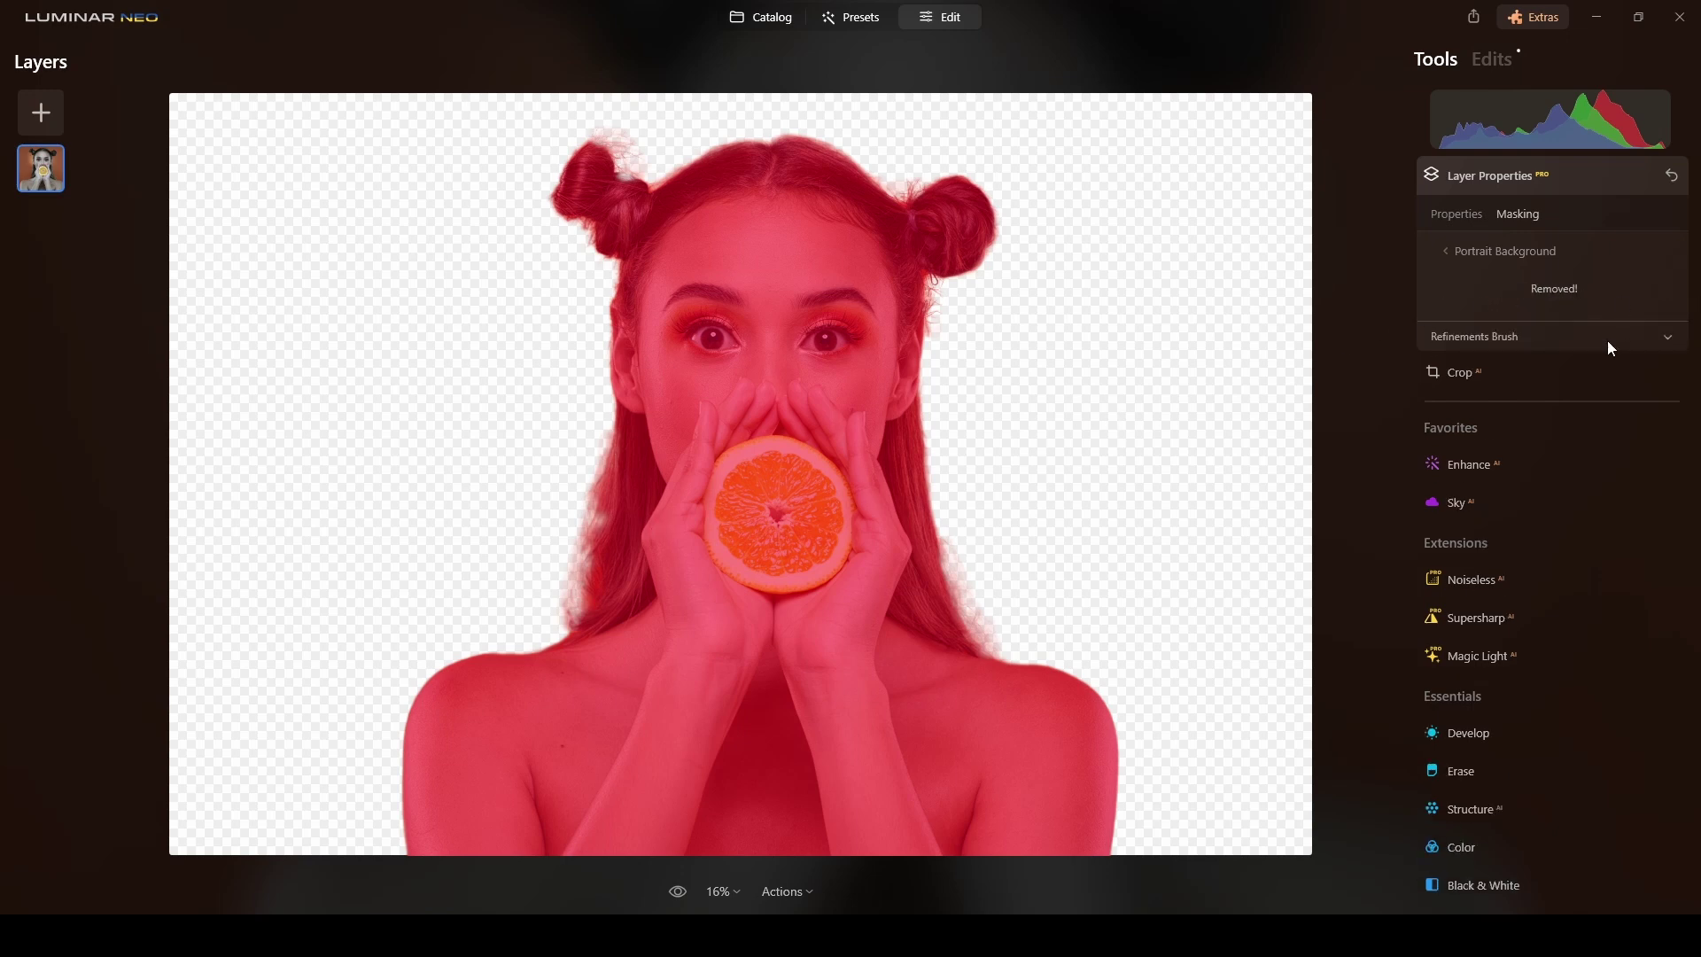
{"action": "left_click", "coordinate": [1607, 338]}
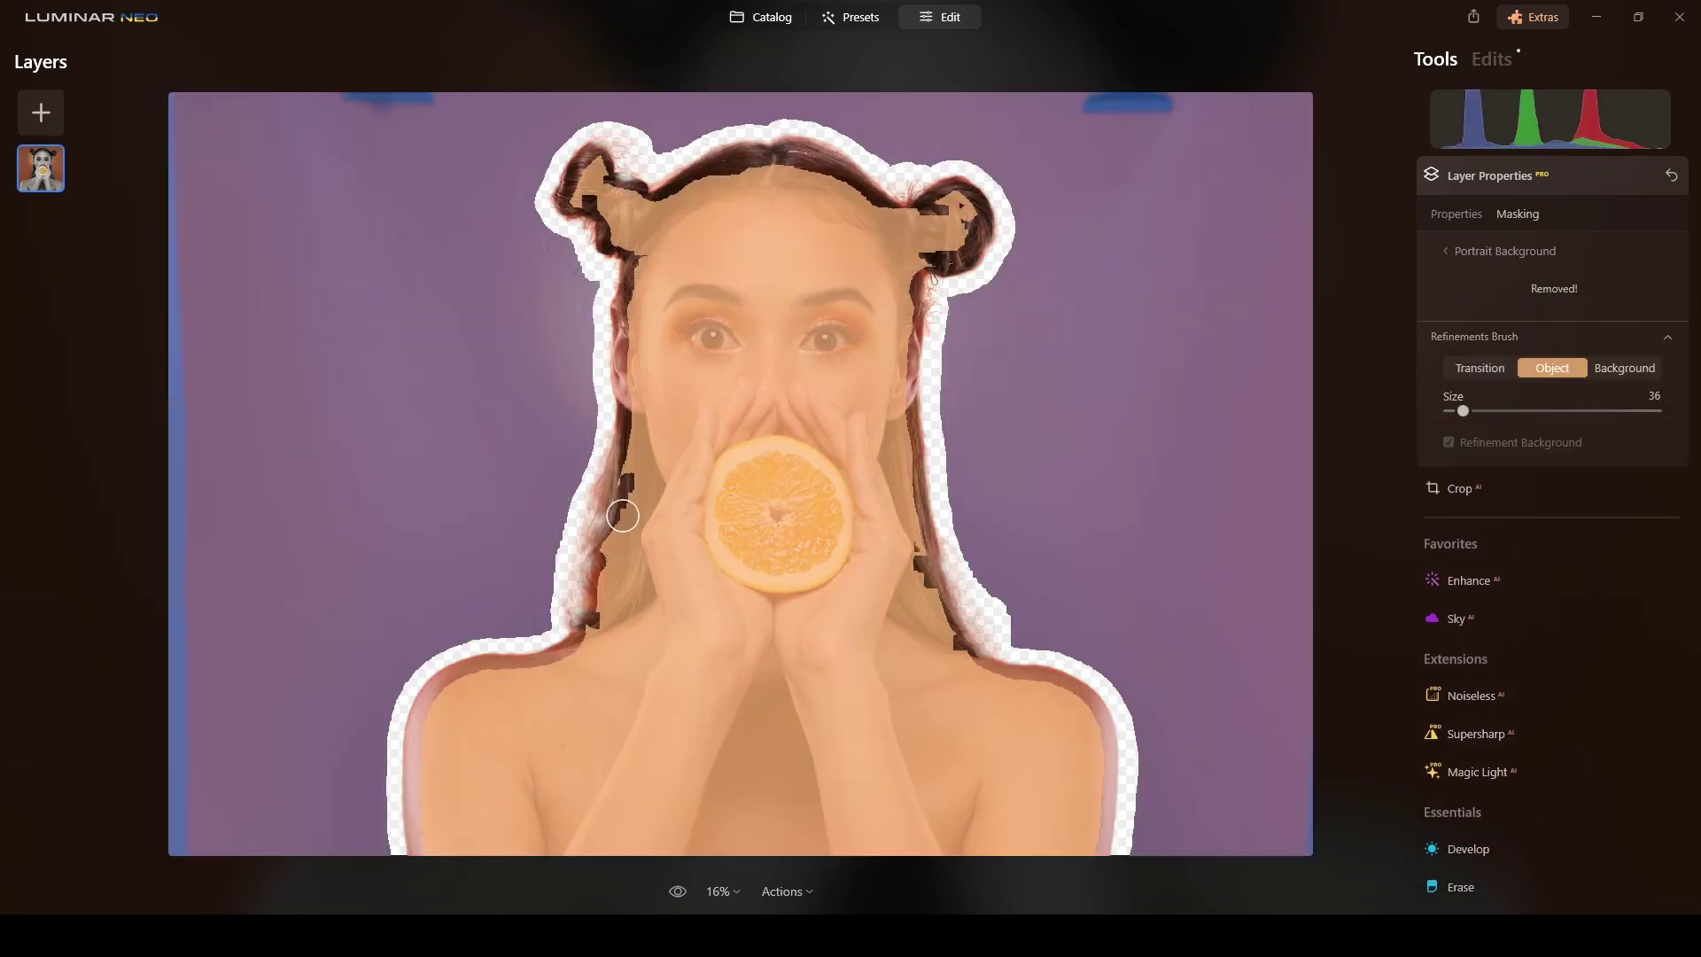
{"action": "mouse_move", "coordinate": [625, 516]}
{"action": "left_mouse_down"}
{"action": "mouse_move", "coordinate": [587, 556]}
{"action": "mouse_move", "coordinate": [612, 551]}
{"action": "left_mouse_up"}
{"action": "scroll", "coordinate": [695, 535], "scroll_direction": "up", "scroll_amount": 3}
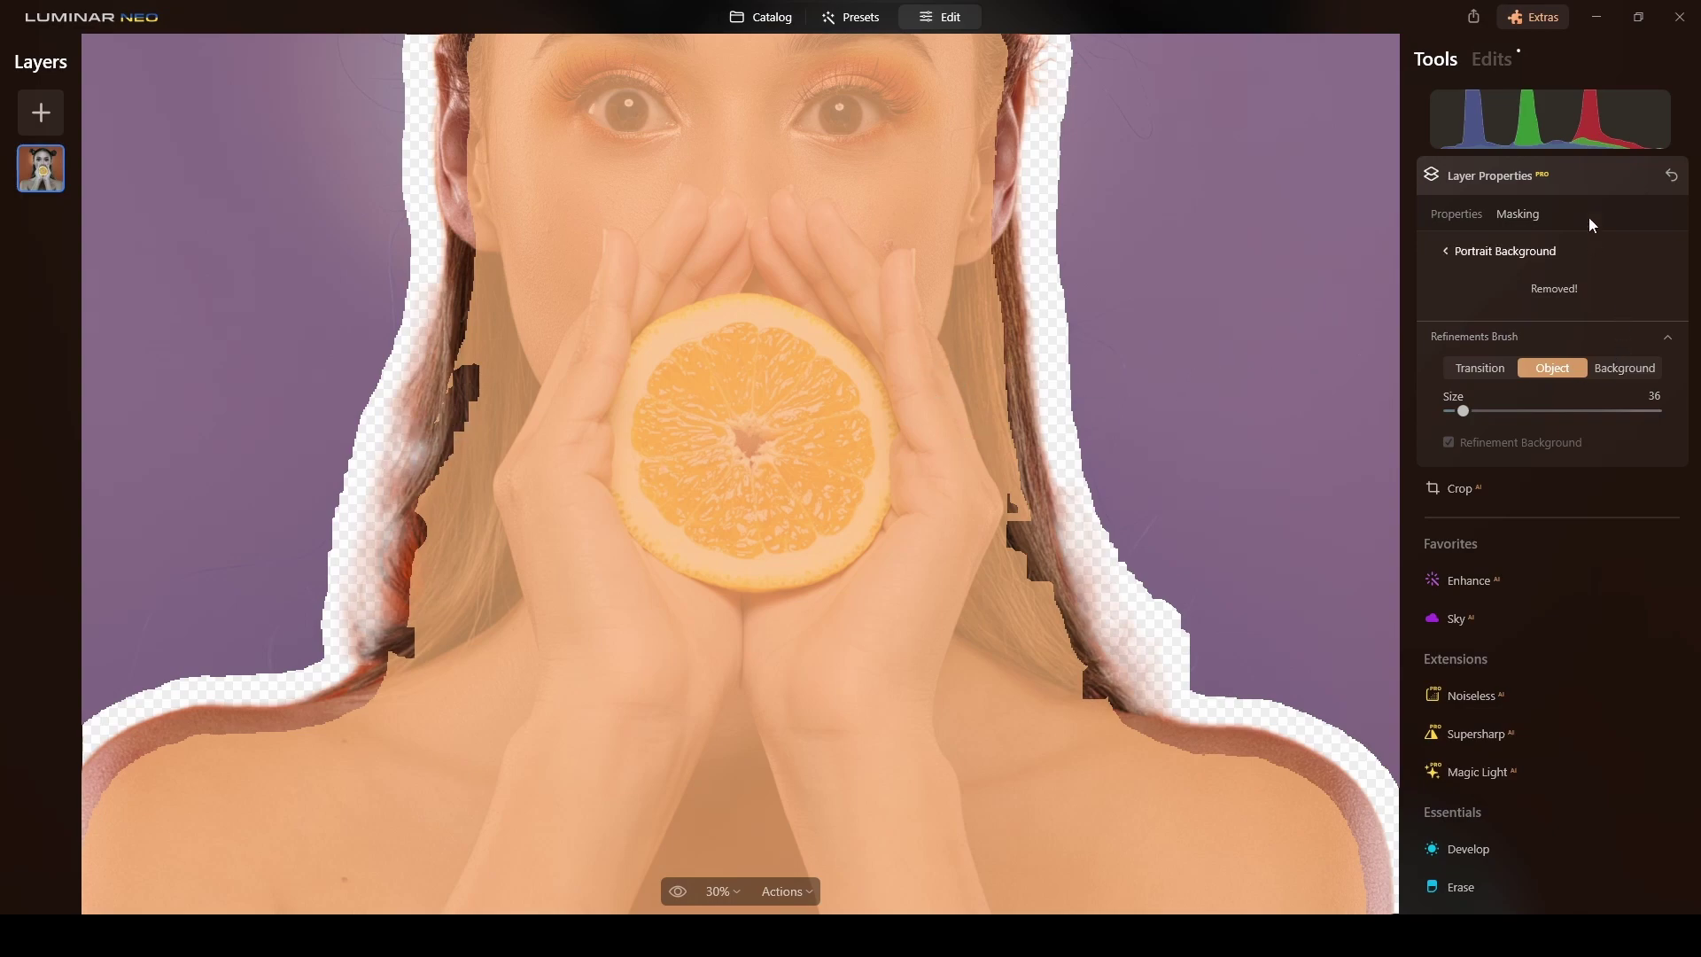
{"action": "left_click", "coordinate": [1587, 174]}
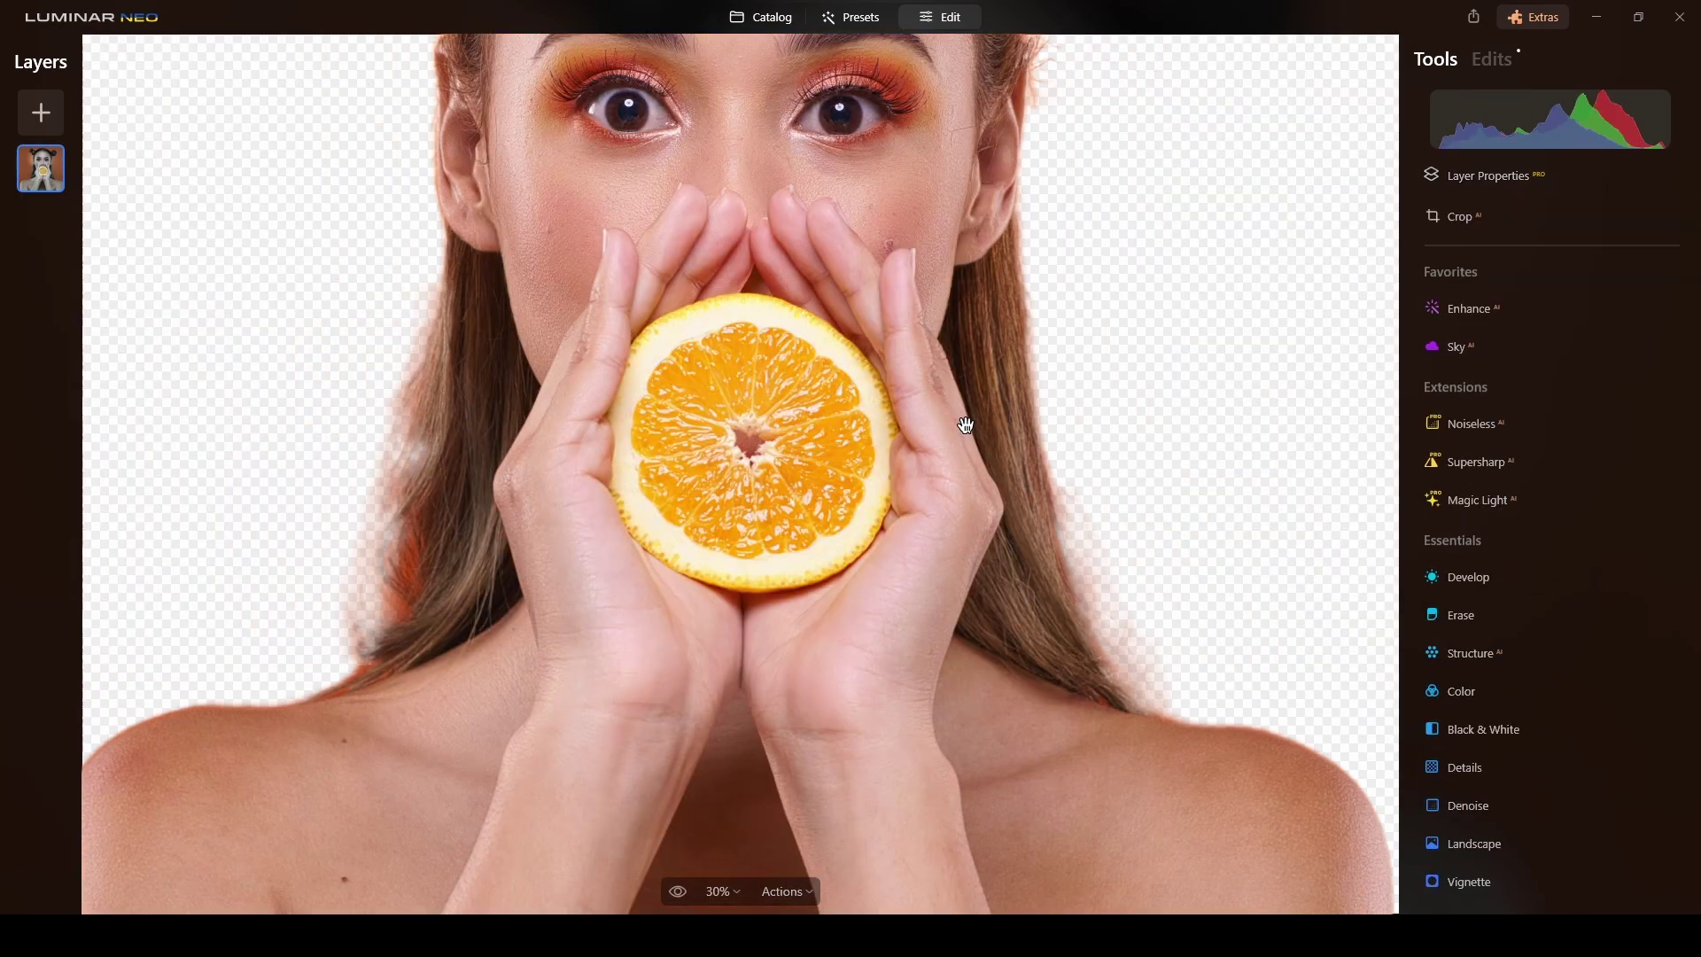
Zoom out to fit the image and bring up the Add Layer asset browser
{"action": "left_click", "coordinate": [966, 426]}
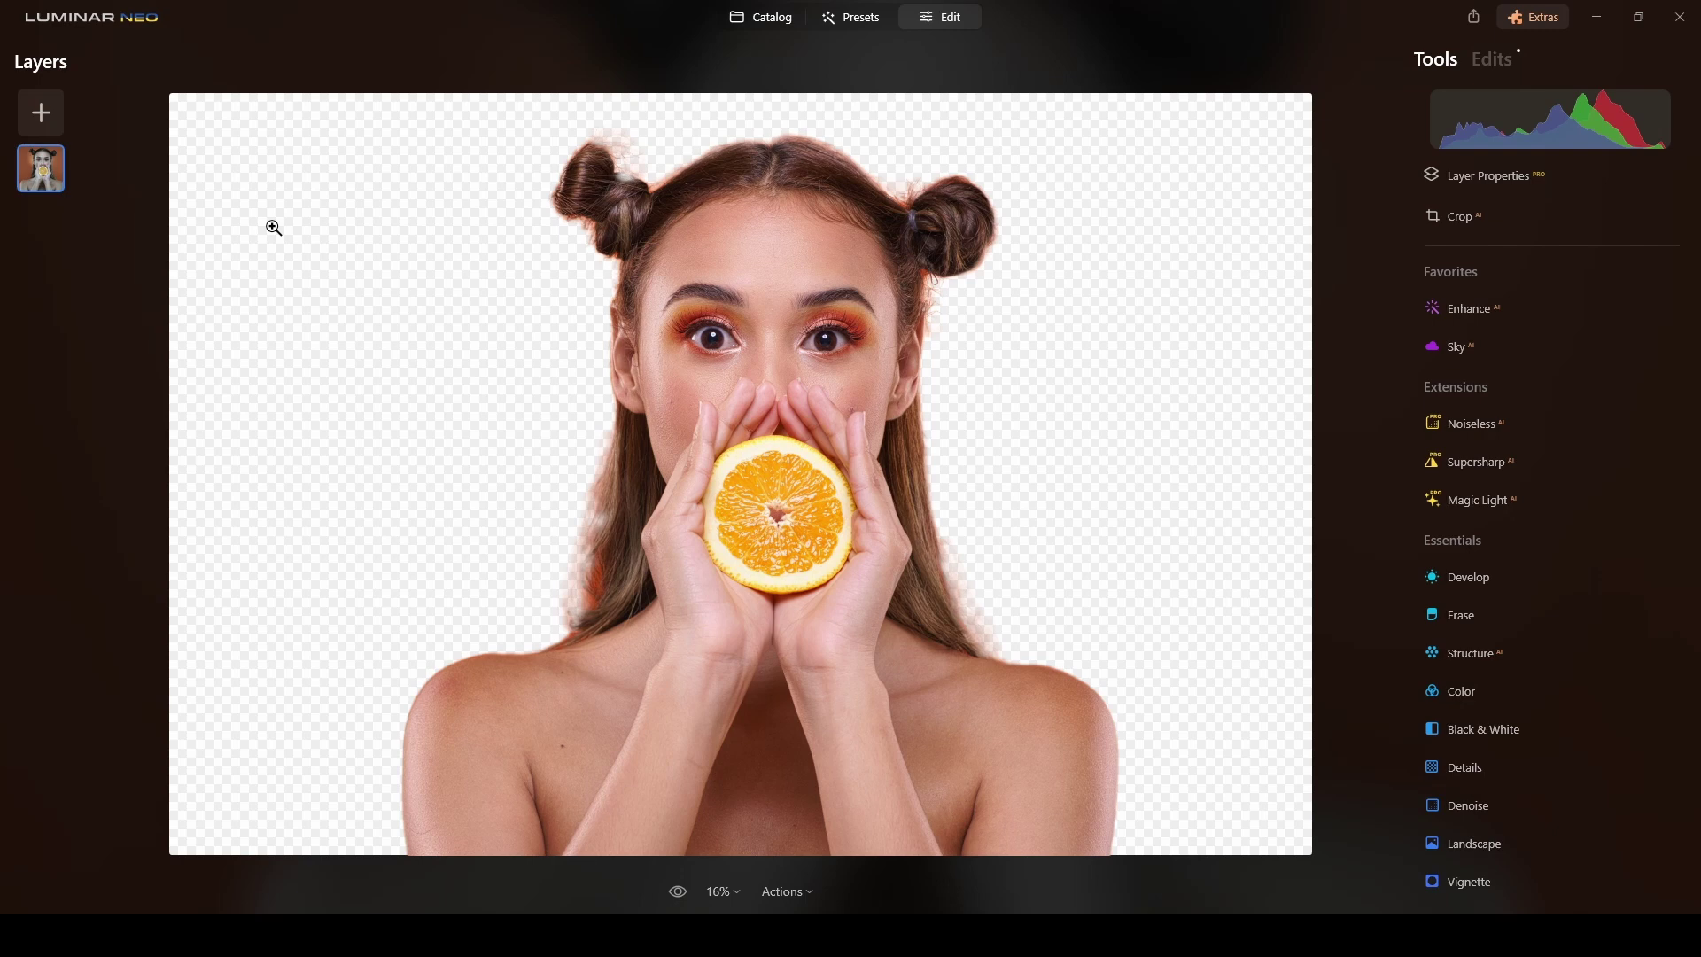
{"action": "left_click", "coordinate": [44, 111]}
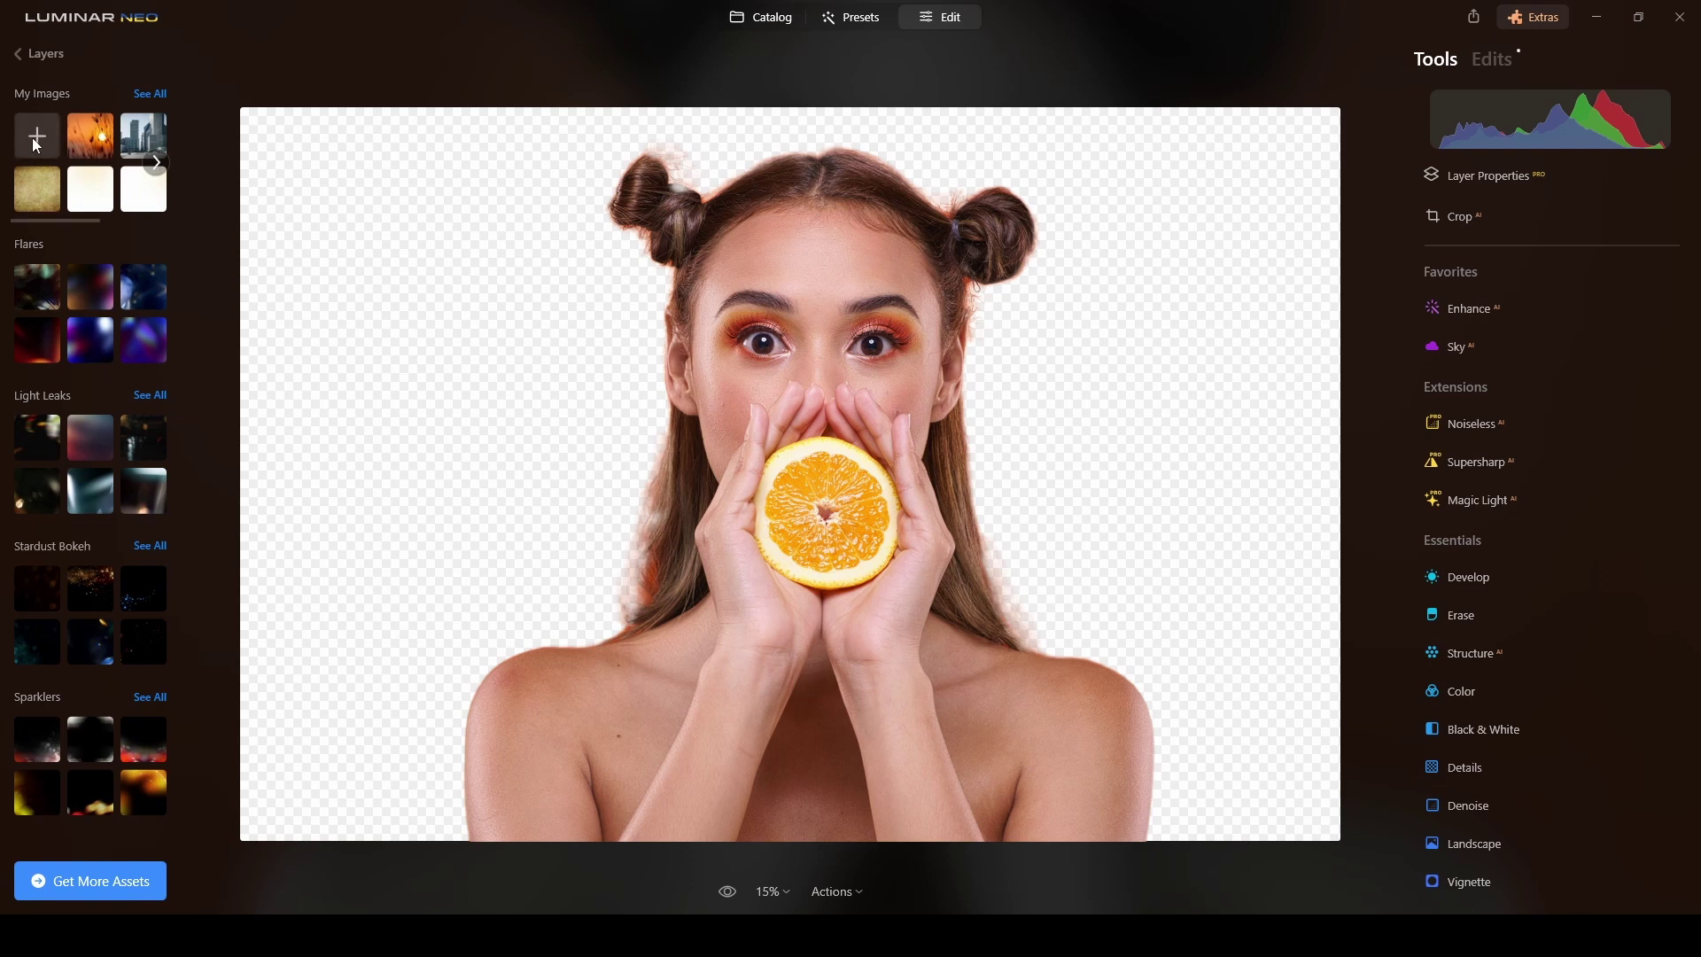
Add the halved-oranges image from My Images as a layer beneath the portrait, then select it
{"action": "left_click", "coordinate": [158, 164]}
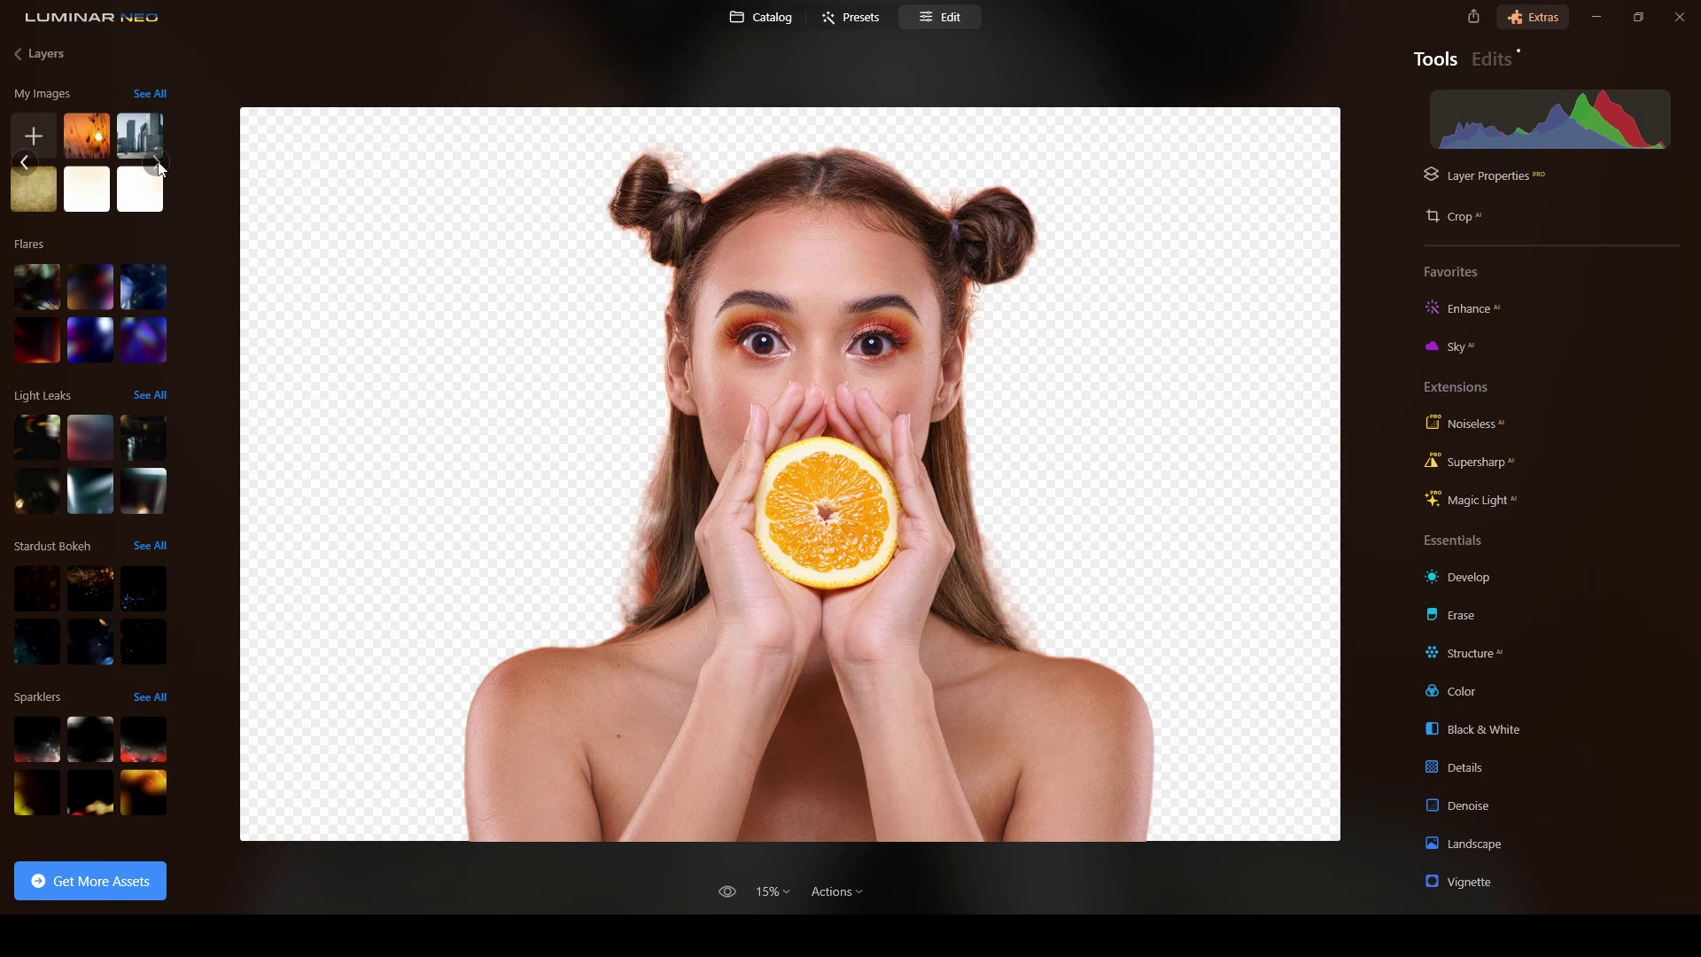
{"action": "left_click", "coordinate": [158, 164]}
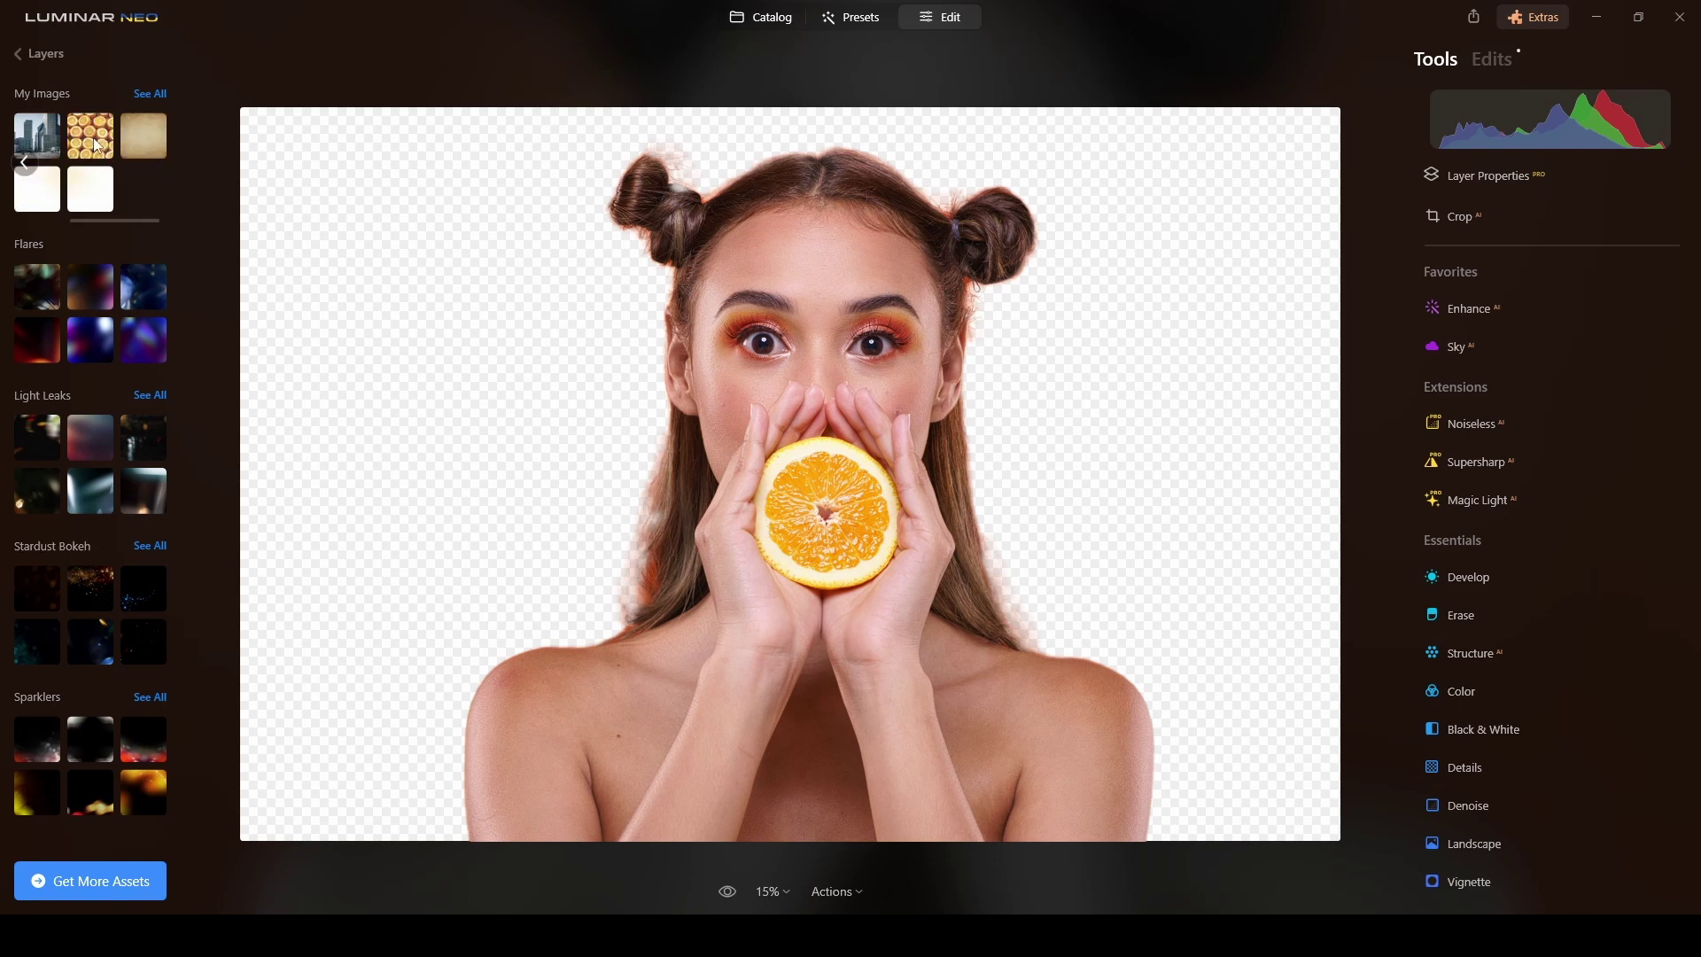
{"action": "left_click", "coordinate": [97, 144]}
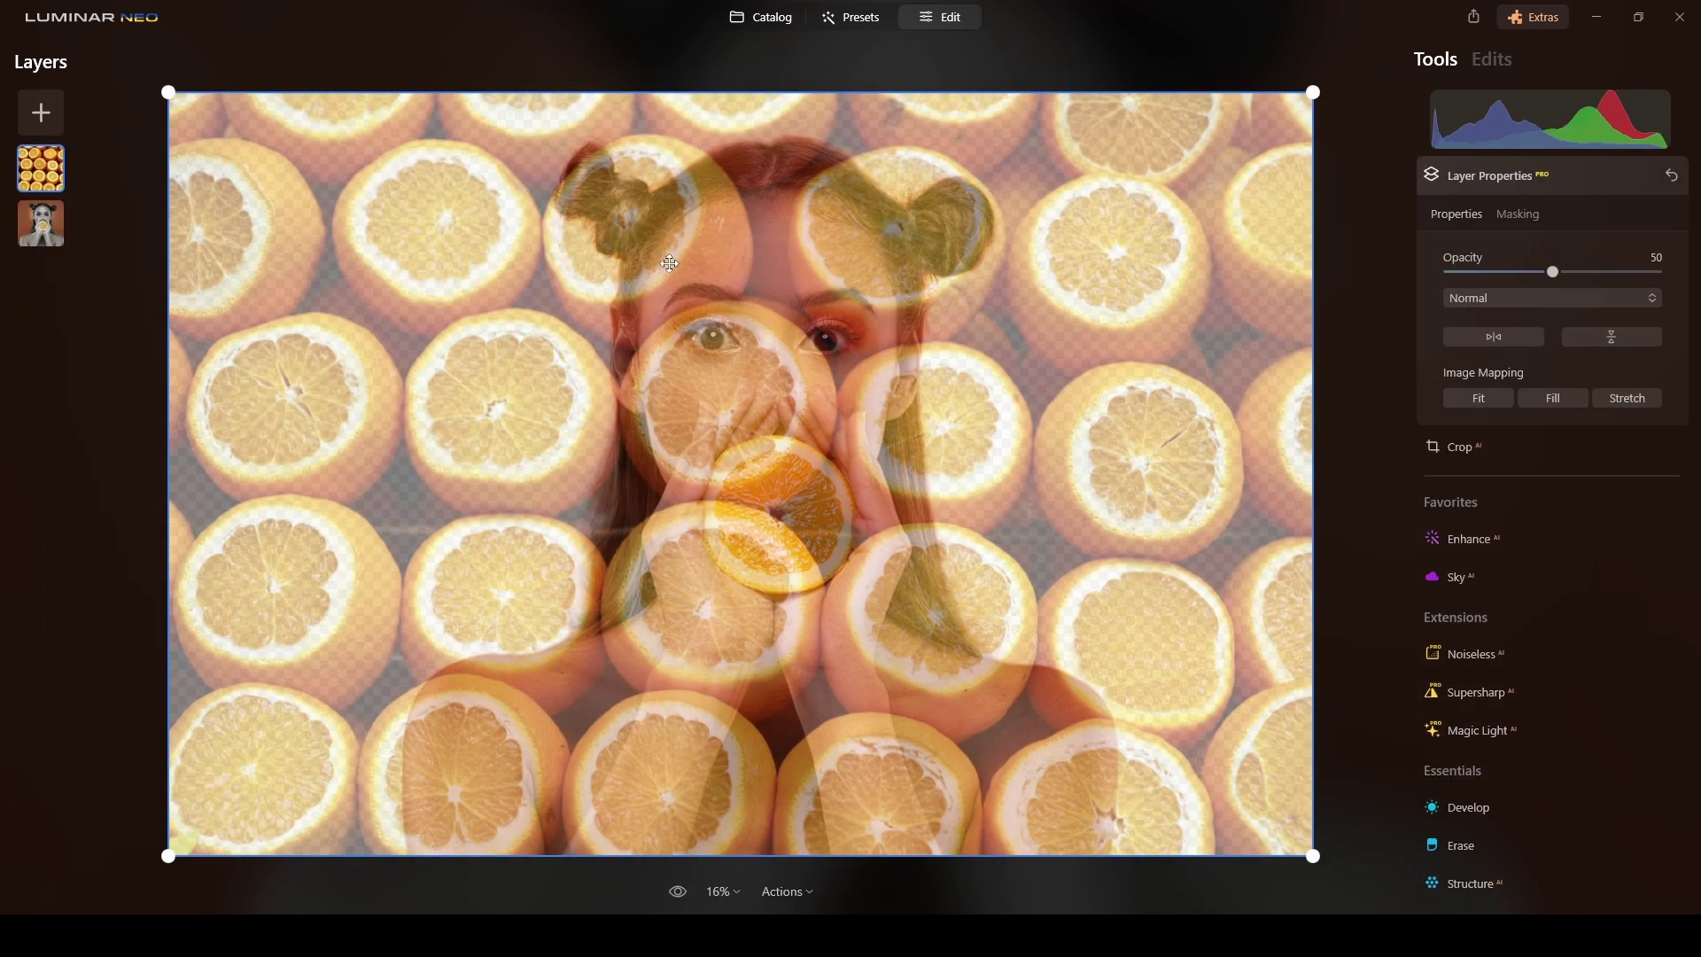
{"action": "left_click", "coordinate": [52, 222]}
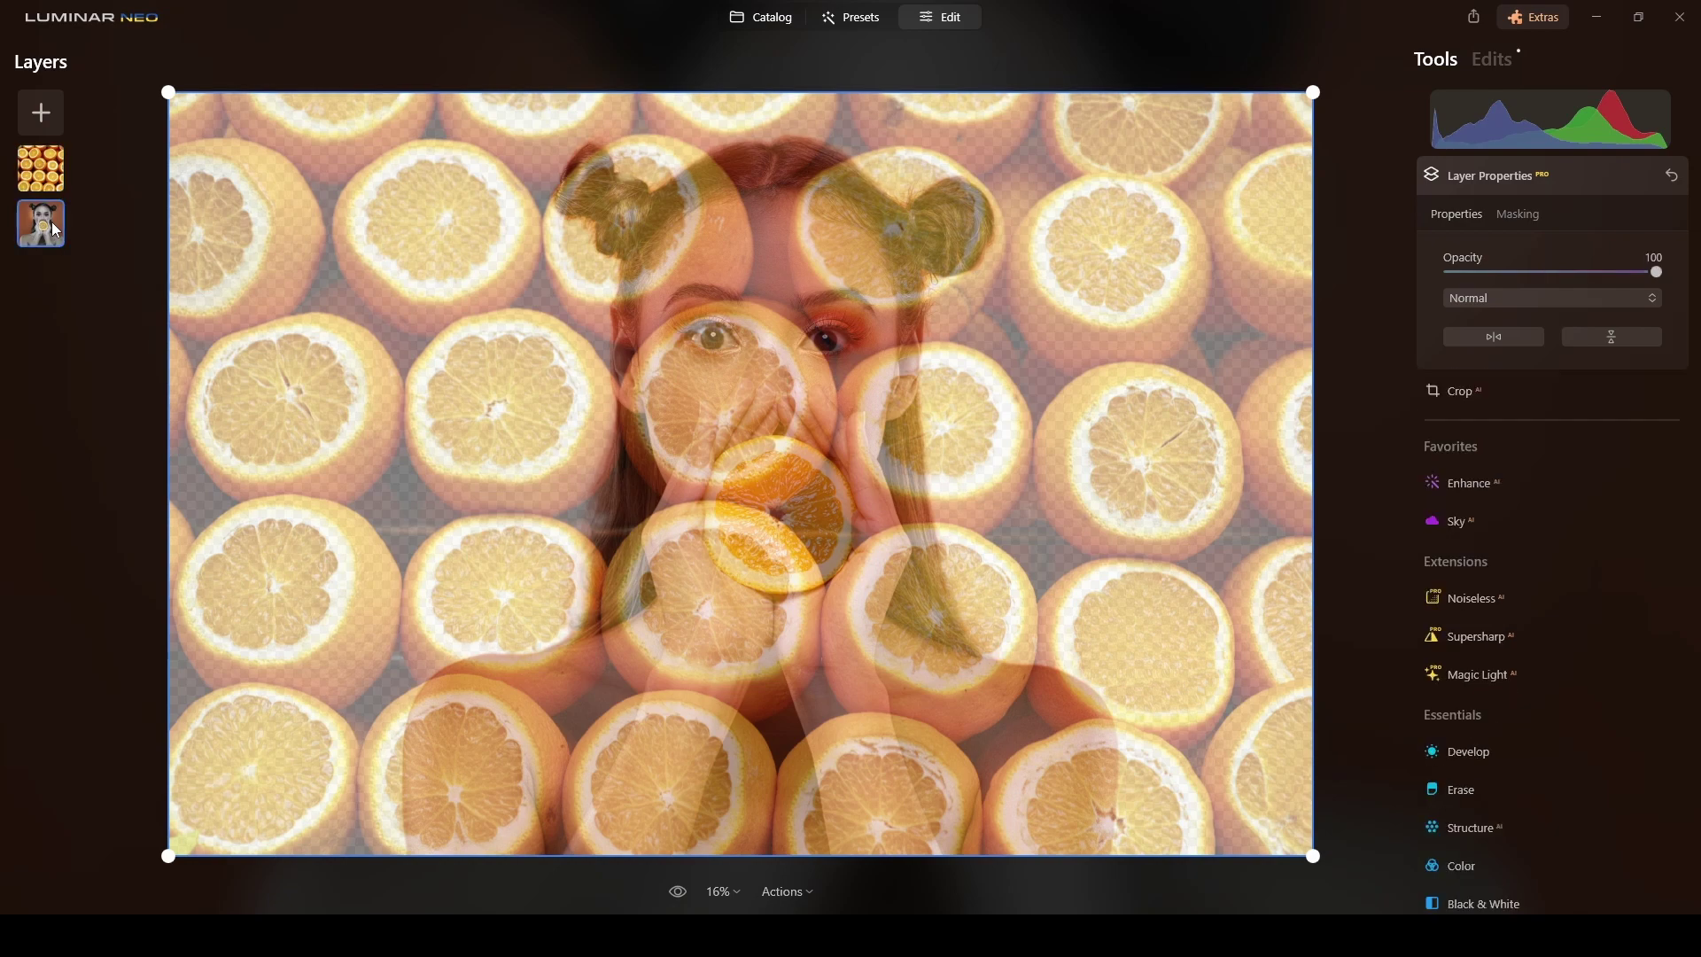
{"action": "left_click_drag", "start_coordinate": [51, 221], "coordinate": [62, 168]}
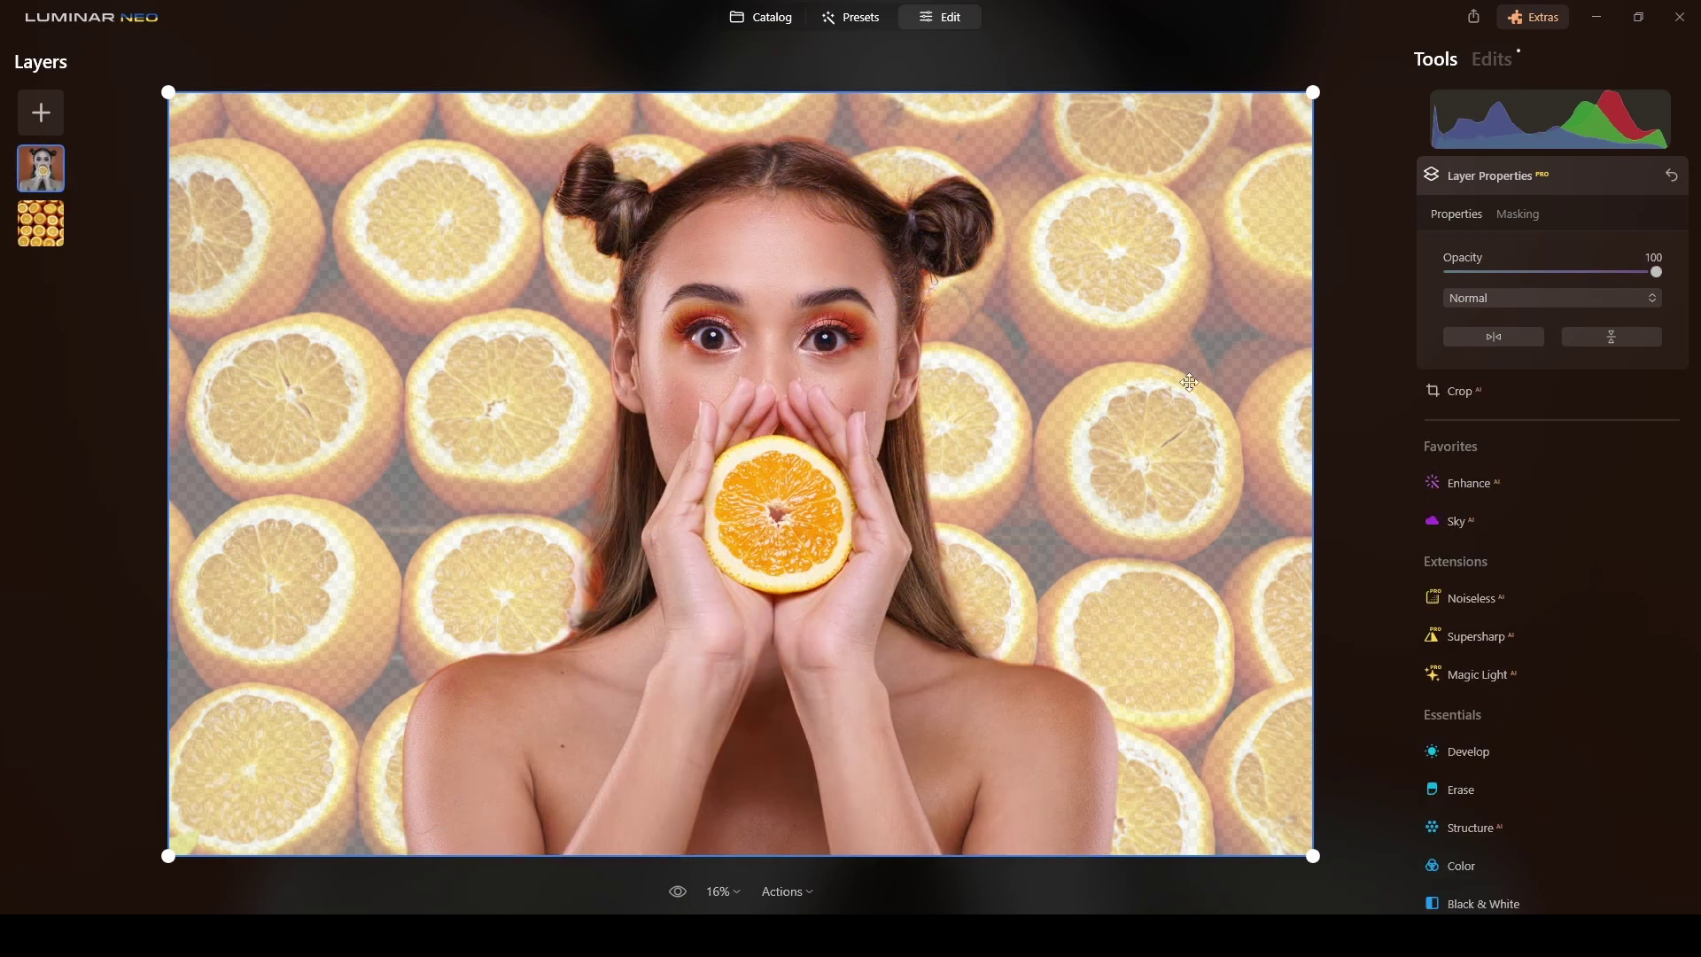
{"action": "left_click", "coordinate": [53, 239]}
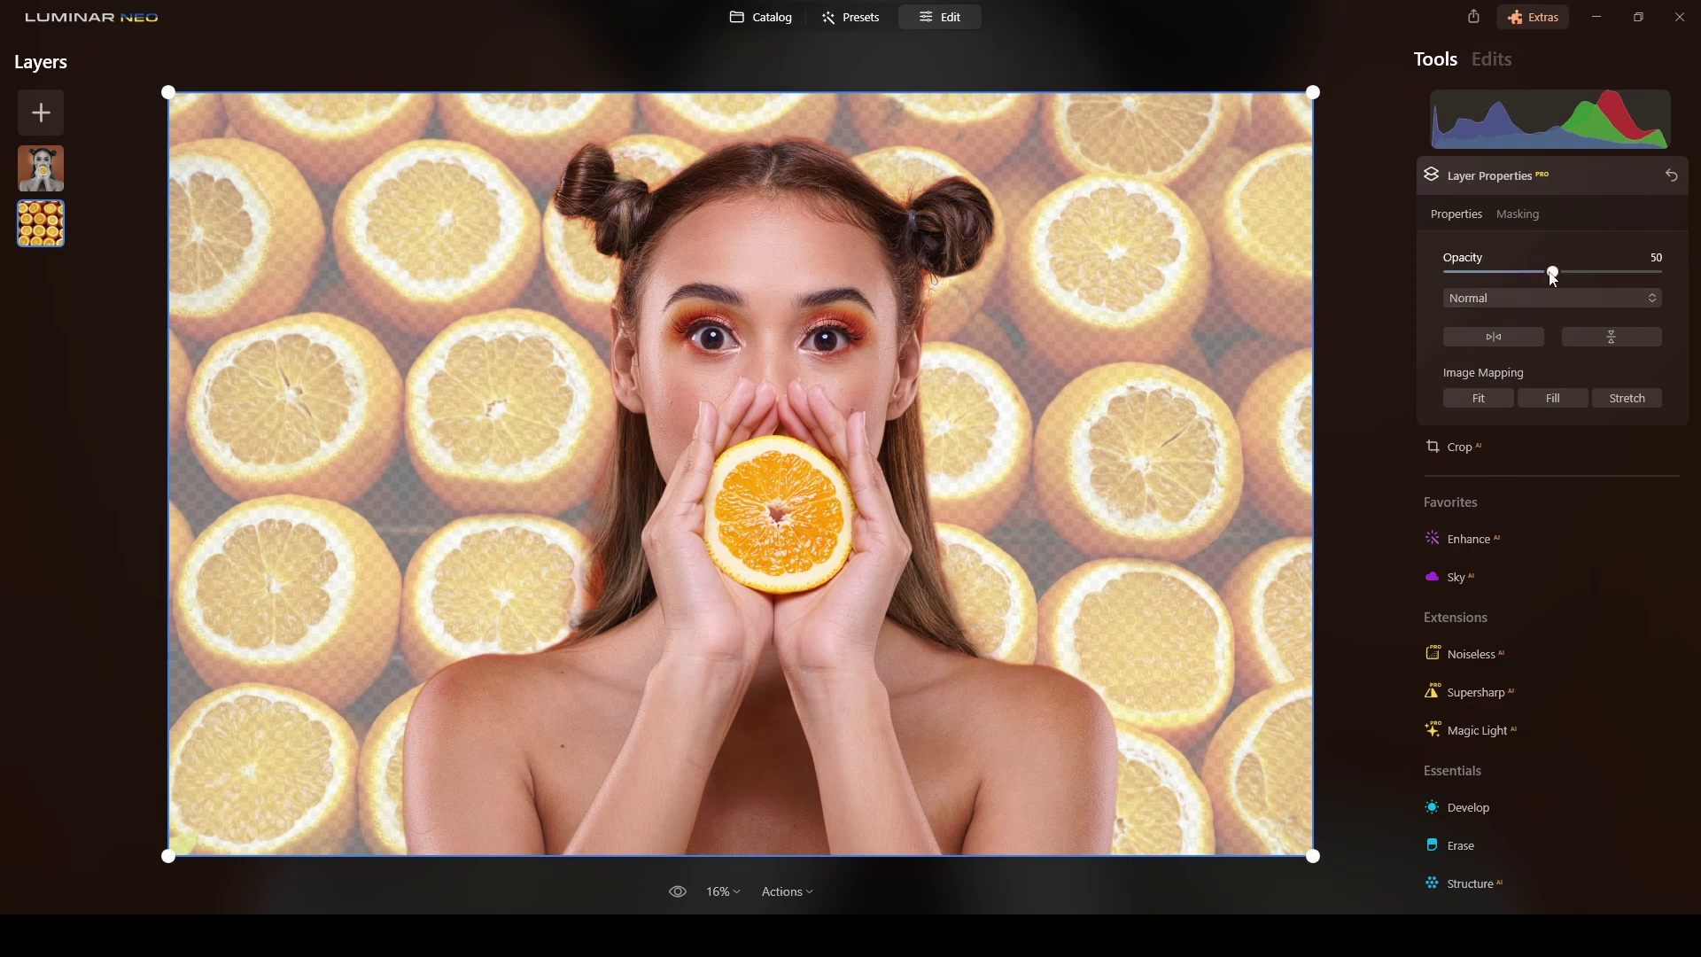
Set the oranges layer's Opacity to 100 for a fully opaque backdrop
{"action": "left_click_drag", "start_coordinate": [1555, 273], "coordinate": [1656, 272]}
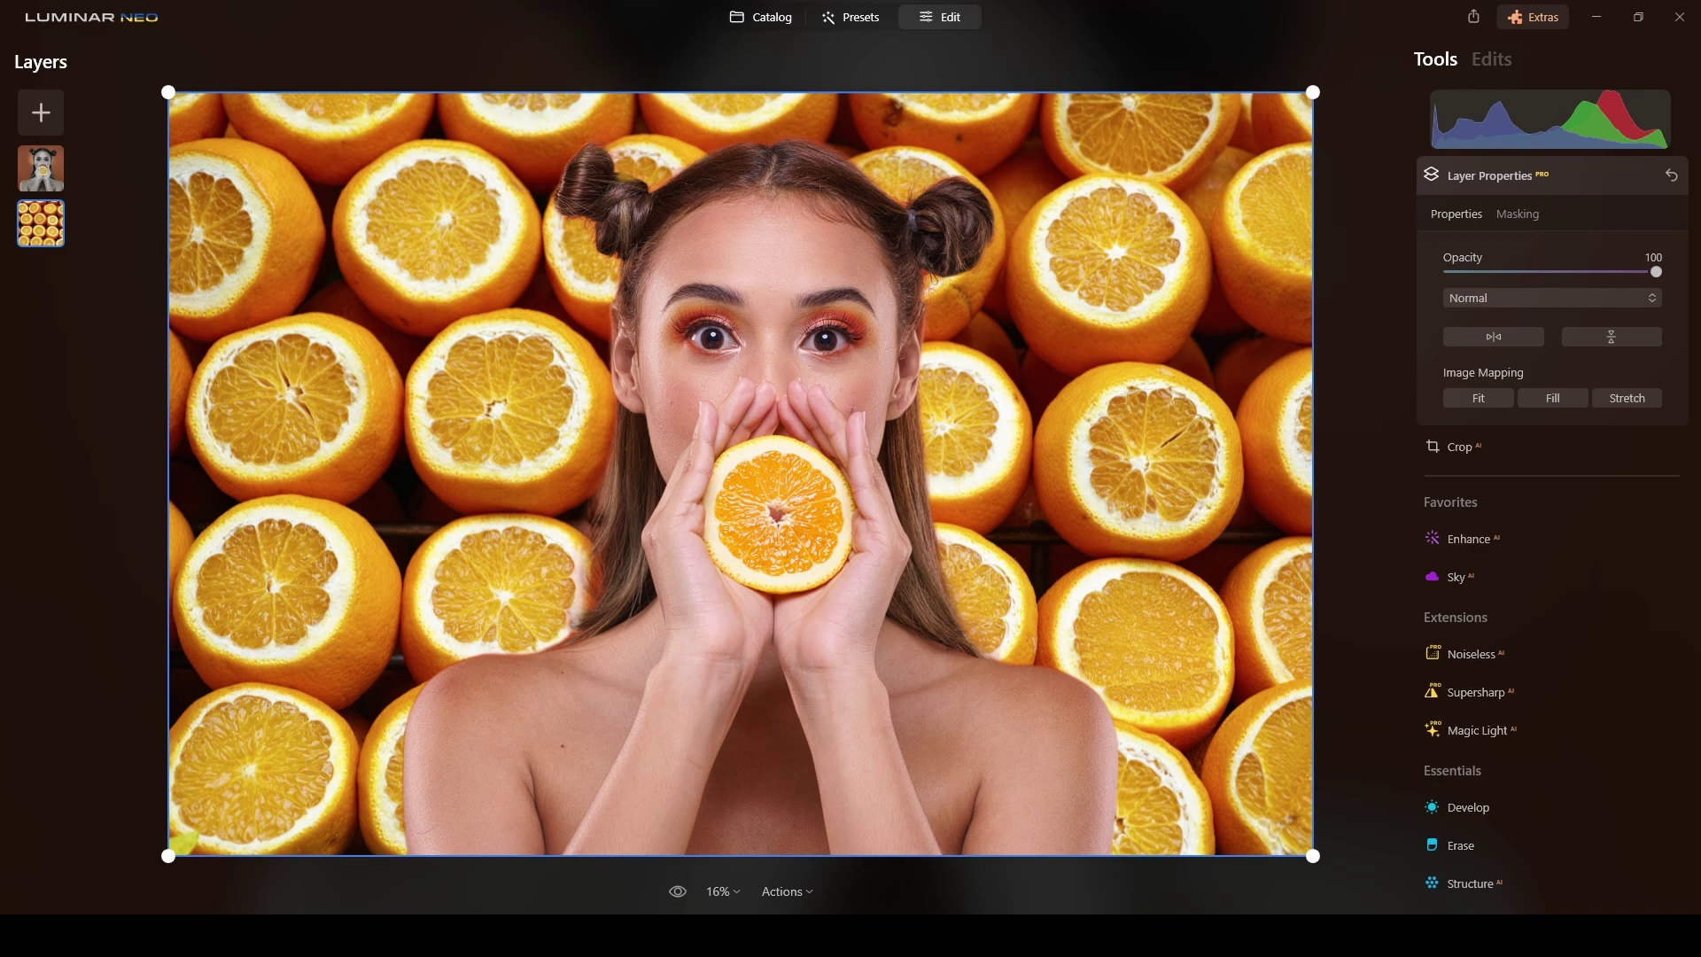
{"action": "mouse_move", "coordinate": [1655, 272]}
{"action": "left_mouse_down"}
{"action": "mouse_move", "coordinate": [1545, 272]}
{"action": "mouse_move", "coordinate": [1661, 272]}
{"action": "left_mouse_up"}
Collapse Layer Properties to view the cutout portrait over the halved oranges
{"action": "left_click", "coordinate": [1587, 188]}
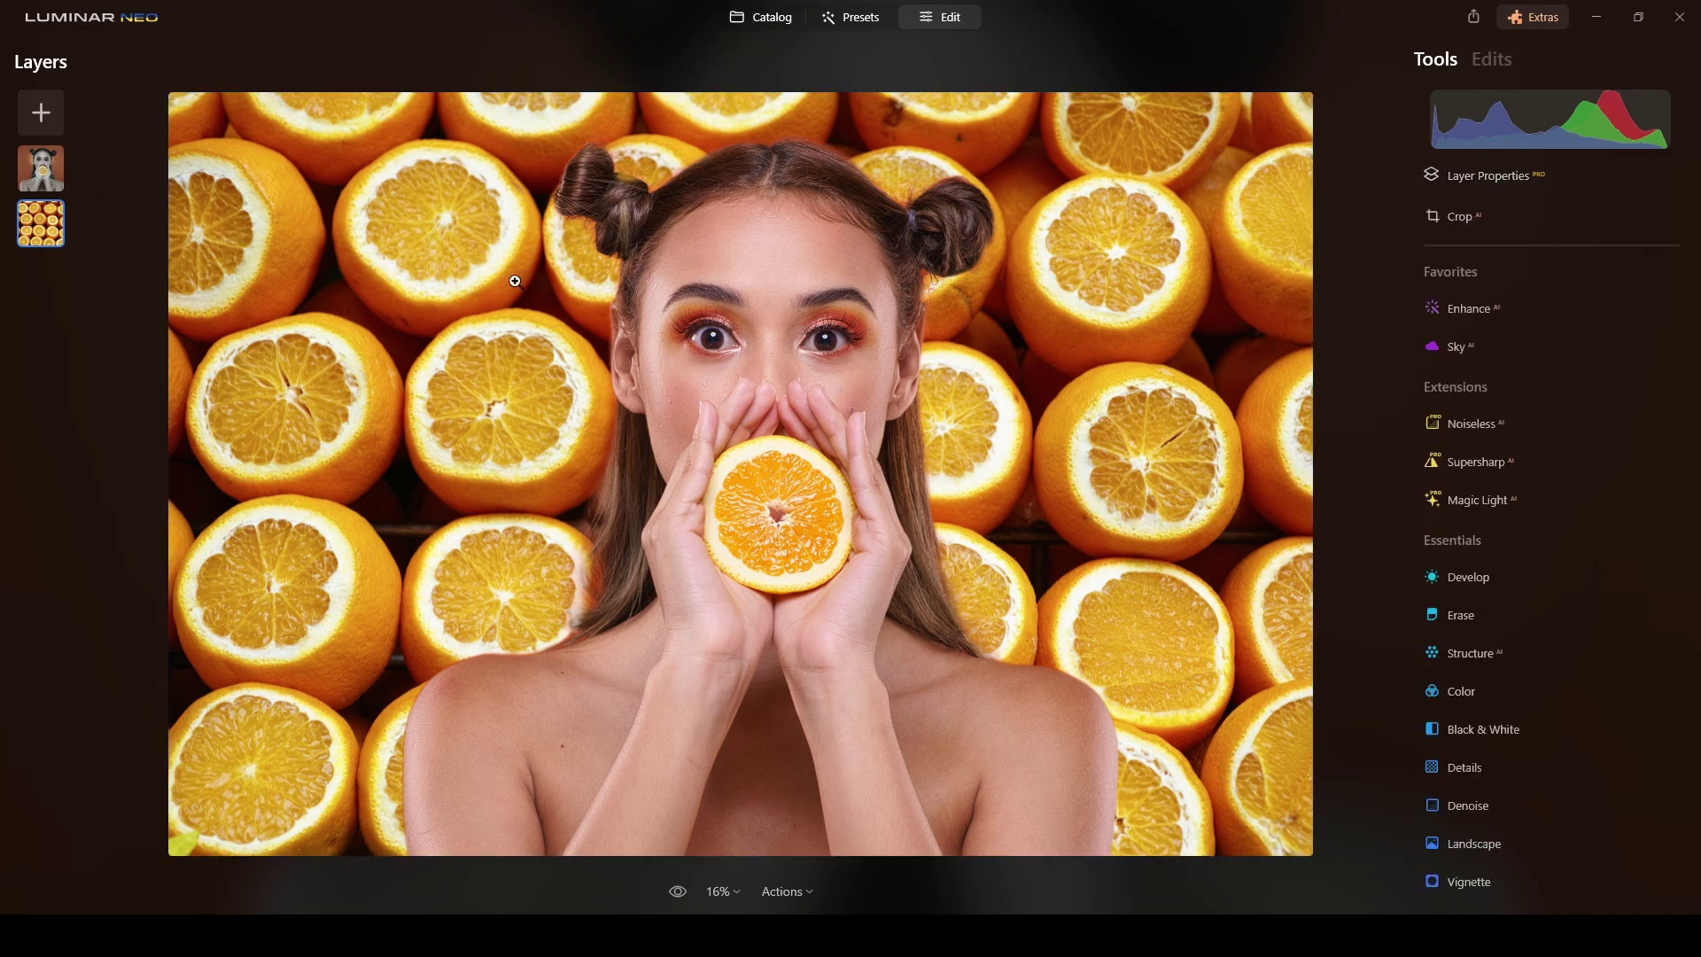